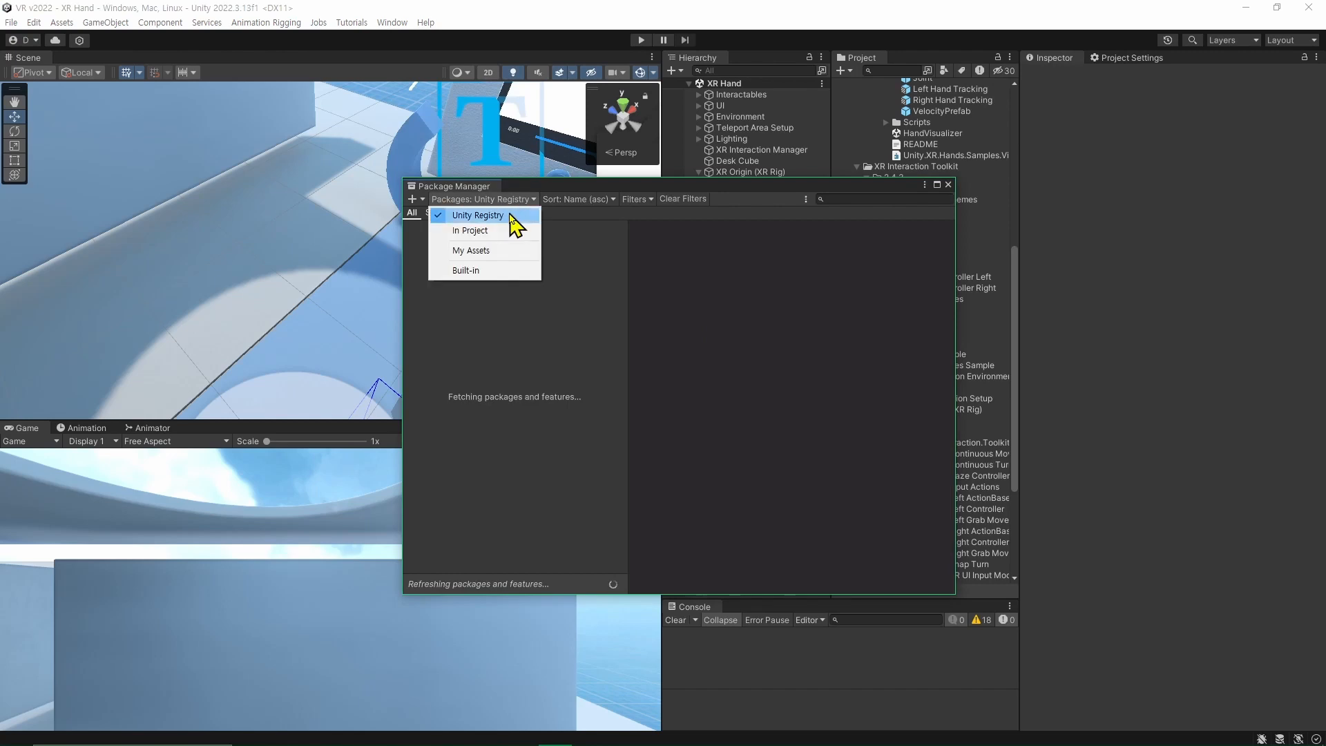
# List the Unity Registry packages and show the samples of the XR Hands package.
pyautogui.click(514, 201)
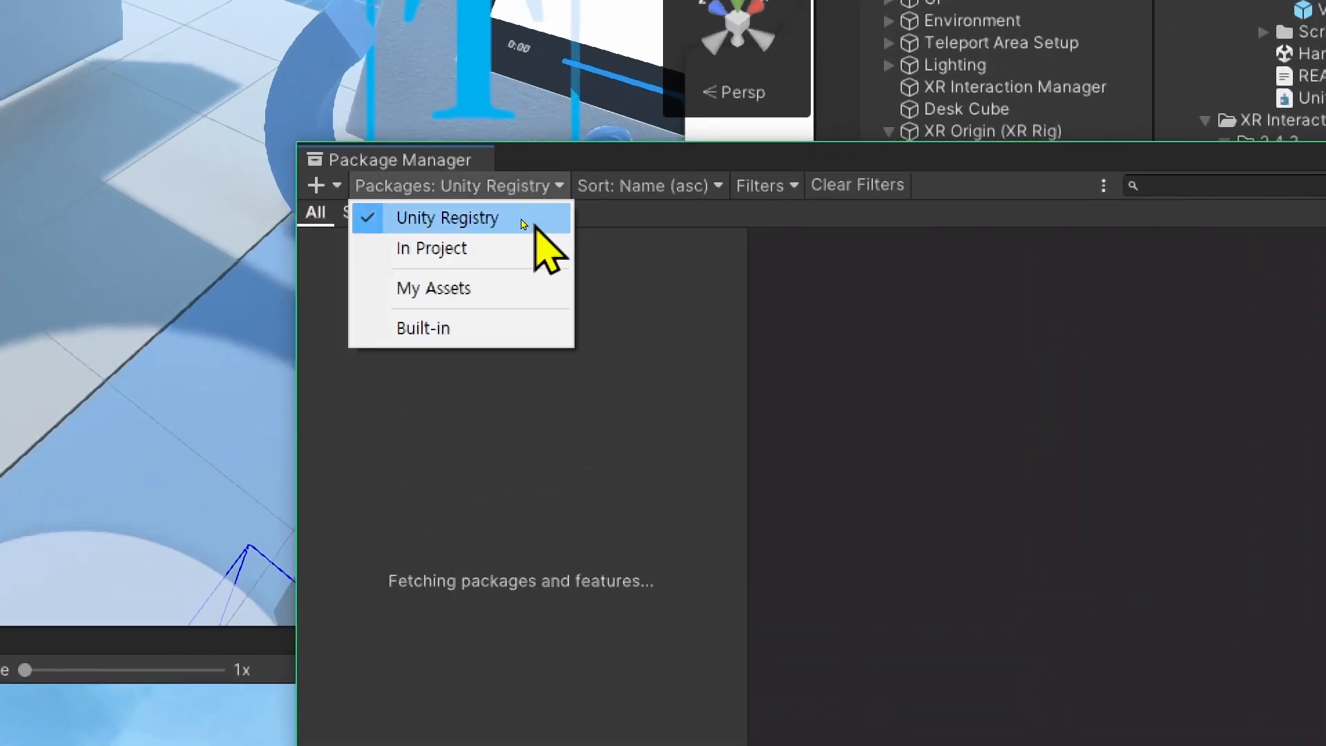
pyautogui.click(523, 221)
pyautogui.scroll(-15, 560, 476)
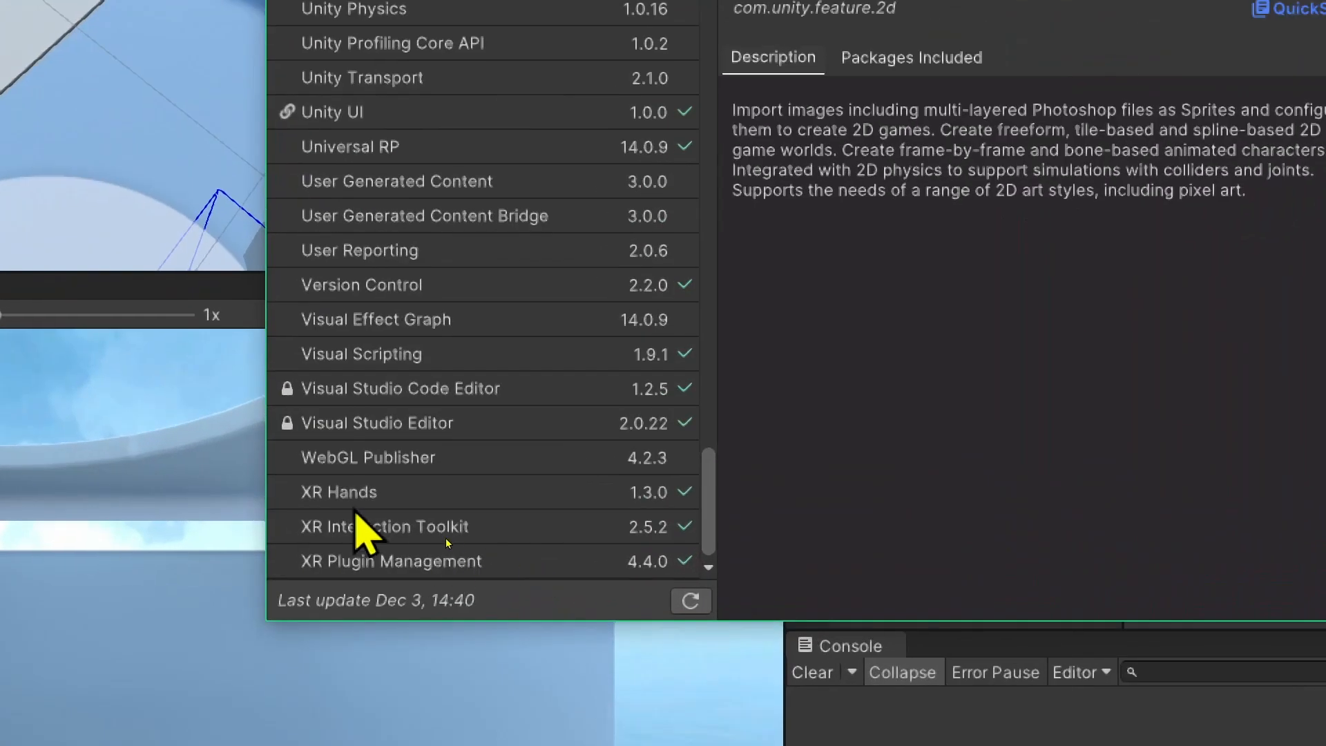
pyautogui.click(445, 528)
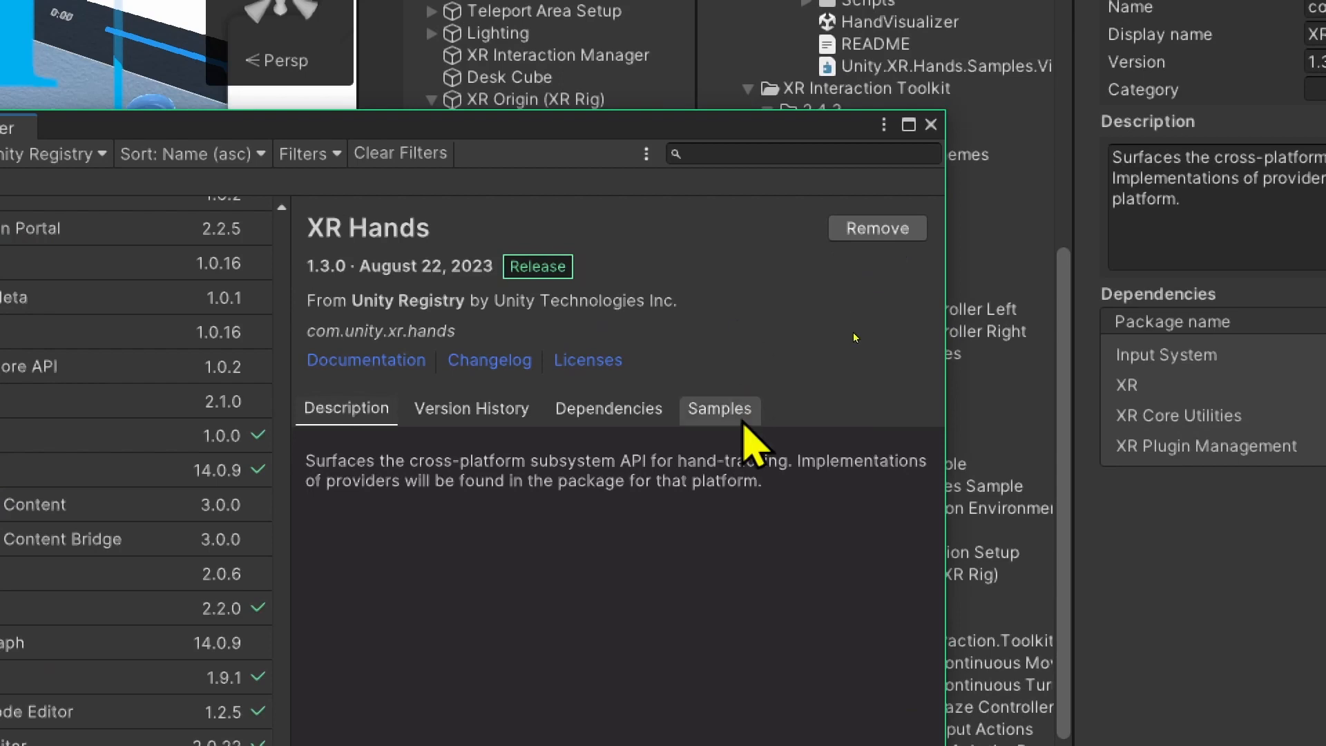
pyautogui.click(719, 408)
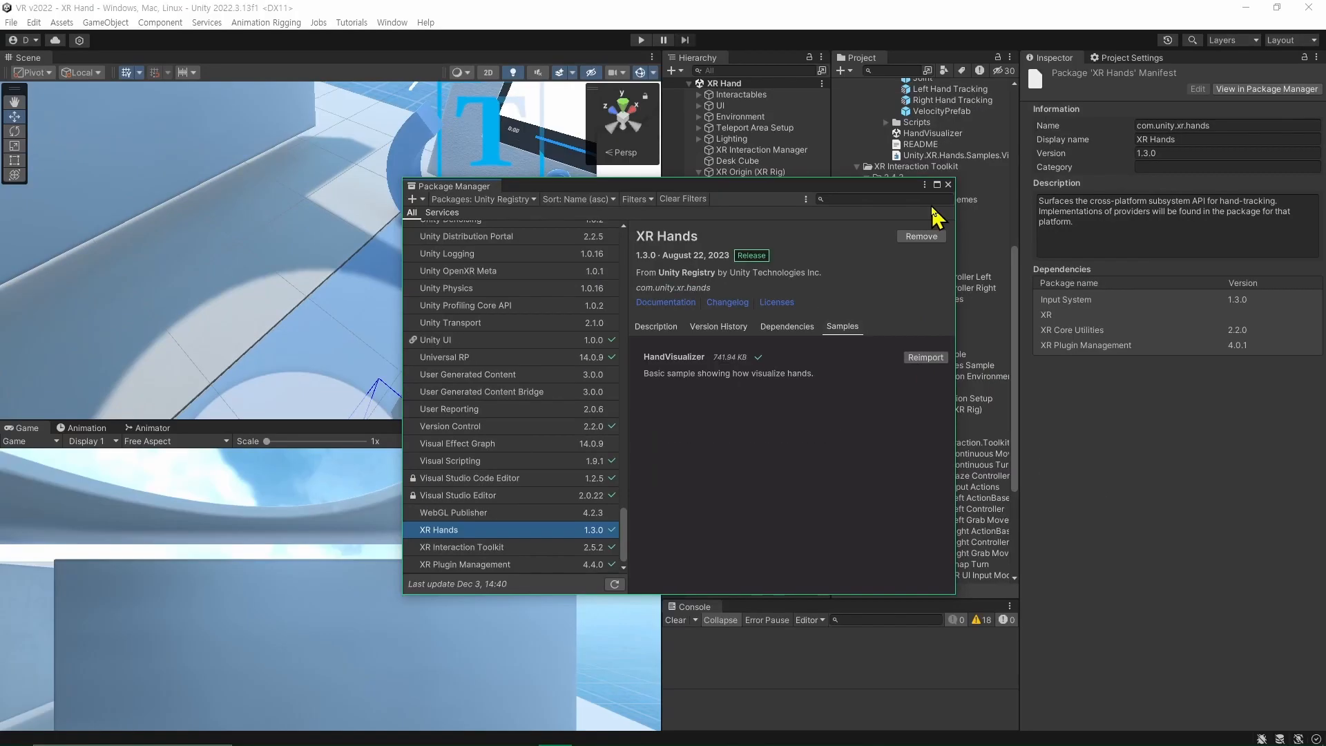
# Find the Prefabs folder of the XR Hands 1.3.0 HandVisualizer sample and preview the Left and Right Hand Tracking prefabs.
pyautogui.click(1020, 124)
pyautogui.click(739, 210)
pyautogui.click(750, 193)
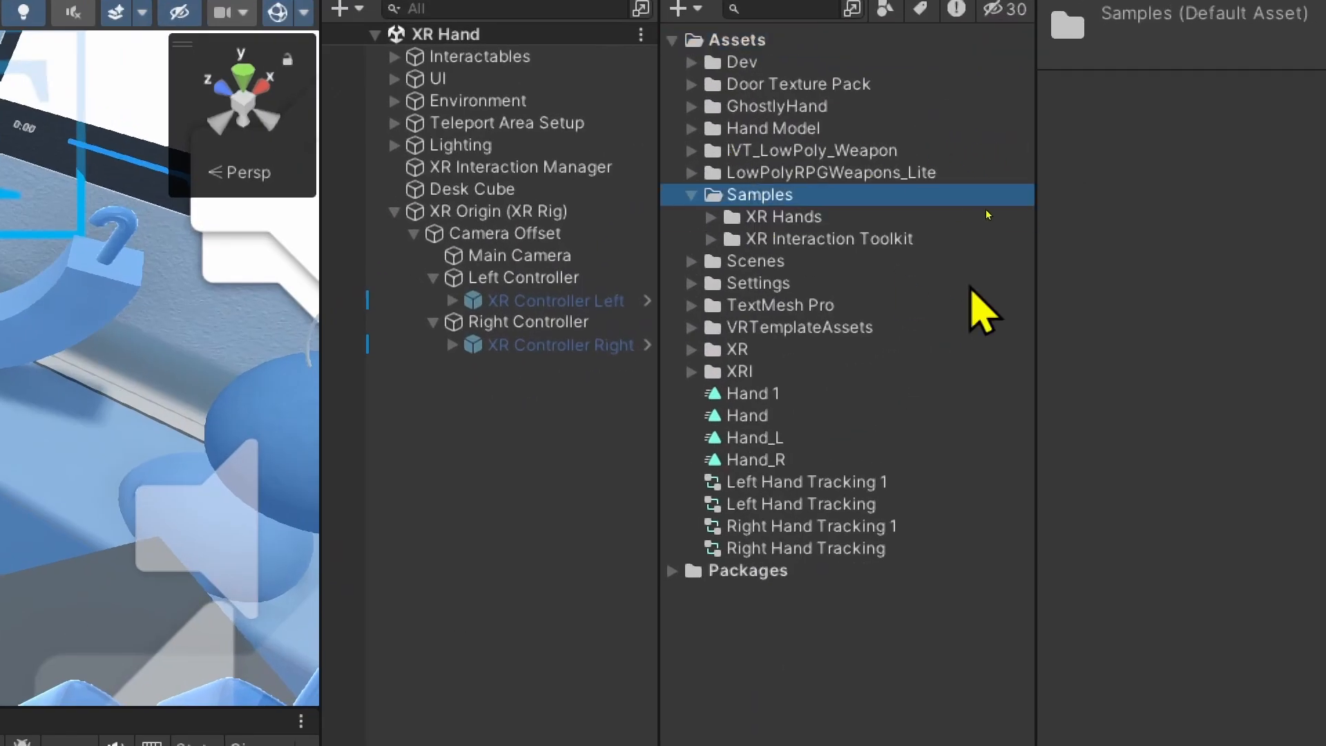
pyautogui.press('Down')
pyautogui.press('Right')
pyautogui.click(839, 328)
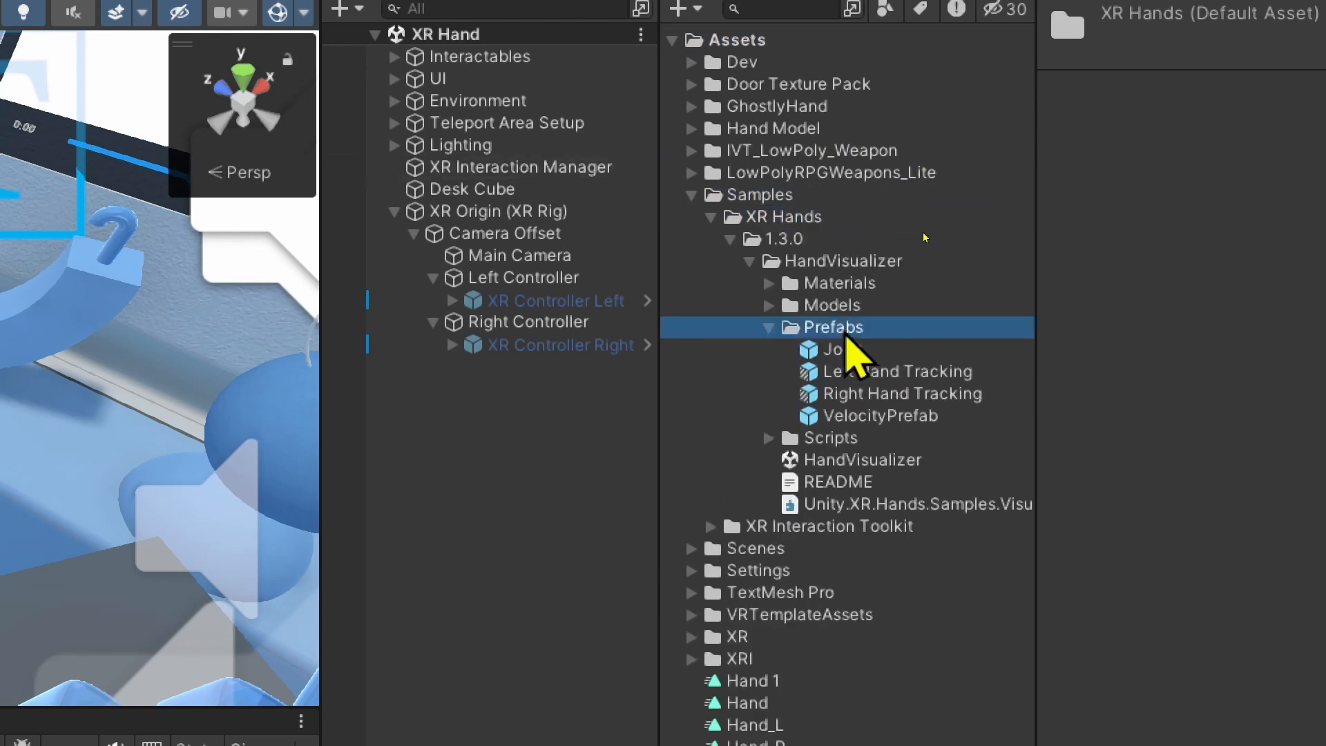
pyautogui.click(954, 376)
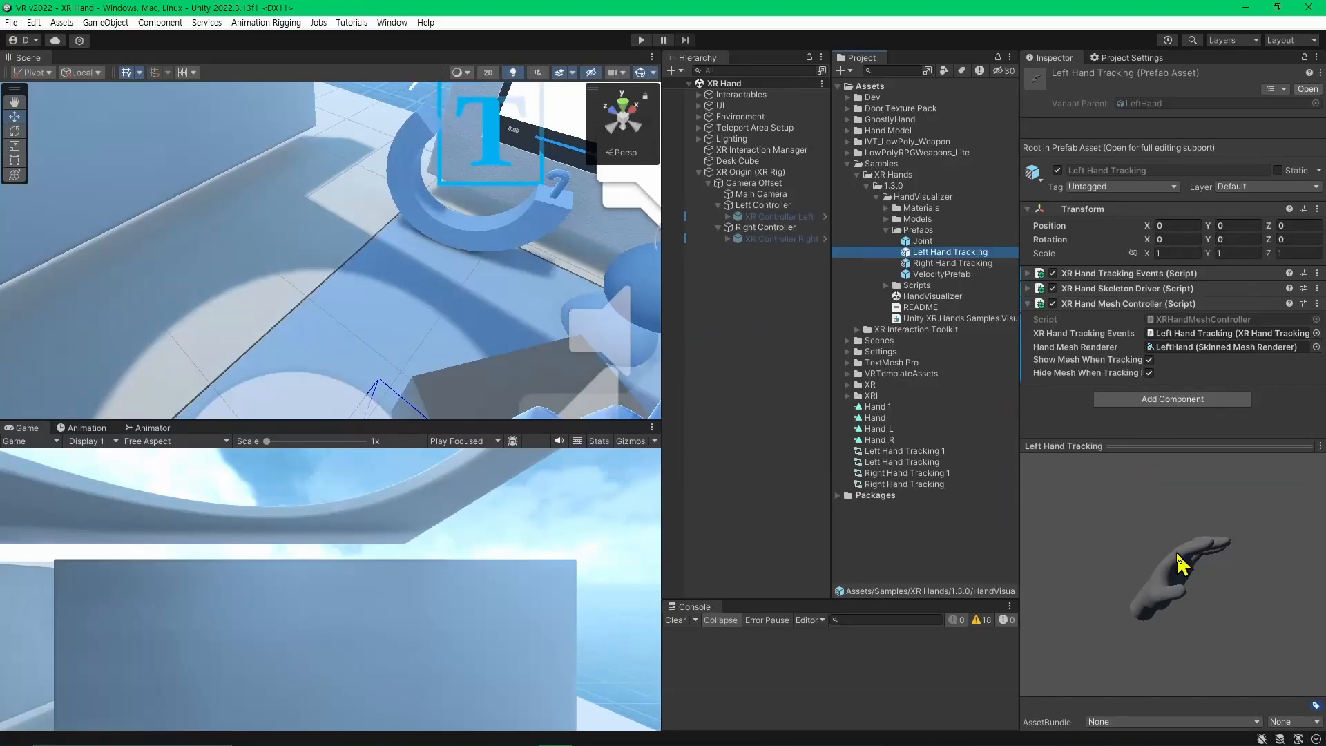
pyautogui.moveTo(1179, 563)
pyautogui.mouseDown()
pyautogui.moveTo(1185, 583)
pyautogui.moveTo(1279, 621)
pyautogui.moveTo(1194, 548)
pyautogui.mouseUp()
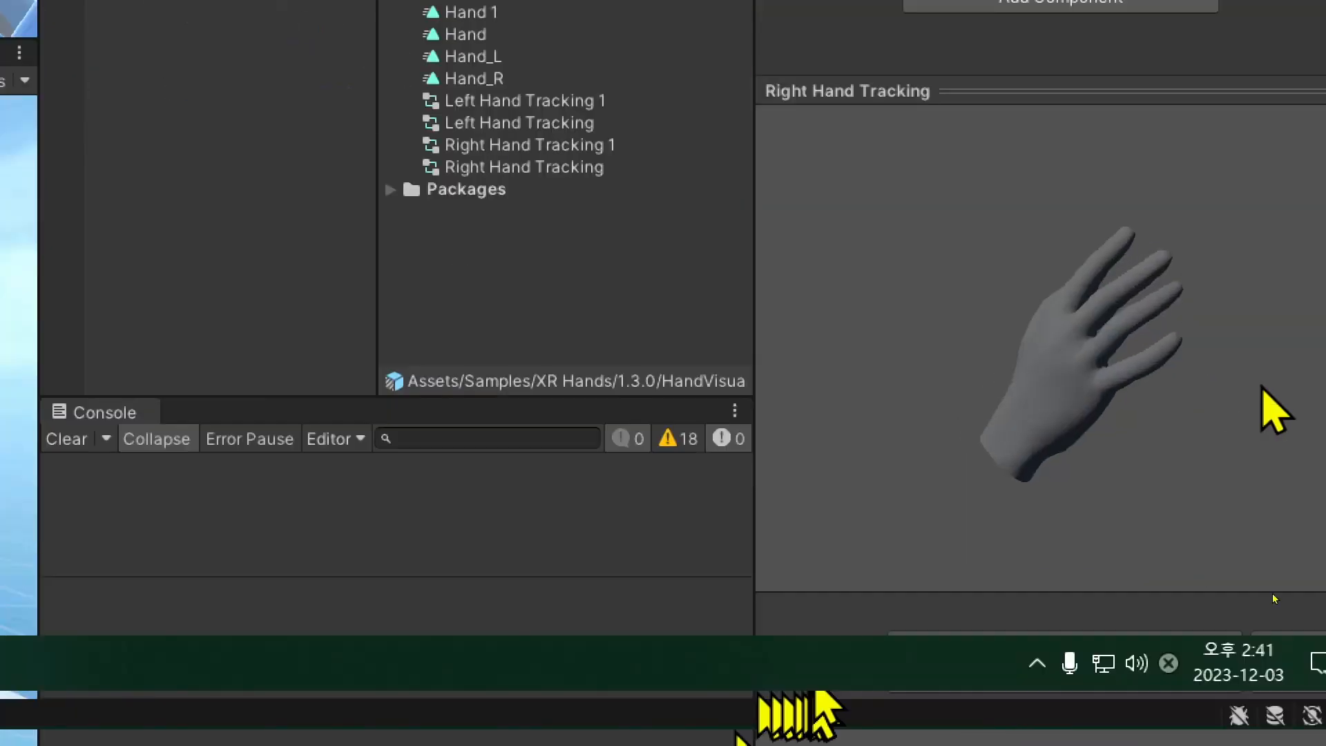
pyautogui.moveTo(1272, 598); pyautogui.dragTo(1257, 595)
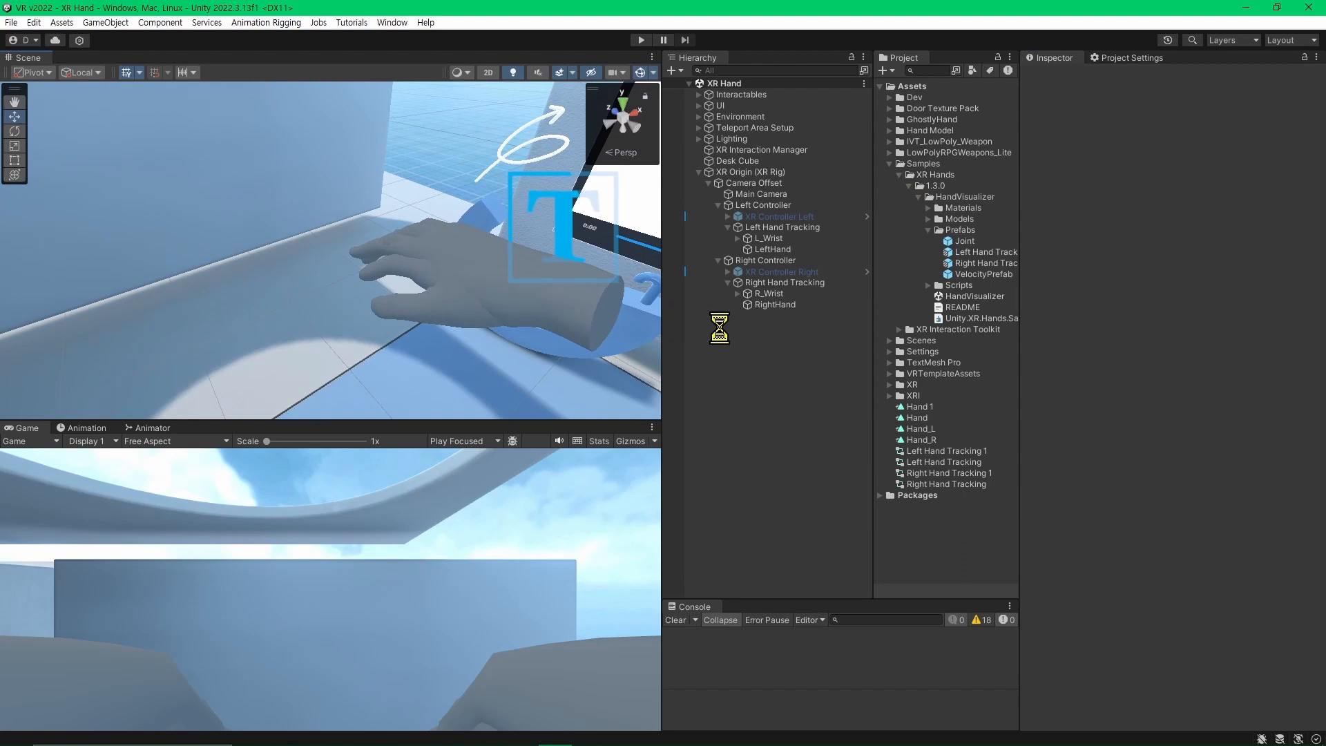
# Place the Left Hand Tracking and Right Hand Tracking prefabs under their matching controllers and expand the L_Wrist bone.
pyautogui.click(796, 259)
pyautogui.click(793, 239)
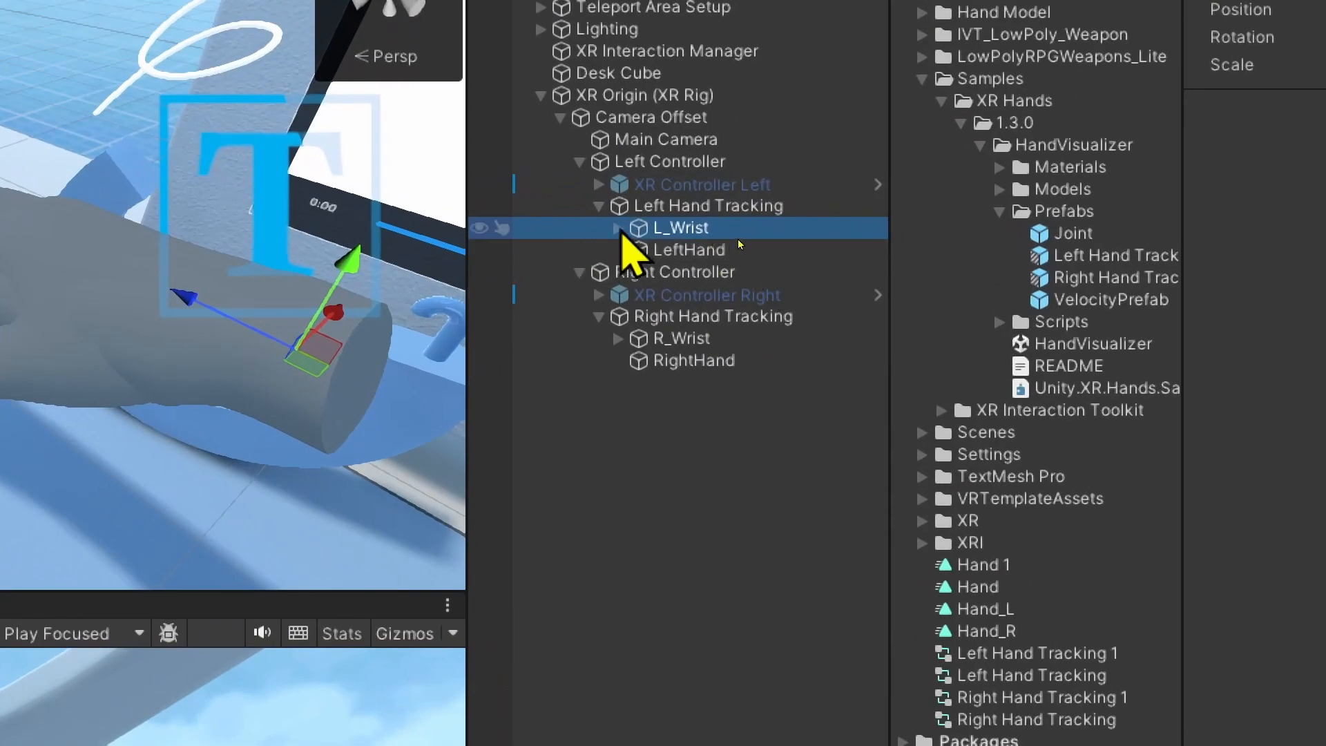
pyautogui.click(618, 229)
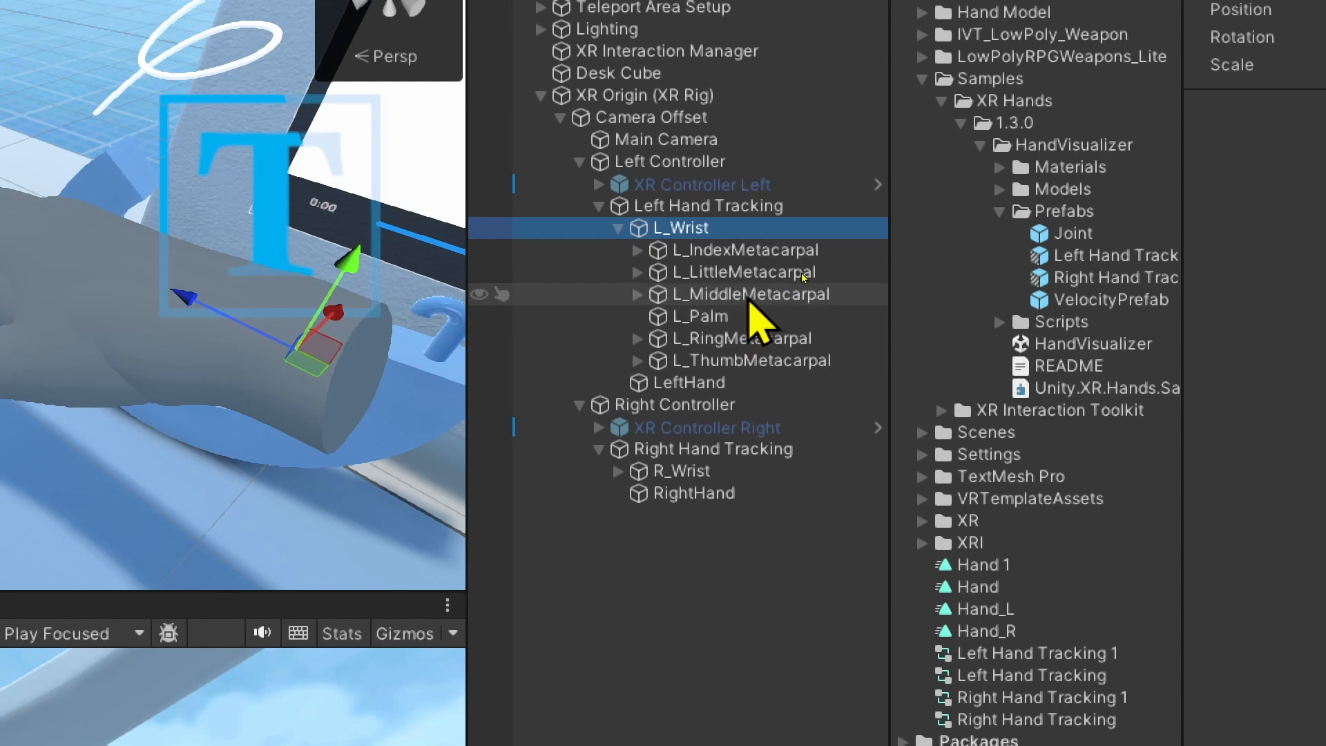
pyautogui.click(777, 297)
pyautogui.keyDown('alt'); pyautogui.moveTo(595, 304); pyautogui.dragTo(482, 406); pyautogui.keyUp('alt')
# Deactivate the Right Hand Tracking object under Right Controller.
pyautogui.click(762, 328)
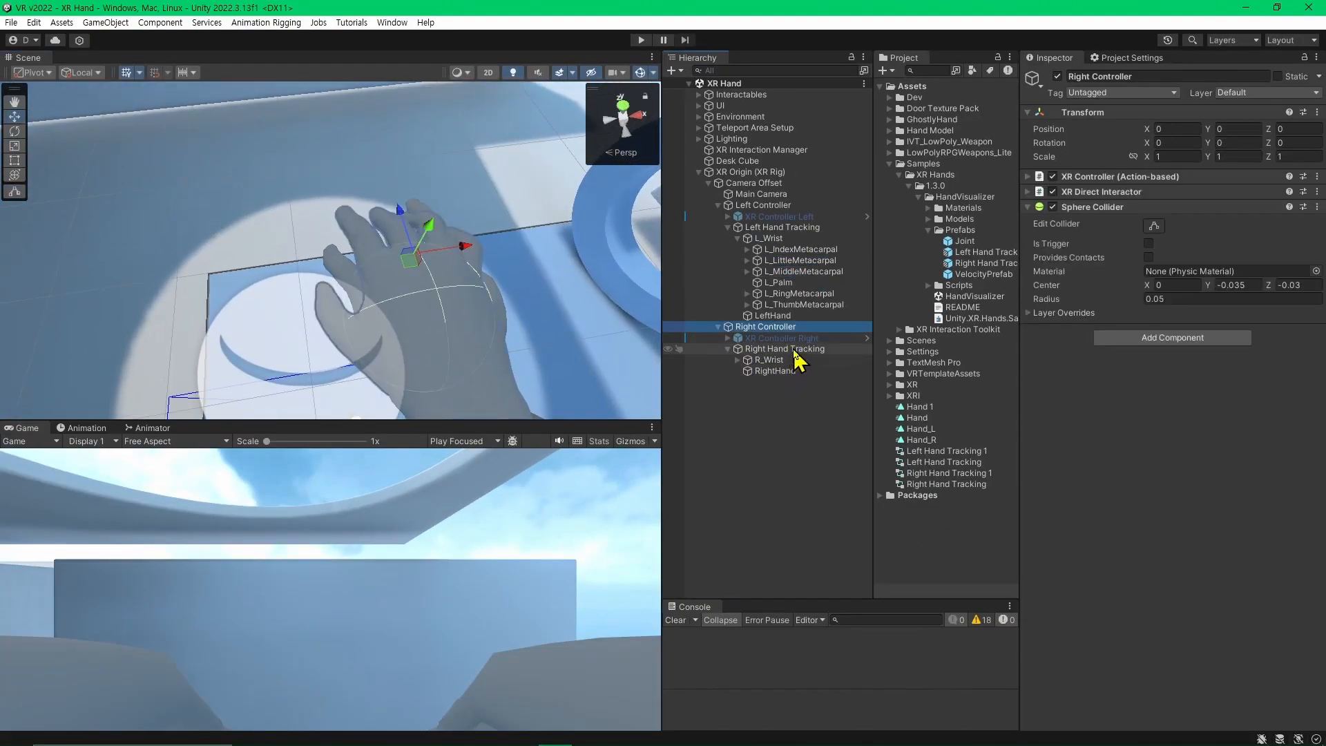
pyautogui.click(766, 350)
pyautogui.hotkey('alt', 'shift', 'a')
# Inspect the metacarpal and palm bones under L_Wrist one after another on the left hand model.
pyautogui.doubleClick(801, 249)
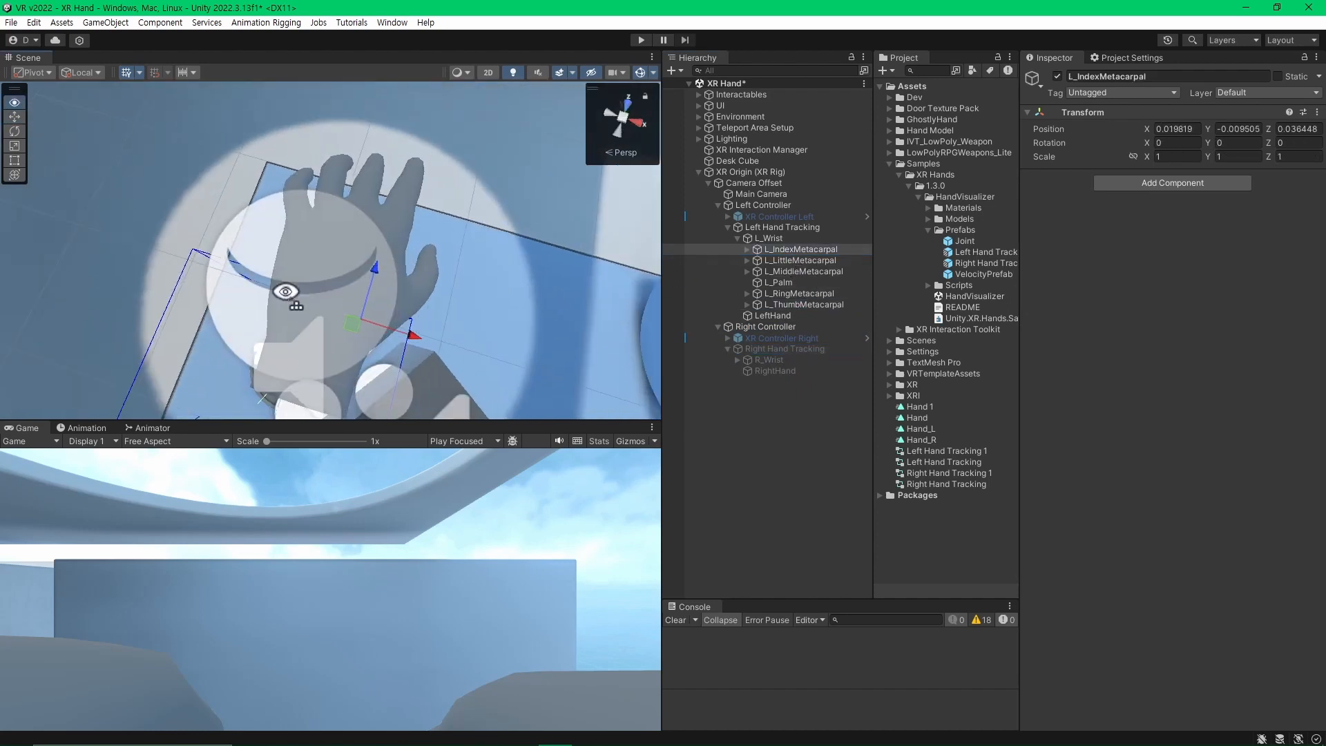
pyautogui.click(792, 251)
pyautogui.click(796, 260)
pyautogui.click(799, 271)
pyautogui.click(803, 283)
pyautogui.click(811, 304)
# Expand the left thumb's bone chain from L_ThumbMetacarpal to L_ThumbTip and check where each joint sits.
pyautogui.press('Right')
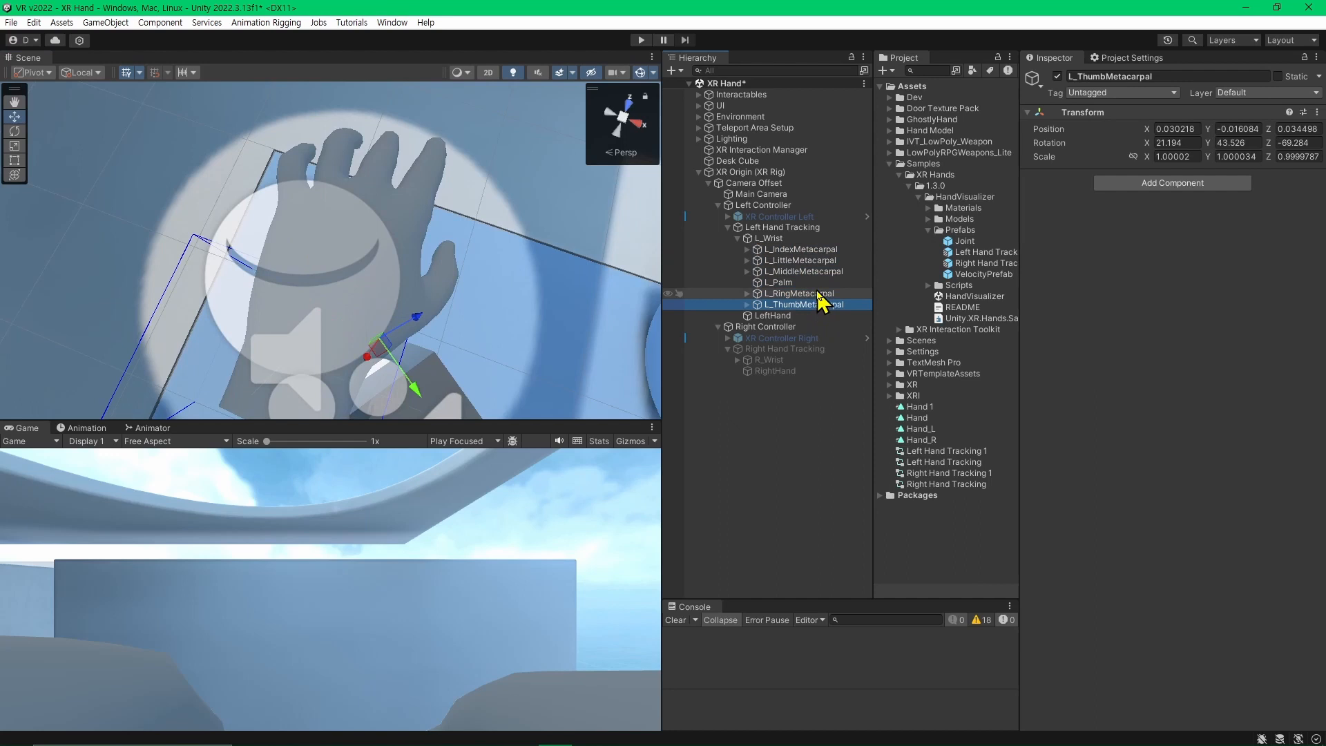
pyautogui.click(817, 296)
pyautogui.click(820, 305)
pyautogui.press('Right')
pyautogui.press('Right')
pyautogui.press('Right')
pyautogui.press('Right')
pyautogui.press('Right')
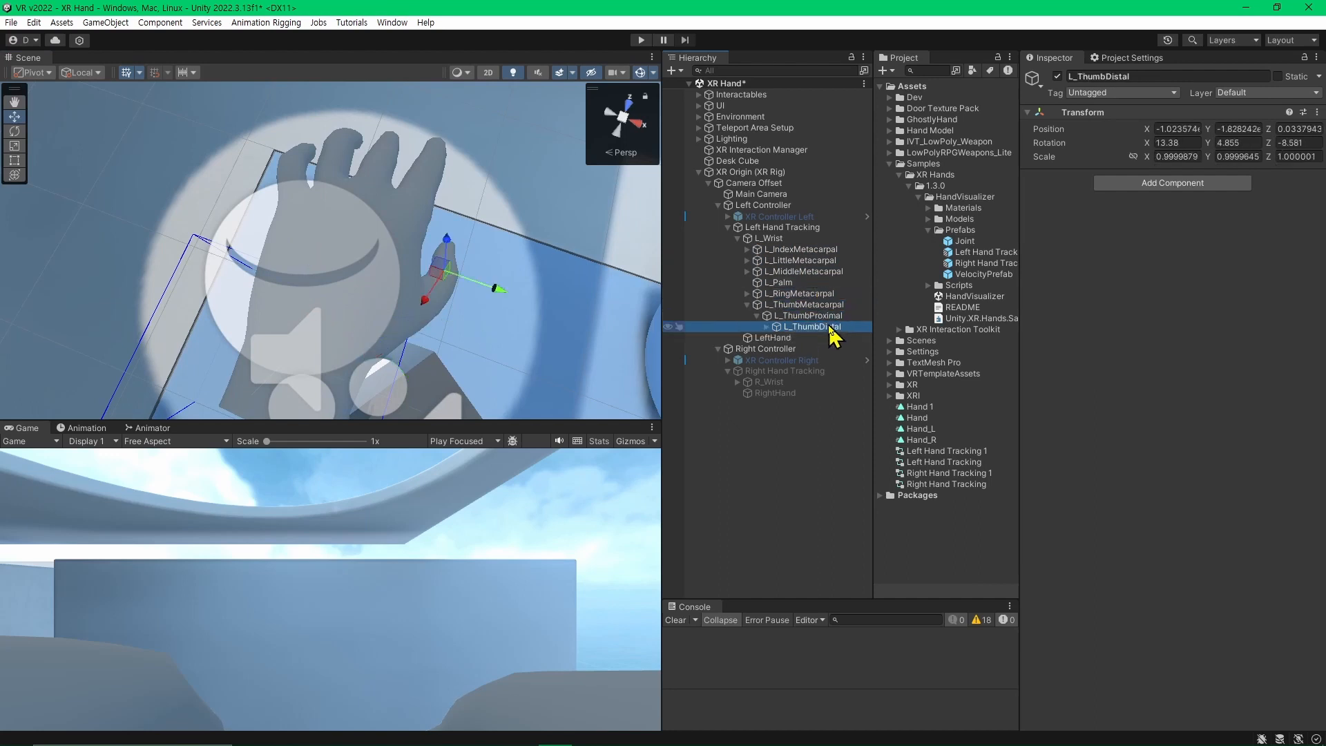
pyautogui.click(825, 338)
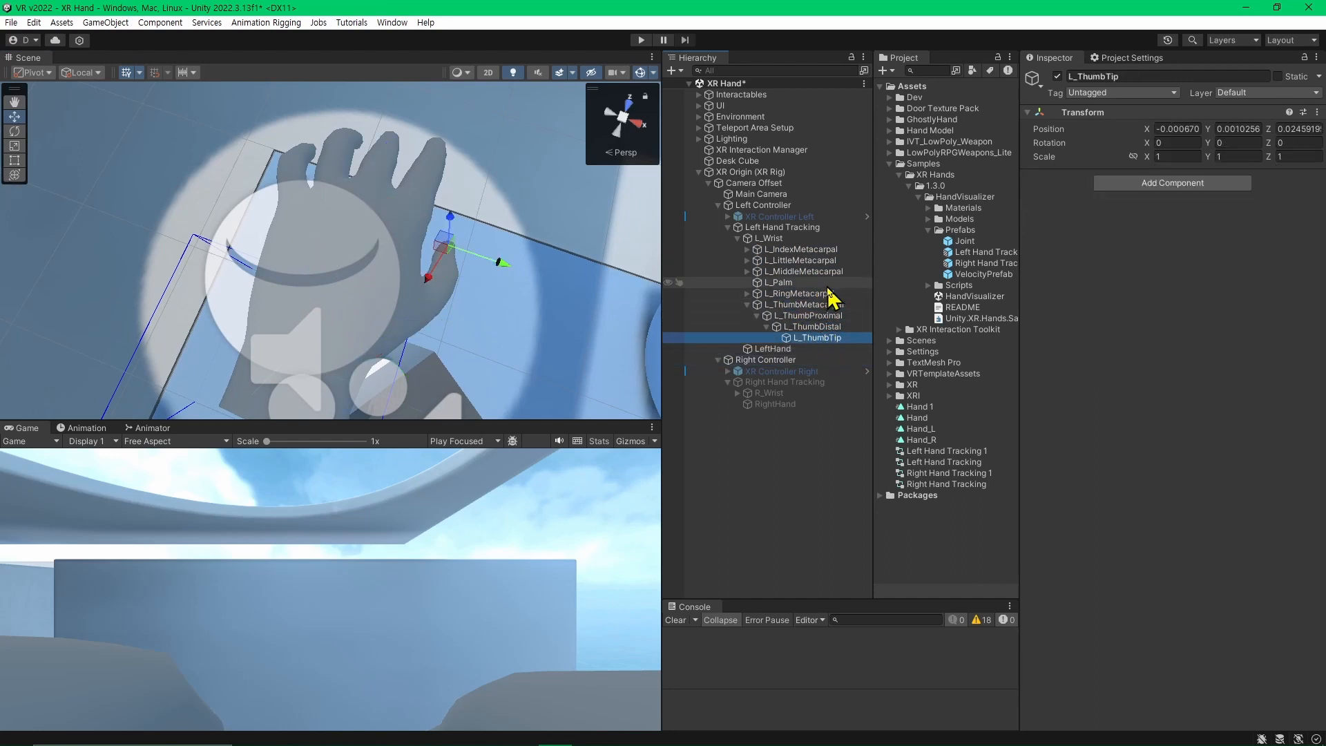
# Expand the ring, middle, little and index bone chains to their tips and examine the left hand from several angles.
pyautogui.click(805, 295)
pyautogui.press('Right')
pyautogui.press('Right')
pyautogui.press('Right')
pyautogui.press('Right')
pyautogui.press('Right')
pyautogui.press('Right')
pyautogui.press('Right')
pyautogui.press('Right')
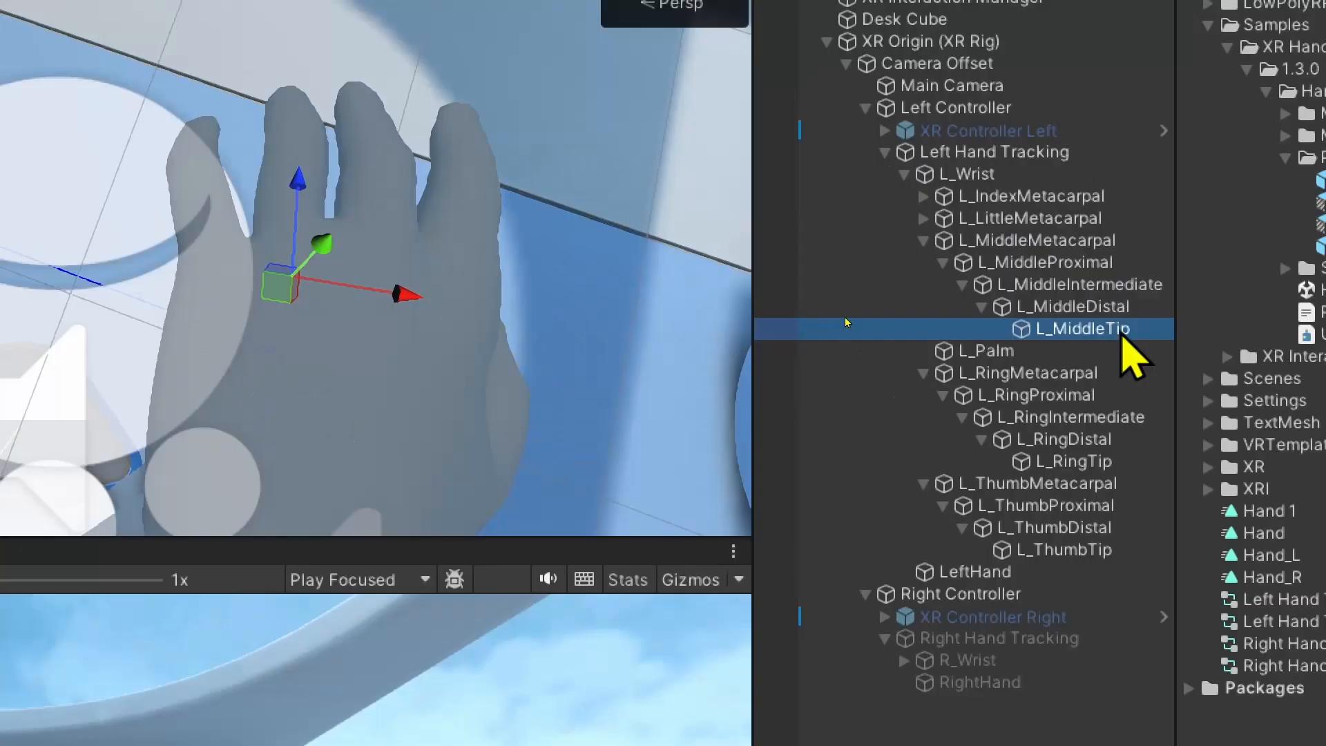
pyautogui.click(923, 218)
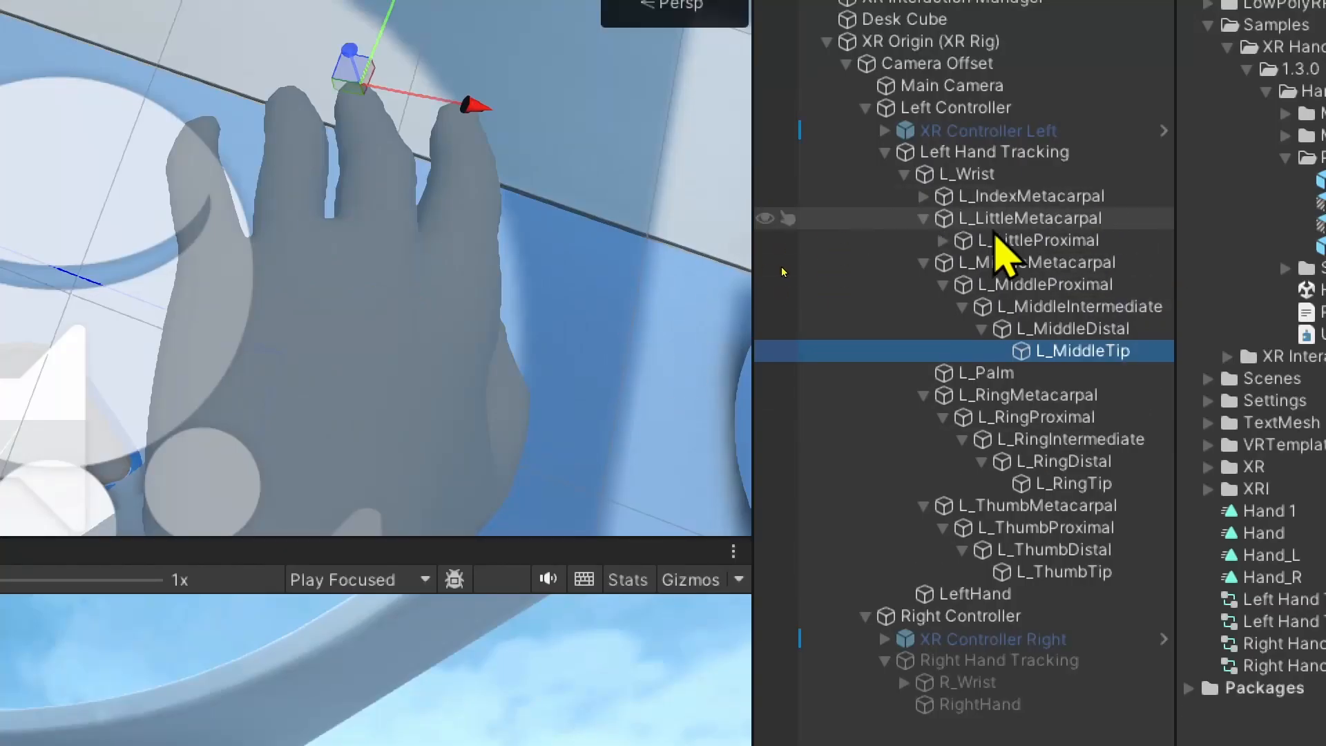
pyautogui.click(943, 219)
pyautogui.click(1022, 240)
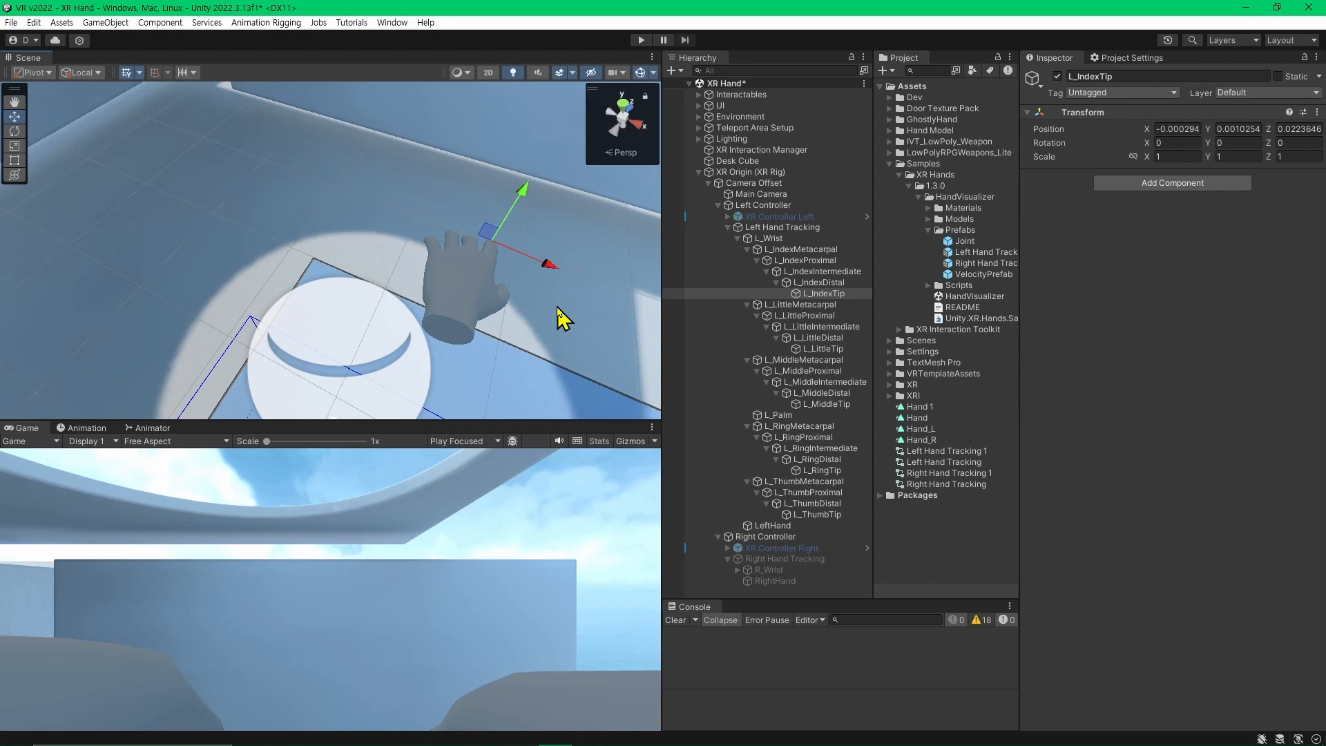
pyautogui.keyDown('alt'); pyautogui.moveTo(558, 308); pyautogui.dragTo(431, 304); pyautogui.keyUp('alt')
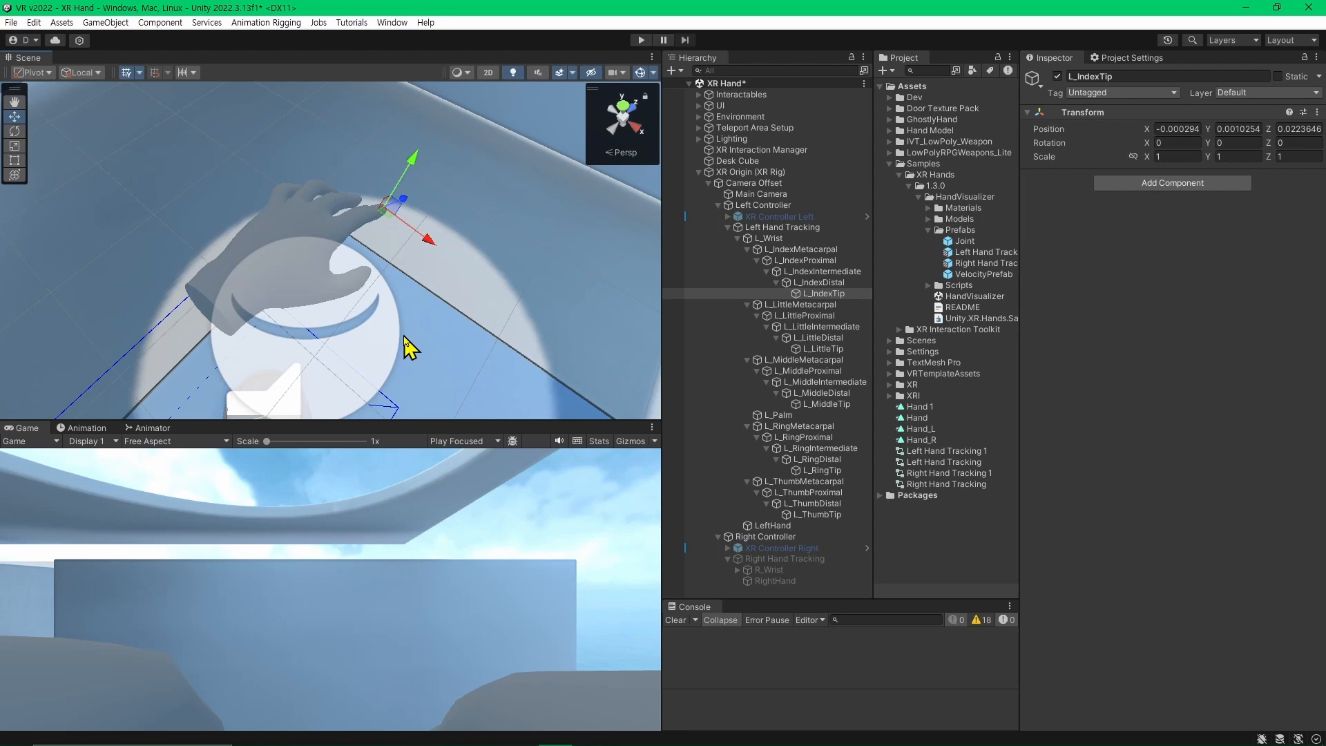
pyautogui.keyDown('alt'); pyautogui.moveTo(407, 311); pyautogui.dragTo(405, 317); pyautogui.keyUp('alt')
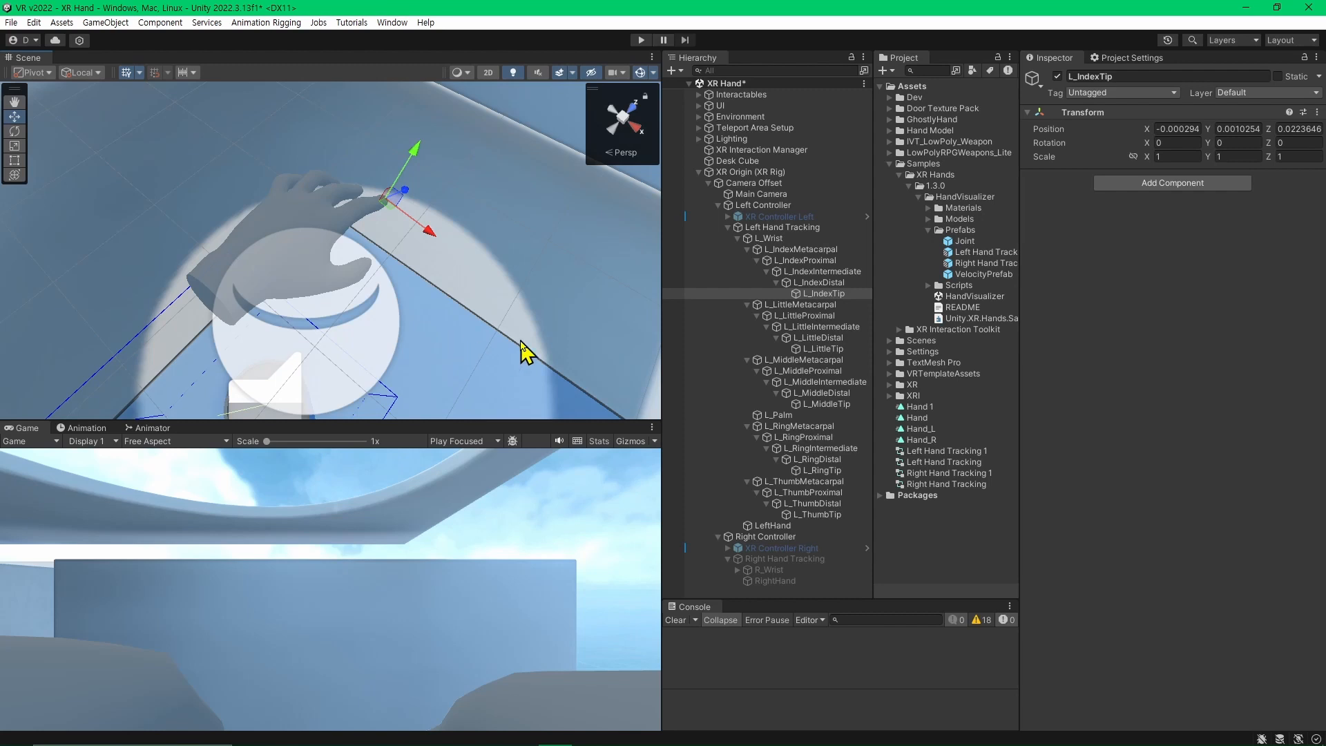
pyautogui.keyDown('alt'); pyautogui.moveTo(551, 281); pyautogui.dragTo(490, 254); pyautogui.keyUp('alt')
# Move L_ThumbMetacarpal to the first place under L_Wrist and rename it Finger1.
pyautogui.click(801, 249)
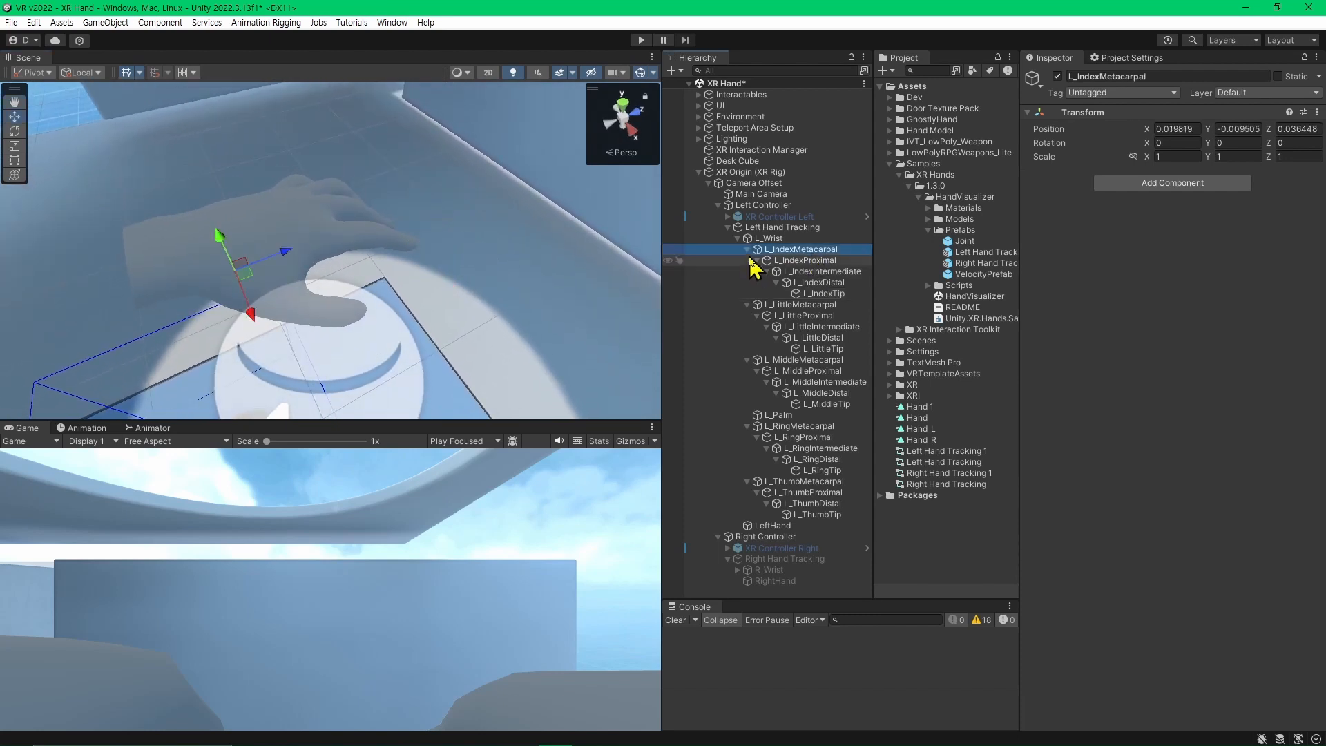
pyautogui.keyDown('alt'); pyautogui.click(738, 238); pyautogui.keyUp('alt')
pyautogui.click(737, 239)
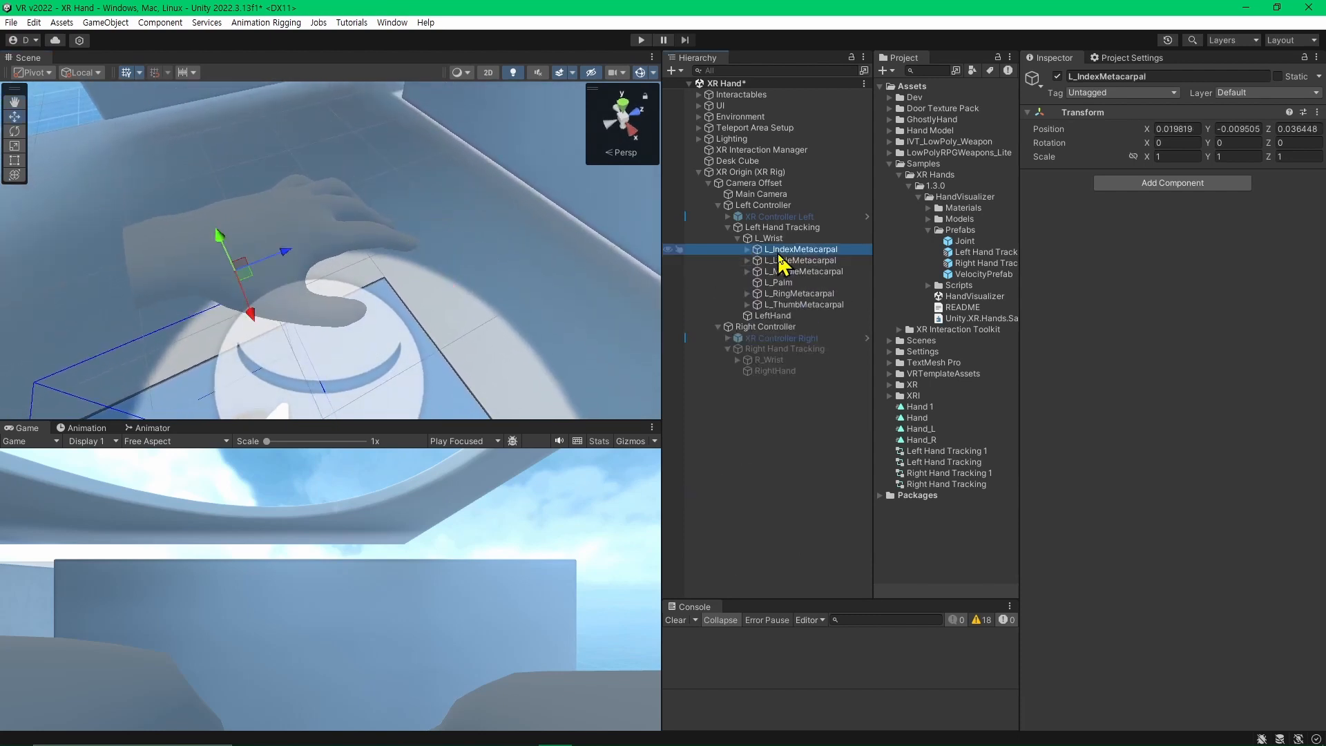
pyautogui.click(808, 272)
pyautogui.moveTo(804, 304); pyautogui.dragTo(801, 246)
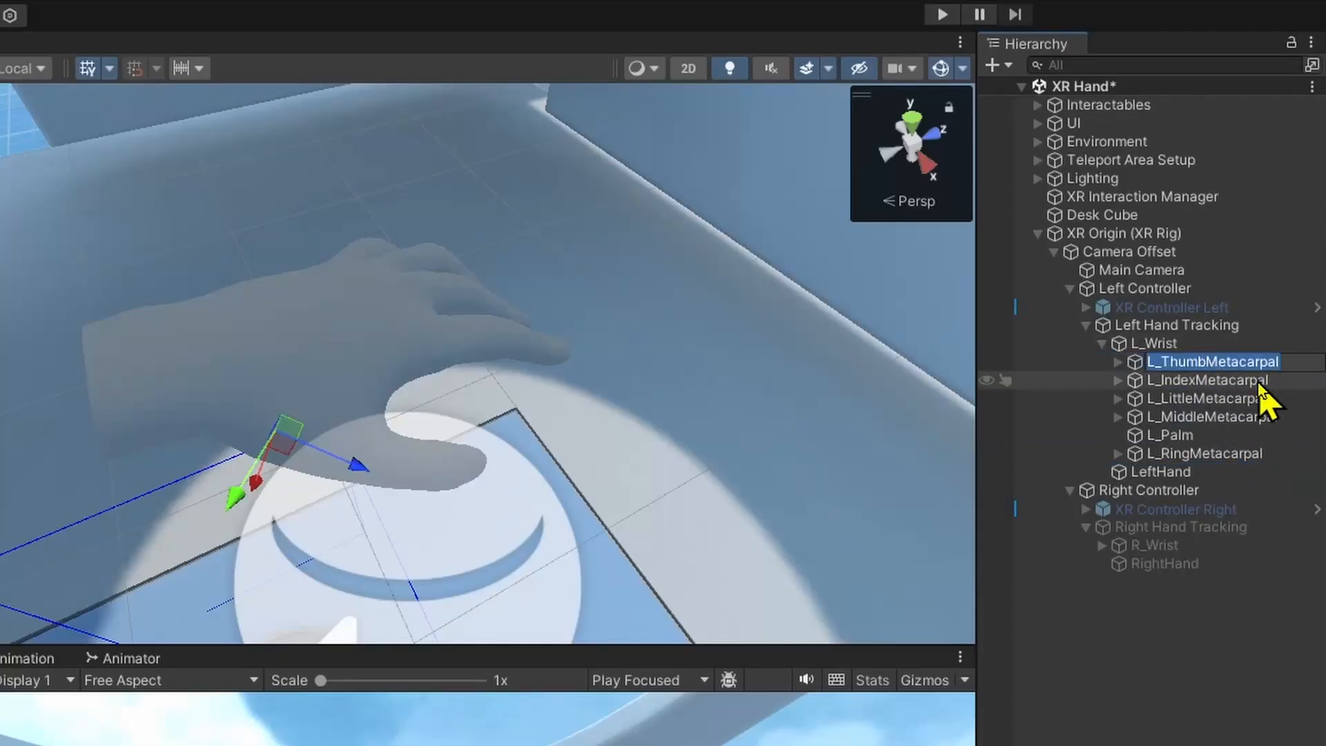
pyautogui.press('BackSpace')
pyautogui.write('Finger1')
pyautogui.press('Return')
# Rename L_IndexMetacarpal as Finger2.
pyautogui.press('Down')
pyautogui.press('Down')
pyautogui.press('Down')
pyautogui.press('Down')
pyautogui.press('Down')
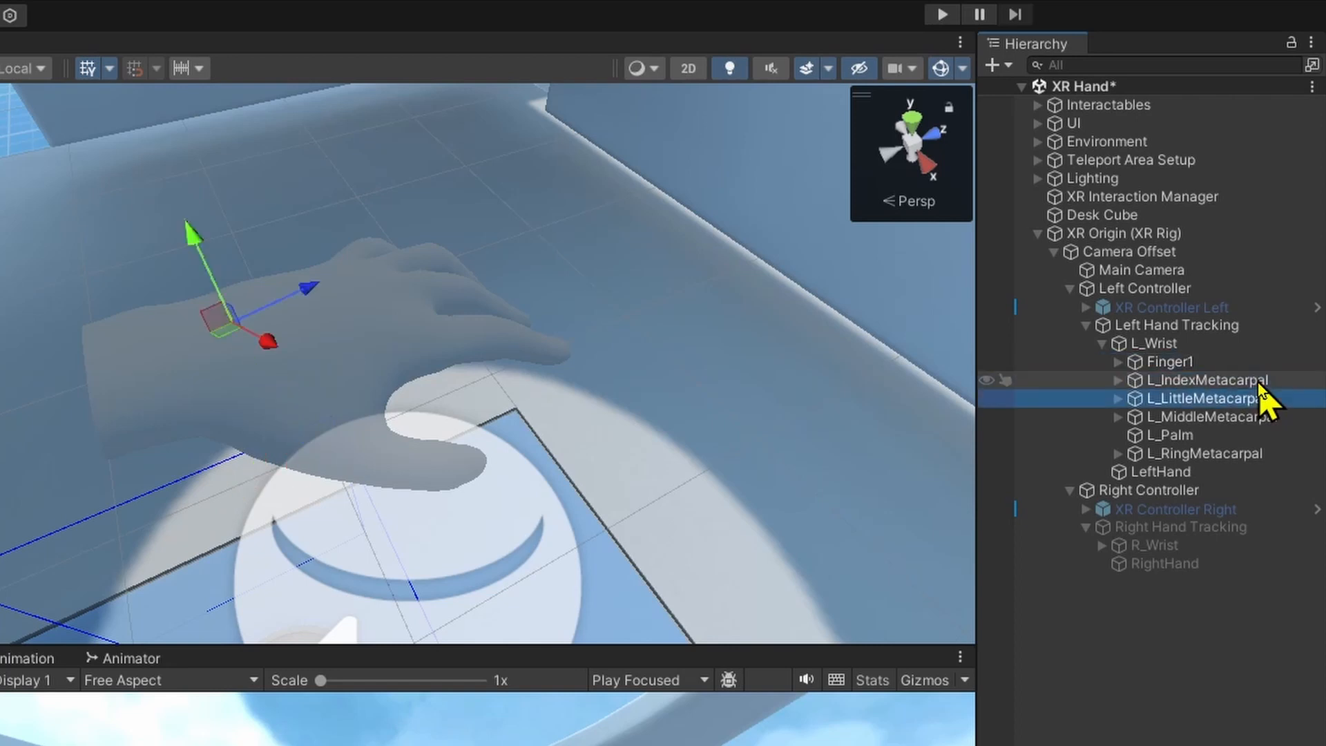
pyautogui.press('Up')
pyautogui.press('Up')
pyautogui.press('Up')
# Rename L_LittleMetacarpal as Finger5 and order L_Wrist's children as L_Palm followed by Finger1 to Finger5.
pyautogui.press('Up')
pyautogui.press('F2')
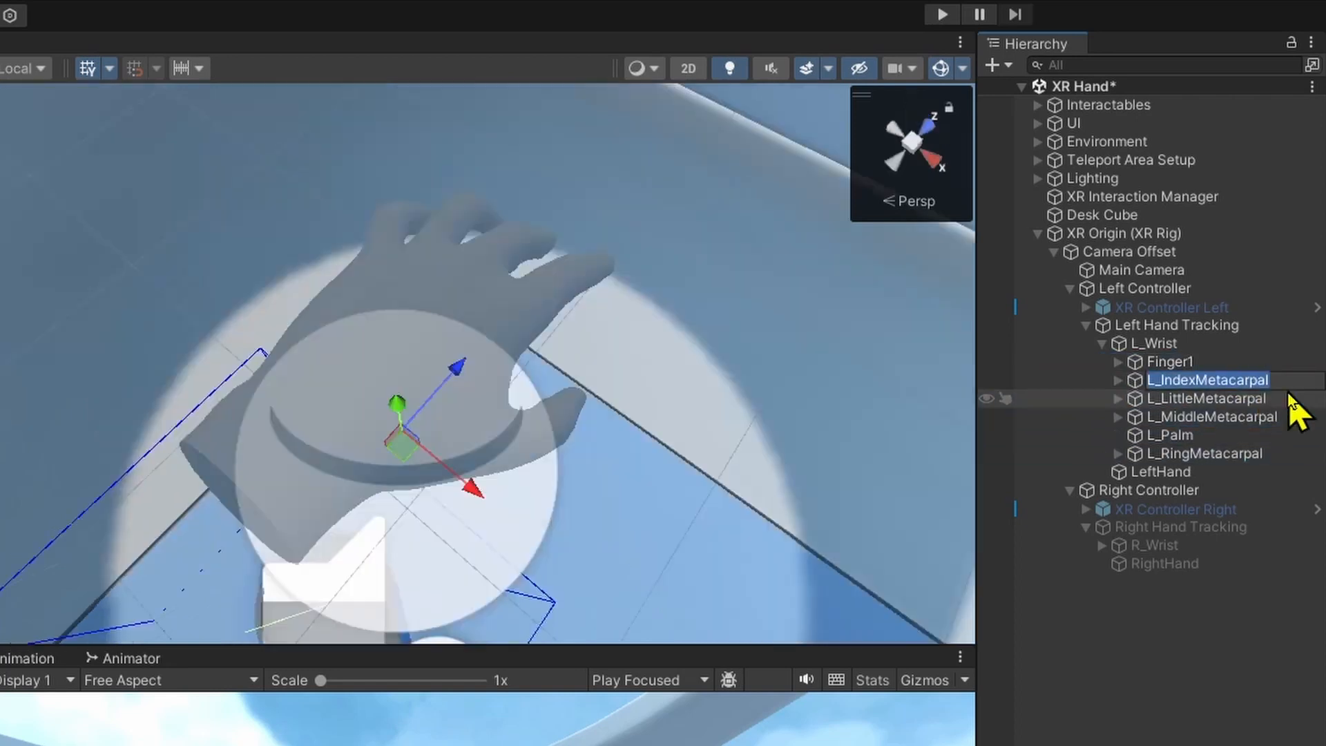
pyautogui.write('Finger2')
pyautogui.press('Return')
# Rename L_MiddleMetacarpal as Finger3 and L_RingMetacarpal as Finger4.
pyautogui.press('Down')
pyautogui.press('Down')
pyautogui.press('F2')
pyautogui.write('Finger3')
pyautogui.press('Return')
pyautogui.press('Down')
pyautogui.press('Down')
pyautogui.press('F2')
pyautogui.write('Finger4')
pyautogui.press('Return')
pyautogui.press('Up')
pyautogui.press('Up')
pyautogui.press('Up')
pyautogui.press('F2')
pyautogui.write('Finger5')
pyautogui.press('Return')
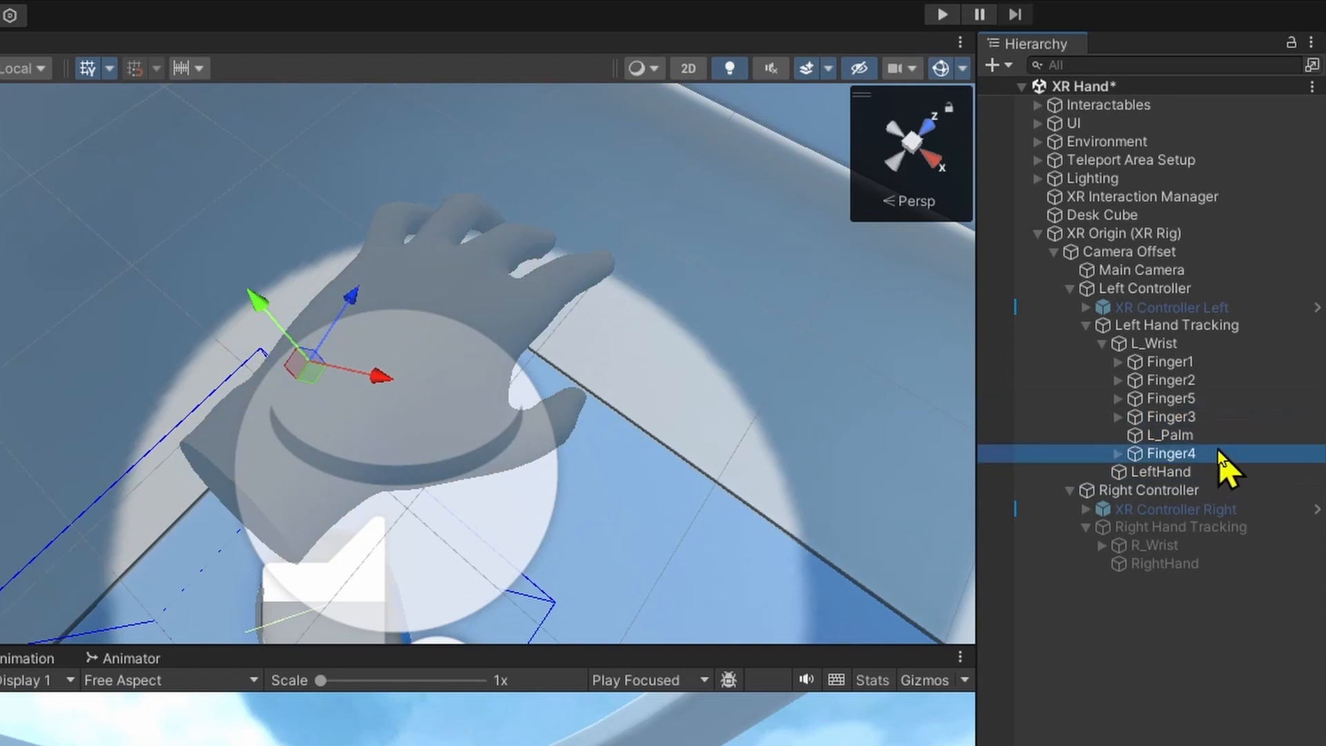
pyautogui.press('Up')
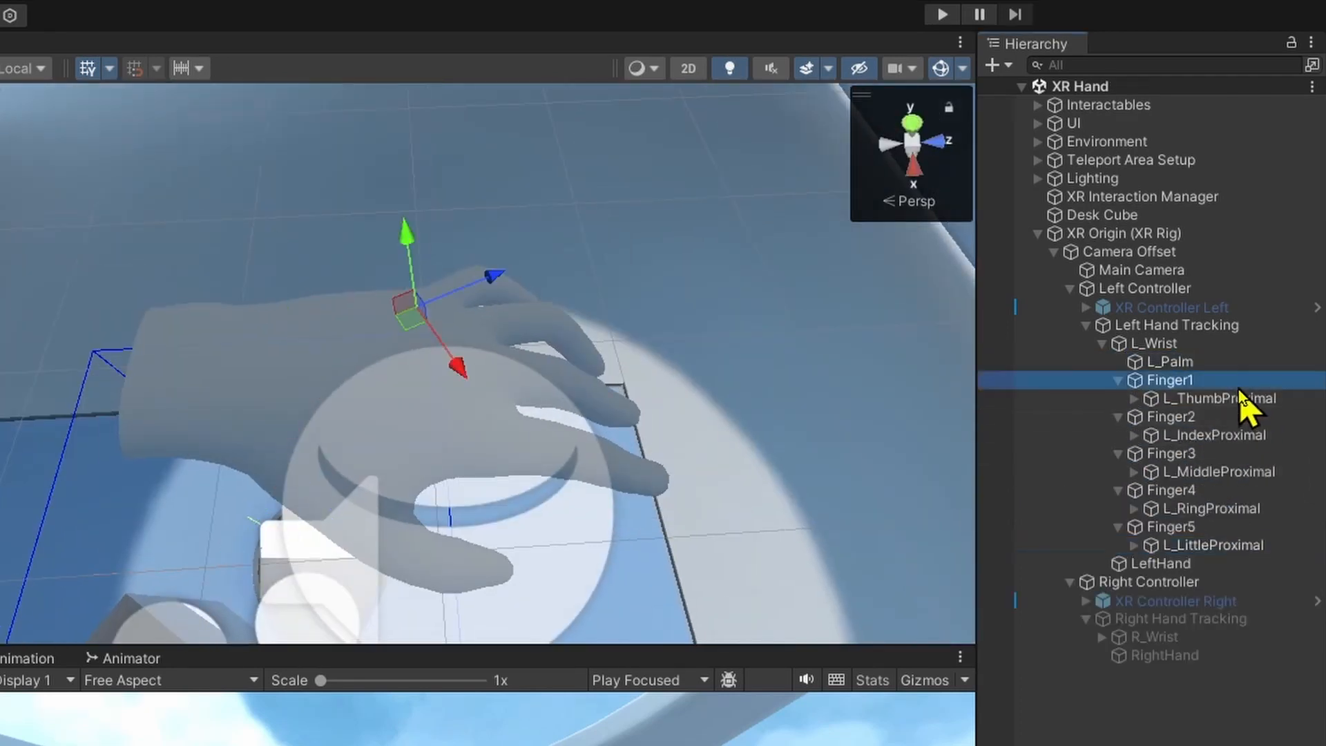
# Inspect the proximal bones beneath Finger1 to Finger5 on the left hand.
pyautogui.click(1242, 401)
pyautogui.click(1251, 435)
pyautogui.click(1251, 472)
pyautogui.click(1251, 509)
pyautogui.click(1261, 546)
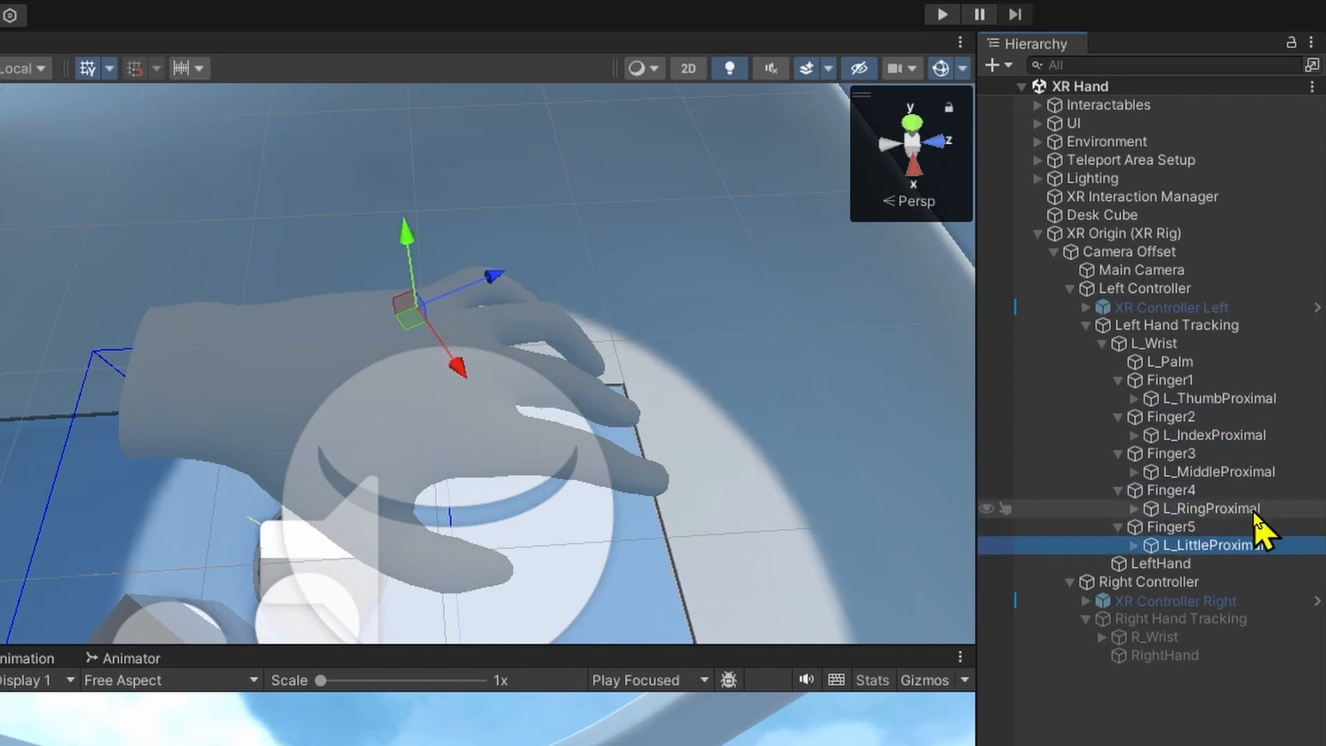
pyautogui.moveTo(622, 462); pyautogui.dragTo(543, 274, button='right')
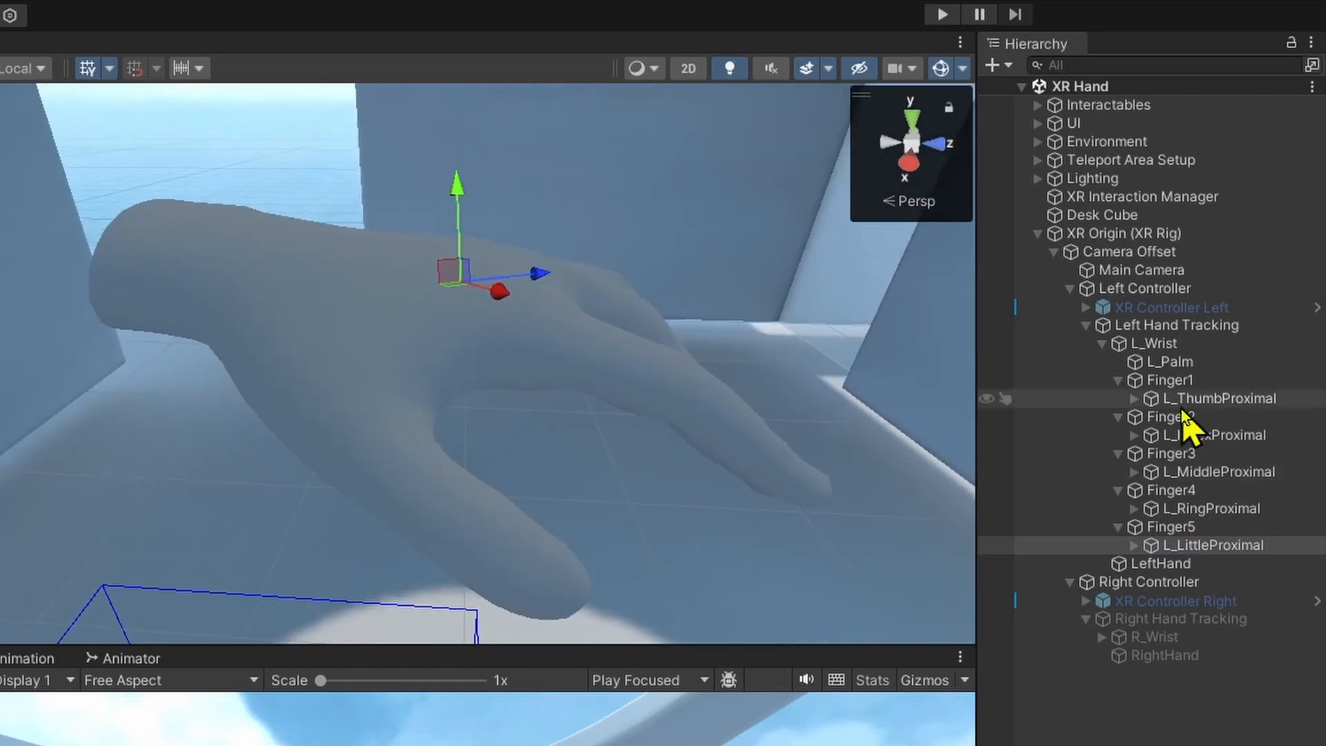
# Start Play mode and try bending the index fingertip by rotating L_IndexDistal.
pyautogui.click(1213, 328)
pyautogui.click(1230, 472)
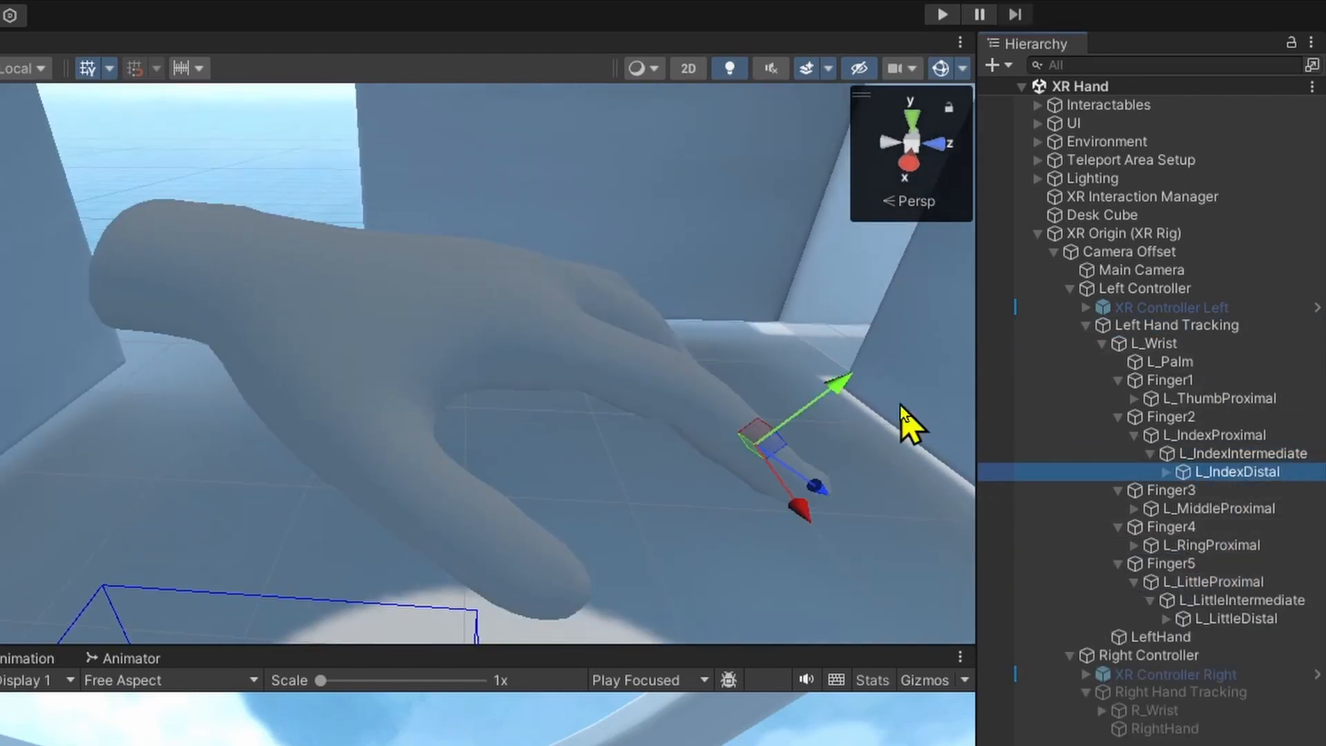
pyautogui.moveTo(730, 395); pyautogui.dragTo(682, 345, button='right')
pyautogui.moveTo(680, 394); pyautogui.dragTo(670, 345, button='right')
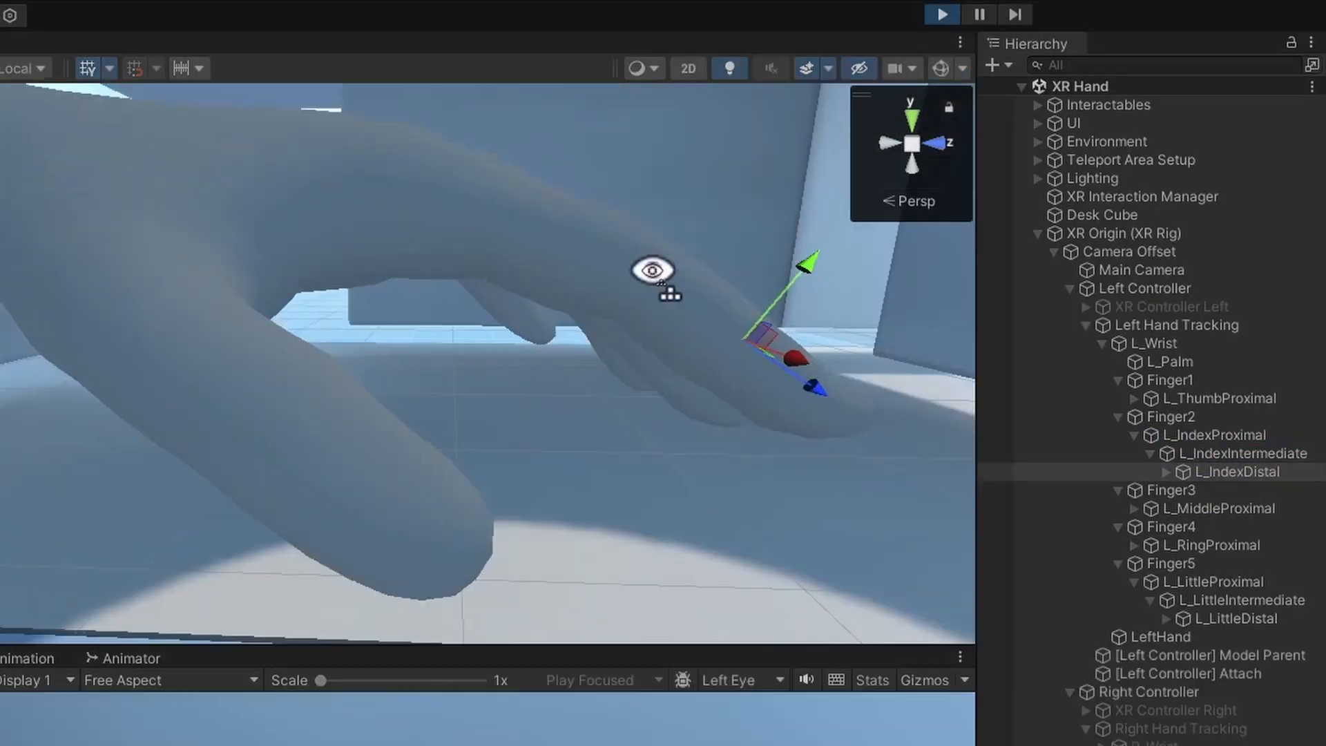
pyautogui.moveTo(652, 269); pyautogui.dragTo(515, 355, button='right')
pyautogui.scroll(-3, 579, 342)
pyautogui.press('e')
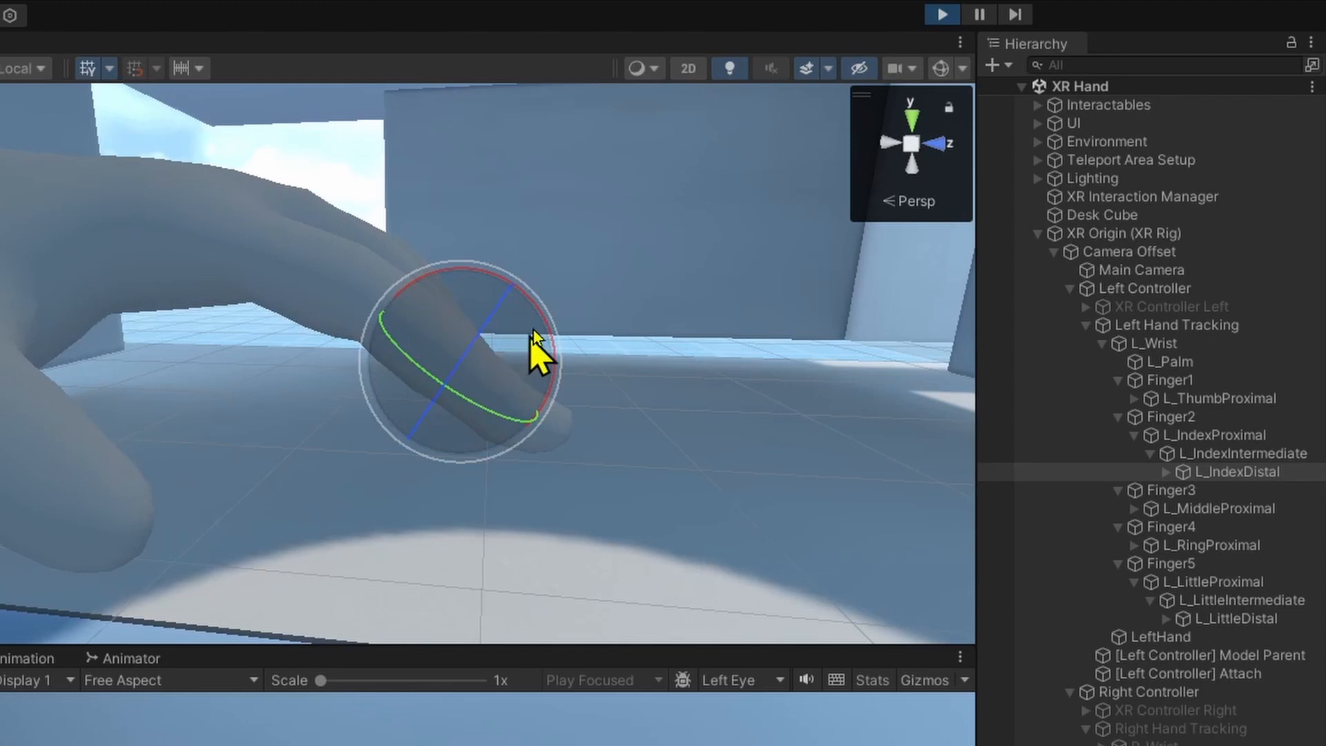
pyautogui.moveTo(546, 331); pyautogui.dragTo(655, 457)
# Try curling the index finger further by rotating L_IndexIntermediate, L_IndexProximal and L_IndexDistal.
pyautogui.click(1255, 439)
pyautogui.click(1255, 449)
pyautogui.moveTo(423, 258); pyautogui.dragTo(538, 361)
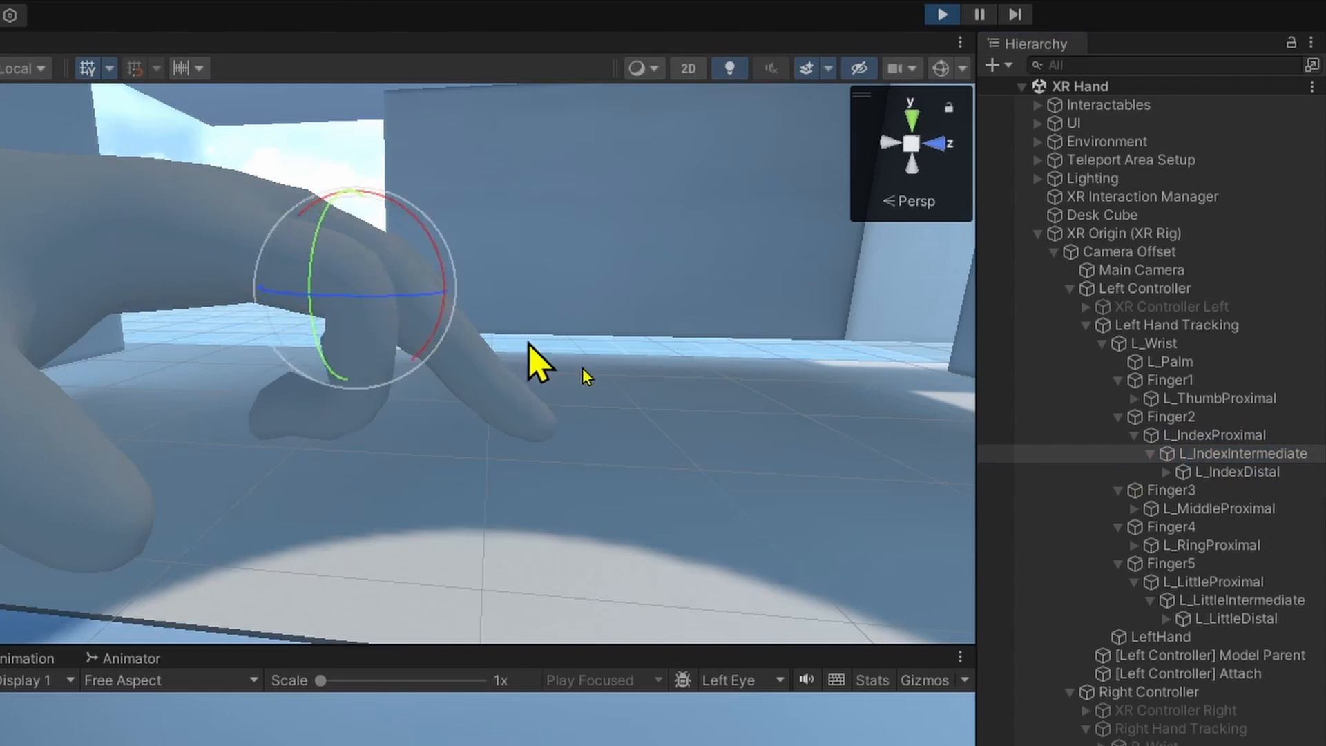
pyautogui.click(1229, 436)
pyautogui.moveTo(266, 207); pyautogui.dragTo(314, 303)
pyautogui.click(1236, 472)
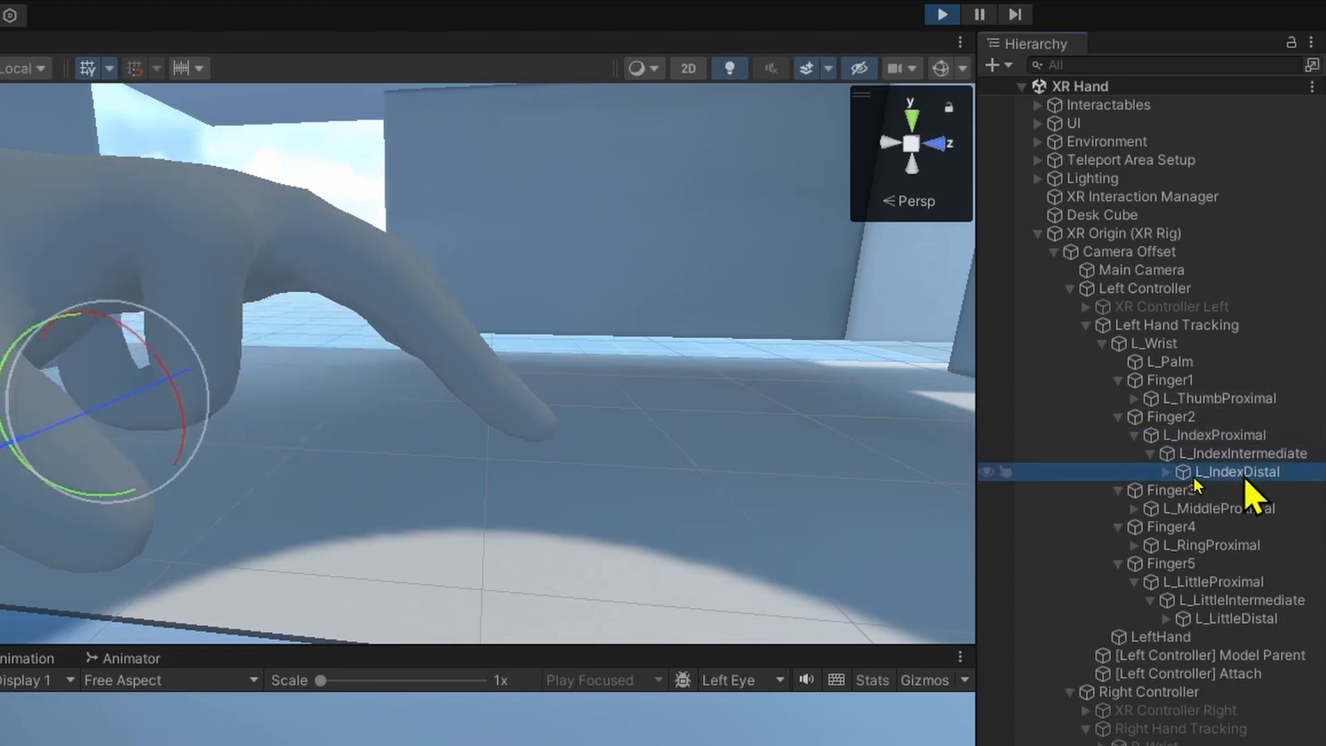
pyautogui.moveTo(147, 362); pyautogui.dragTo(60, 305)
pyautogui.moveTo(59, 305); pyautogui.dragTo(442, 232, button='right')
# Try curling the middle finger by rotating its proximal, intermediate and distal bones, and exit Play mode.
pyautogui.click(799, 250)
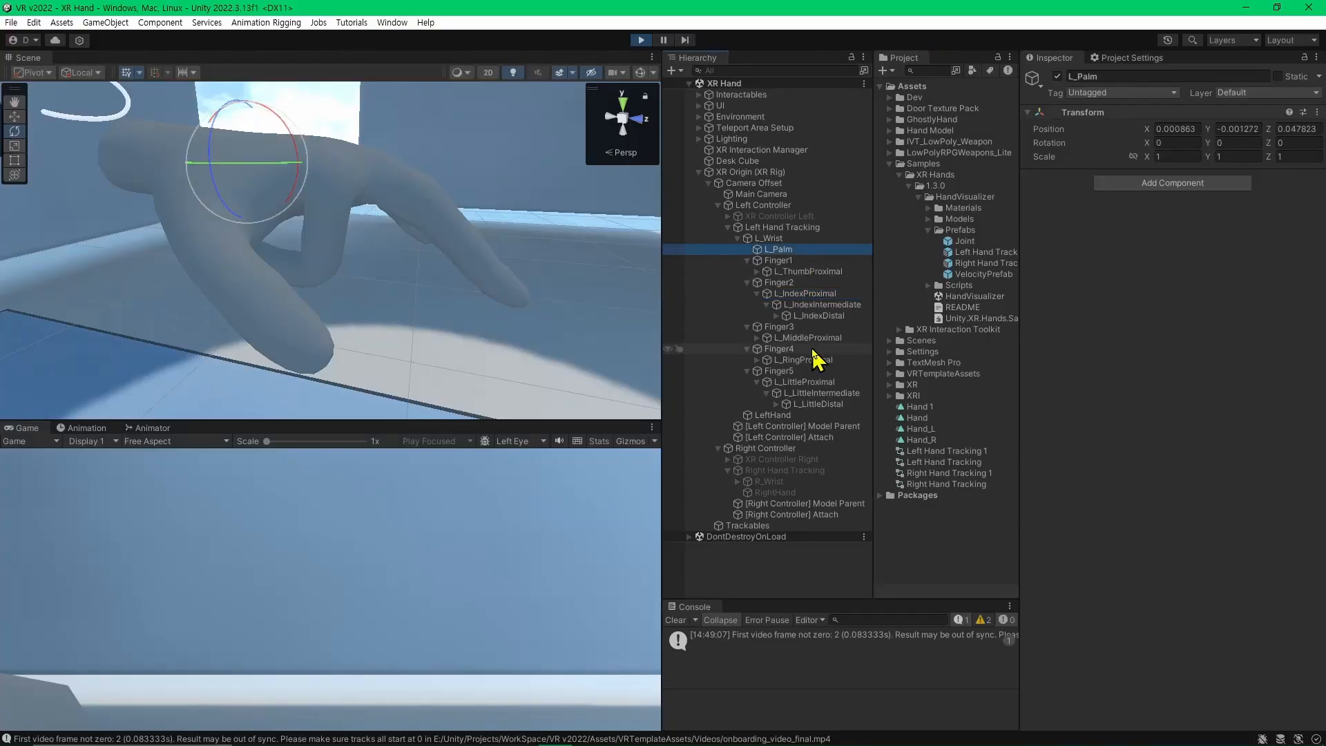
pyautogui.click(818, 338)
pyautogui.press('Right')
pyautogui.moveTo(398, 145); pyautogui.dragTo(416, 207)
pyautogui.click(809, 360)
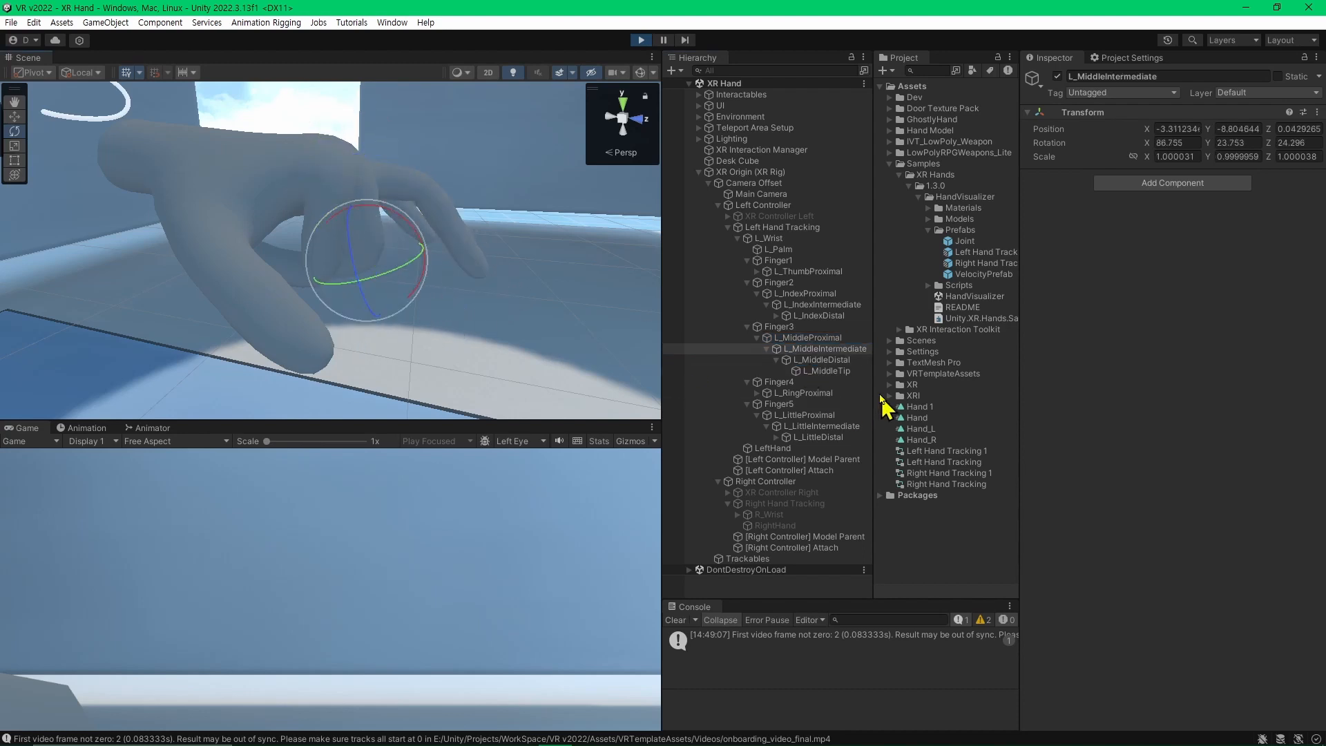
pyautogui.moveTo(350, 240); pyautogui.dragTo(381, 278)
pyautogui.keyDown('alt'); pyautogui.moveTo(401, 276); pyautogui.dragTo(270, 448); pyautogui.keyUp('alt')
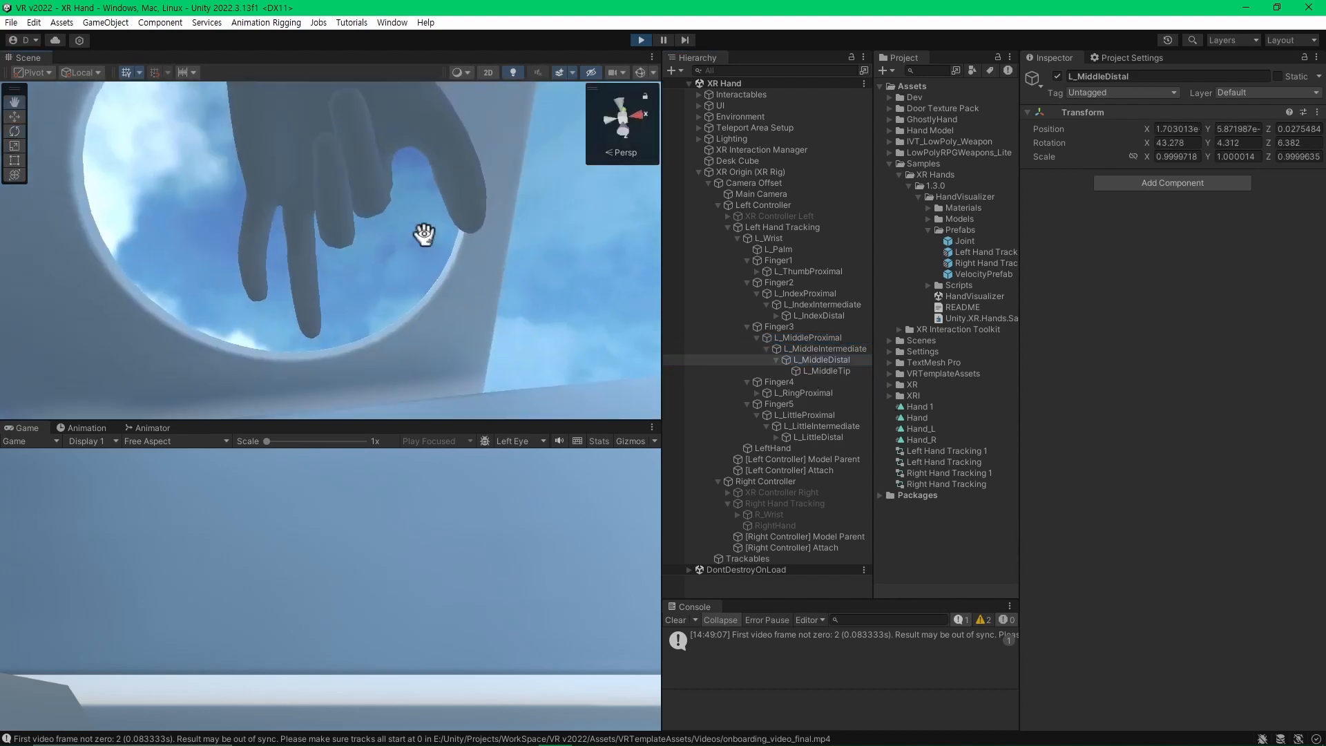
pyautogui.moveTo(269, 447); pyautogui.dragTo(263, 294, button='right')
pyautogui.press('w')
pyautogui.press('d')
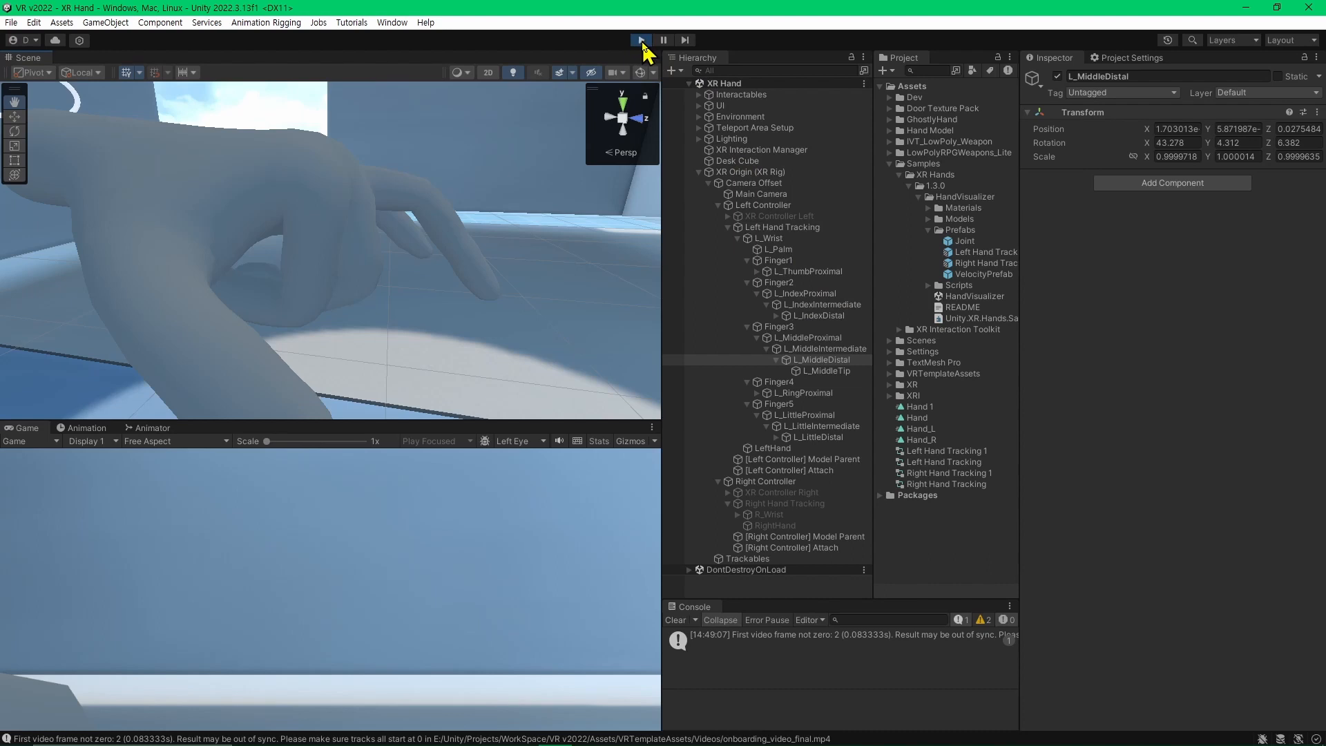
pyautogui.click(641, 40)
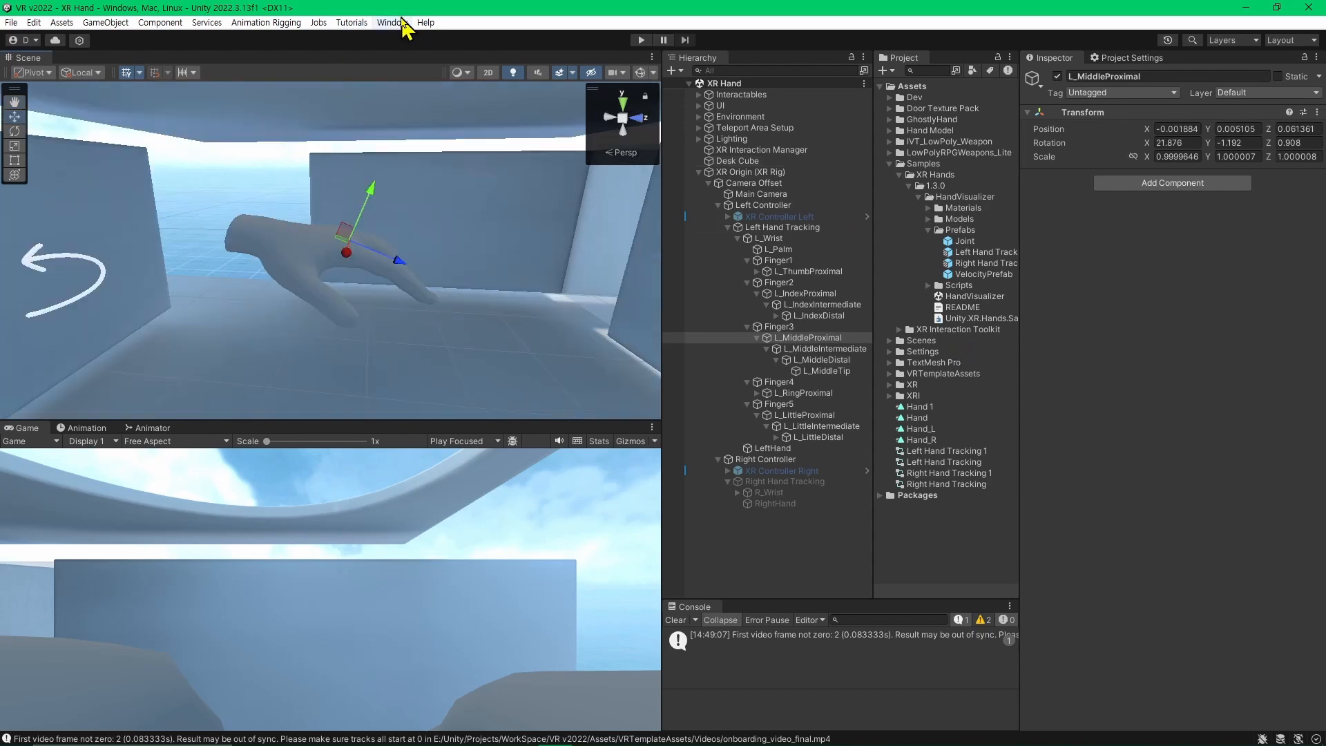
# Check the Animation Rigging package among the Unity Registry packages in the Package Manager, and close the window.
pyautogui.click(392, 22)
pyautogui.click(400, 22)
pyautogui.click(397, 22)
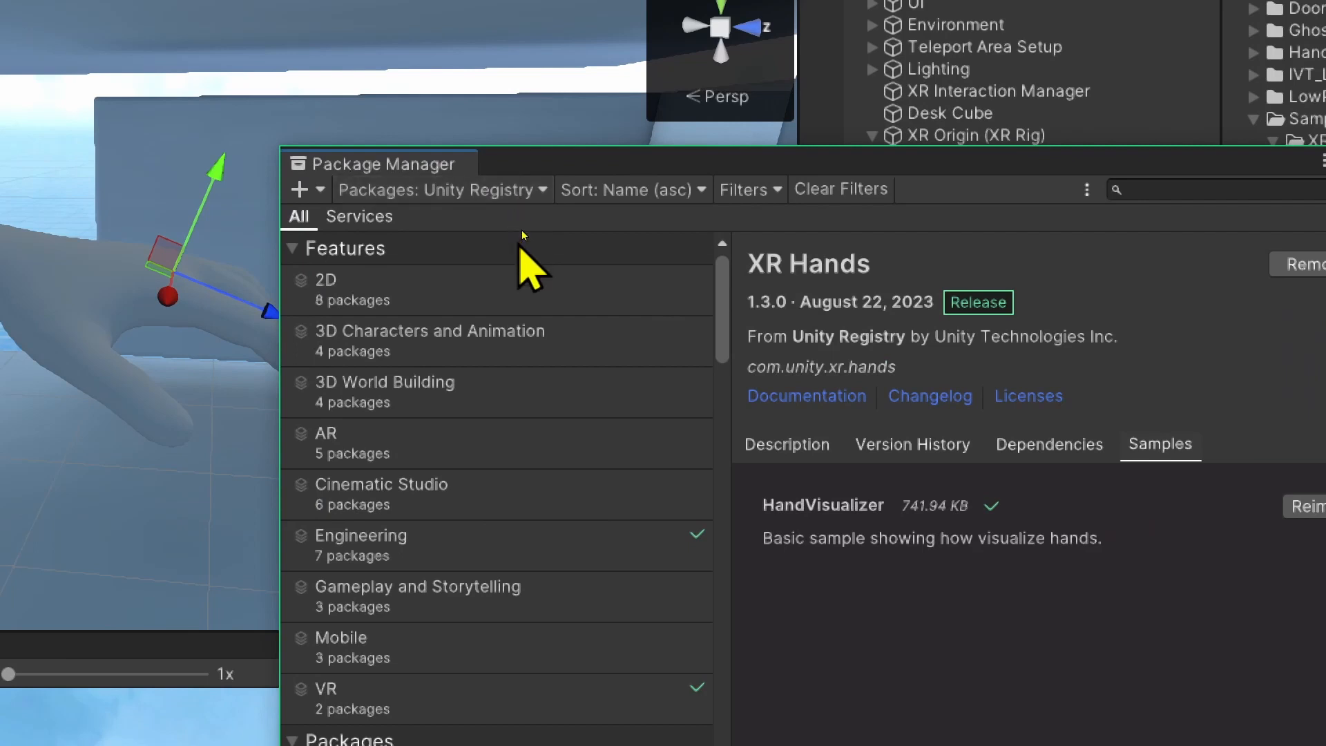
pyautogui.scroll(-5, 545, 415)
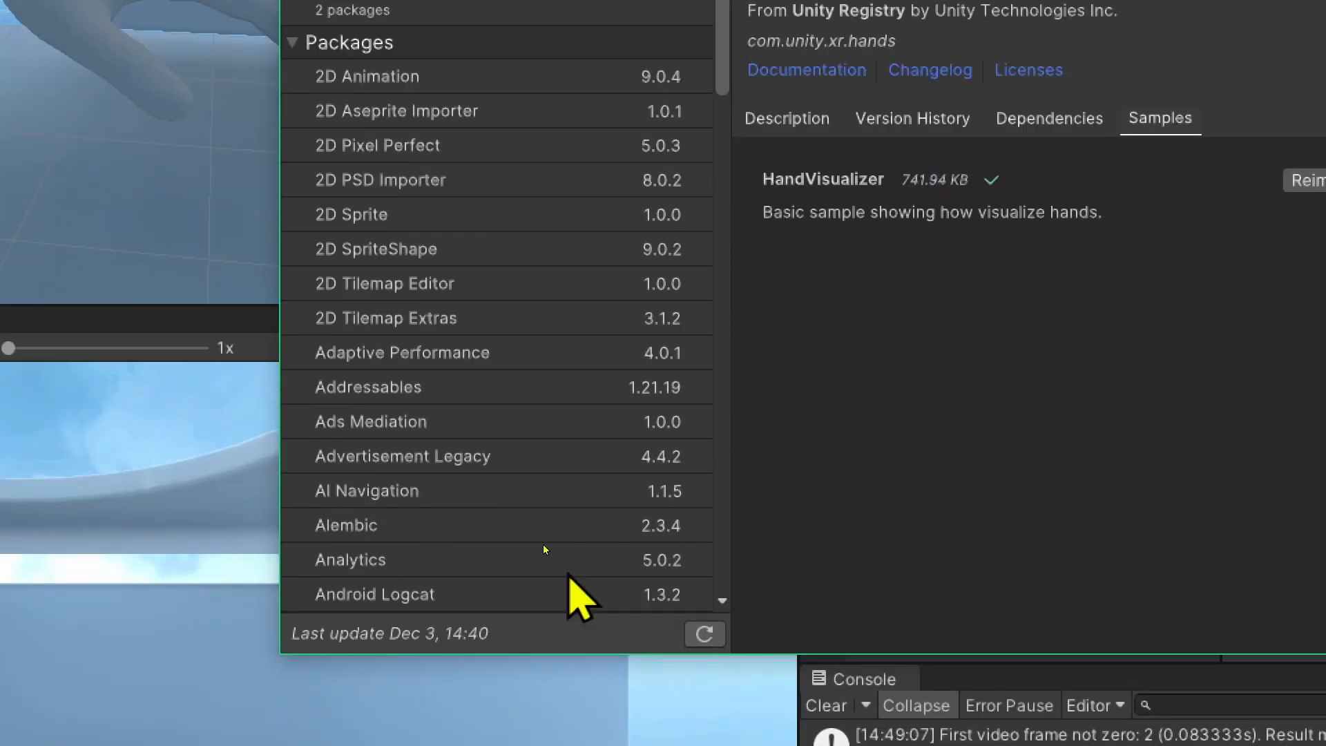
pyautogui.scroll(-3, 549, 590)
pyautogui.click(489, 403)
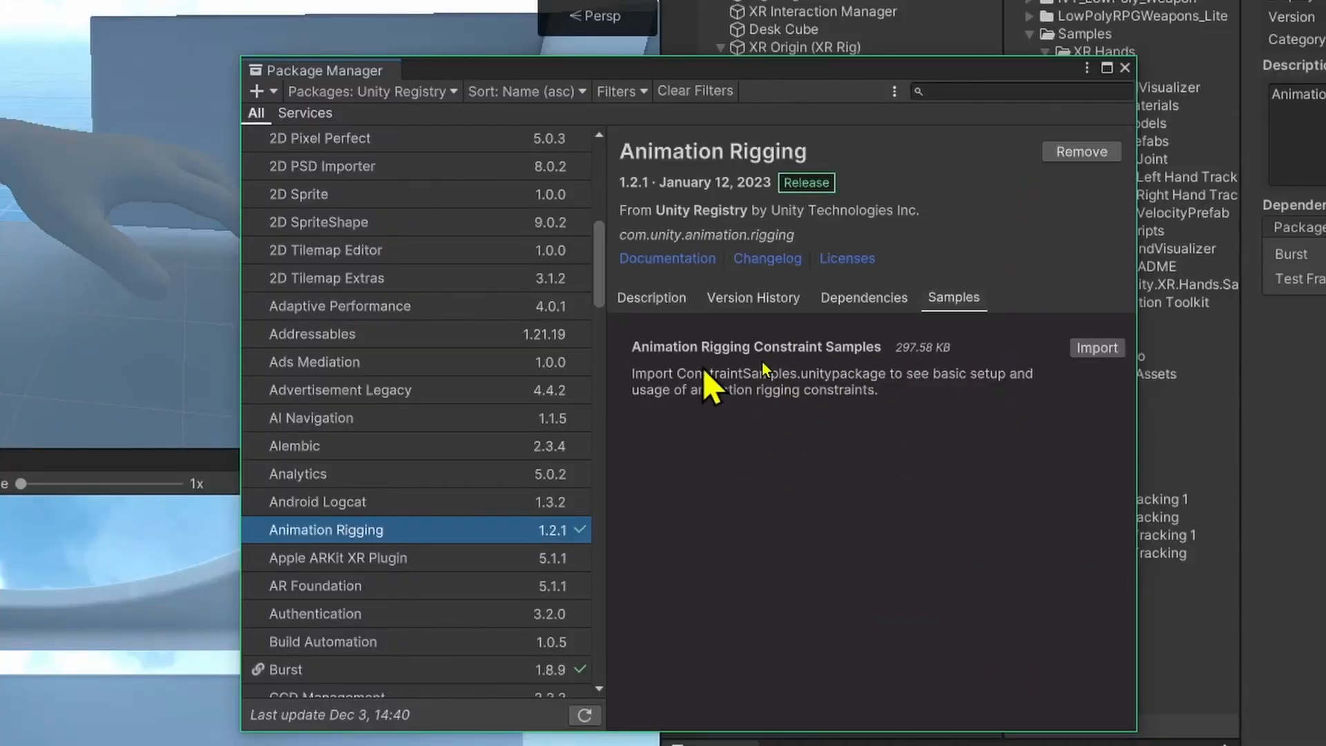
pyautogui.click(1124, 68)
# Rename the Left Hand Tracking object under Left Controller as Left Hand.
pyautogui.click(855, 138)
pyautogui.moveTo(359, 207); pyautogui.dragTo(246, 287, button='right')
pyautogui.click(775, 137)
pyautogui.click(783, 154)
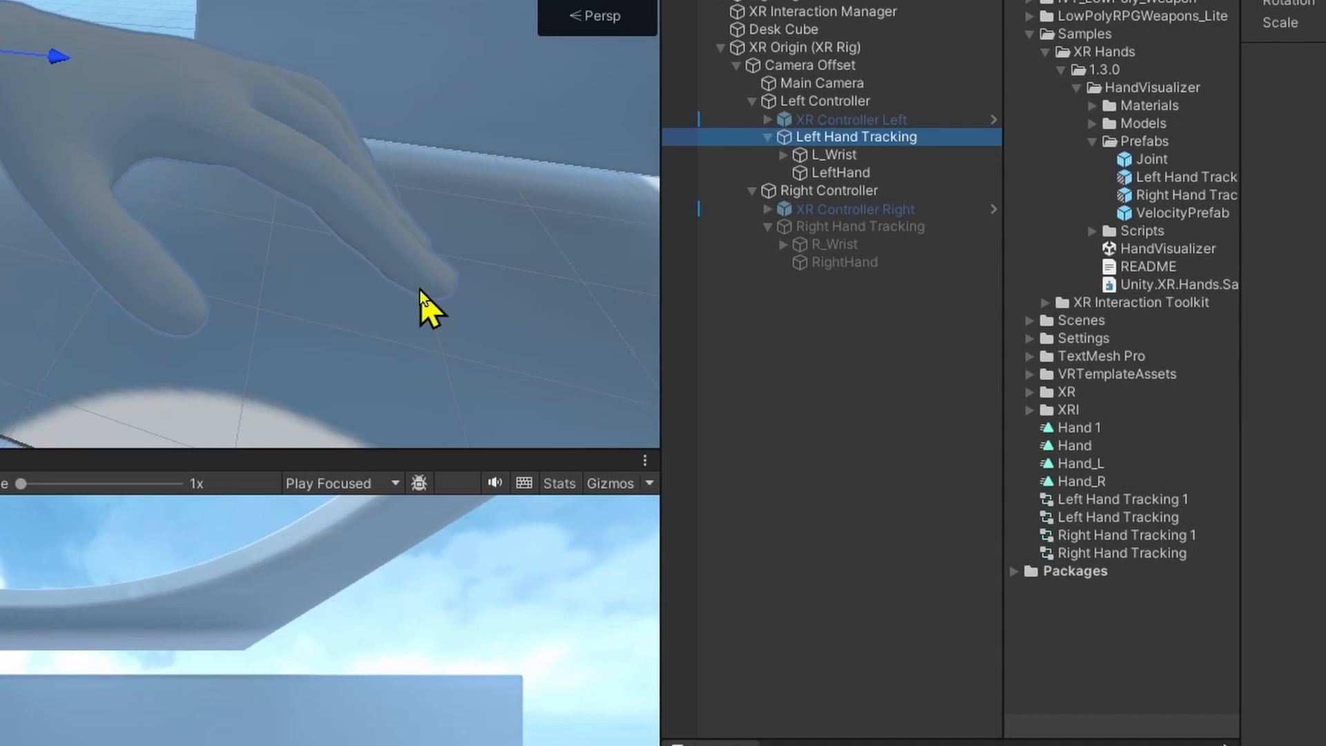
pyautogui.click(1298, 227)
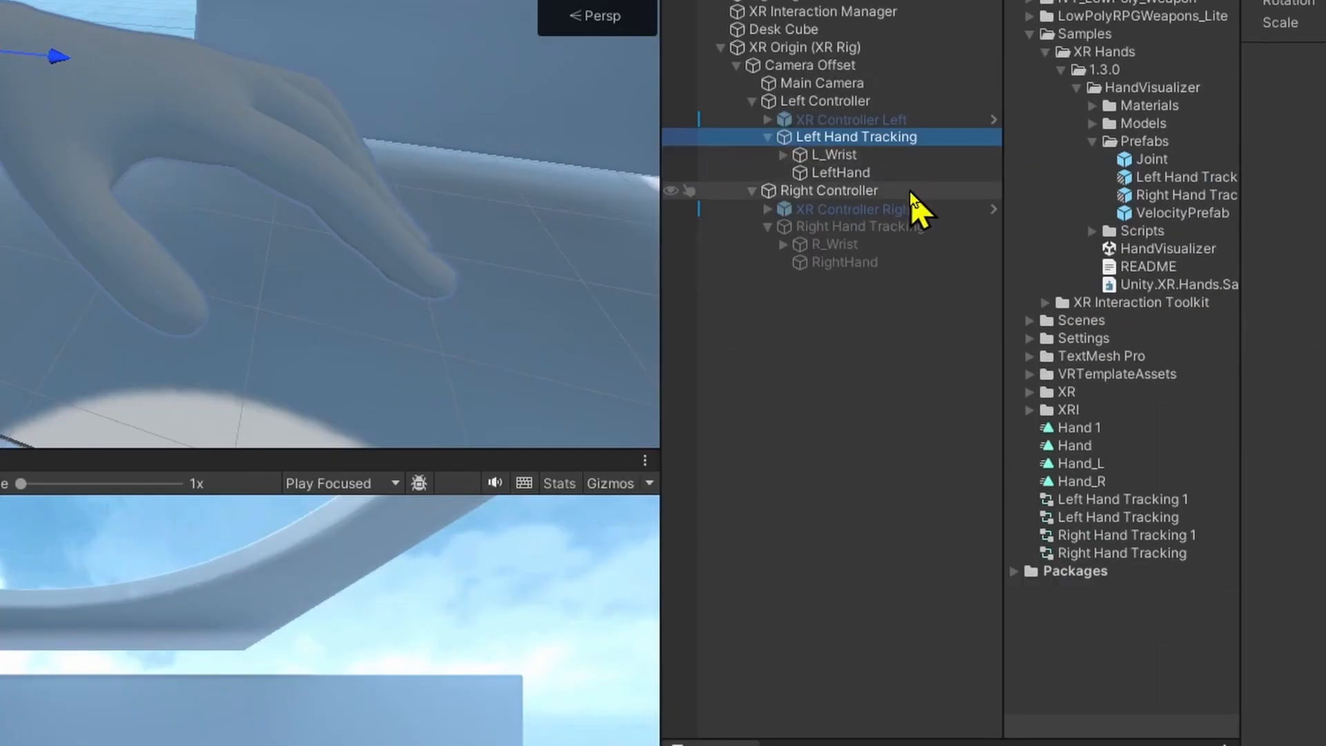
pyautogui.press('F2')
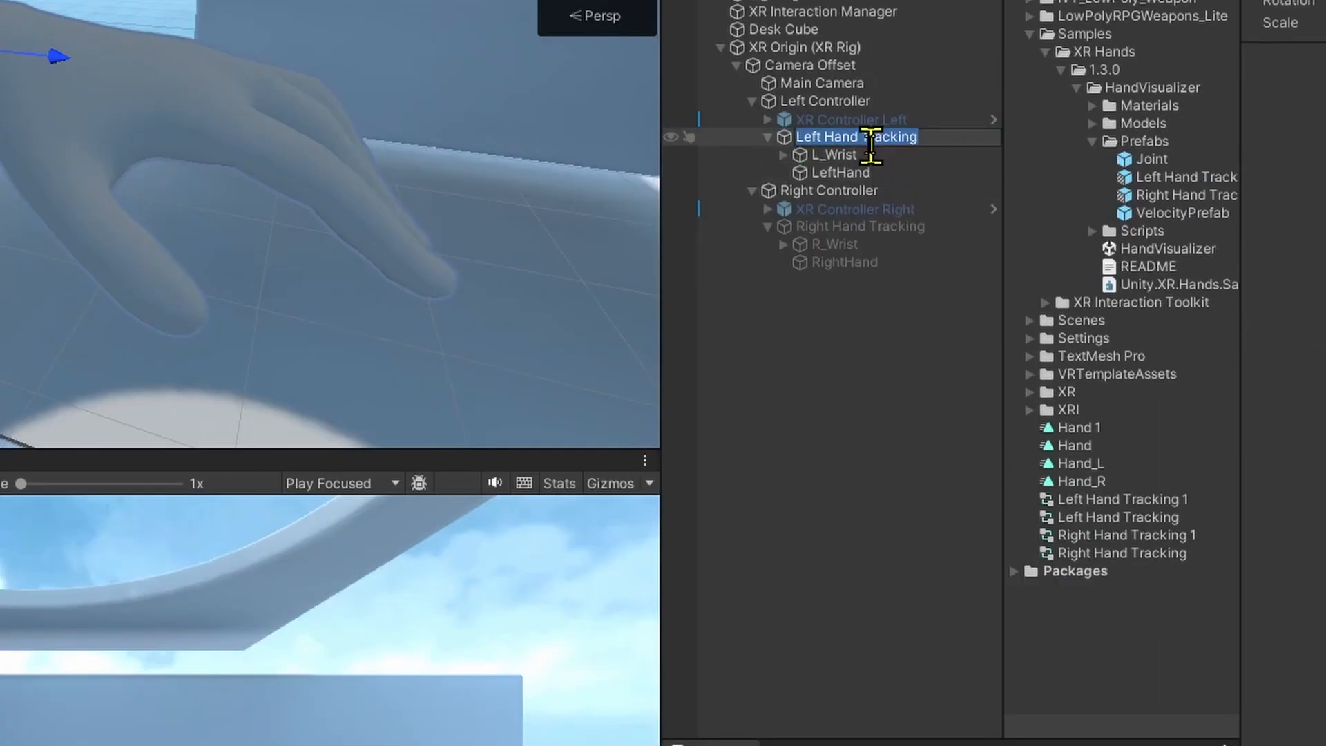
pyautogui.moveTo(862, 137); pyautogui.dragTo(950, 143)
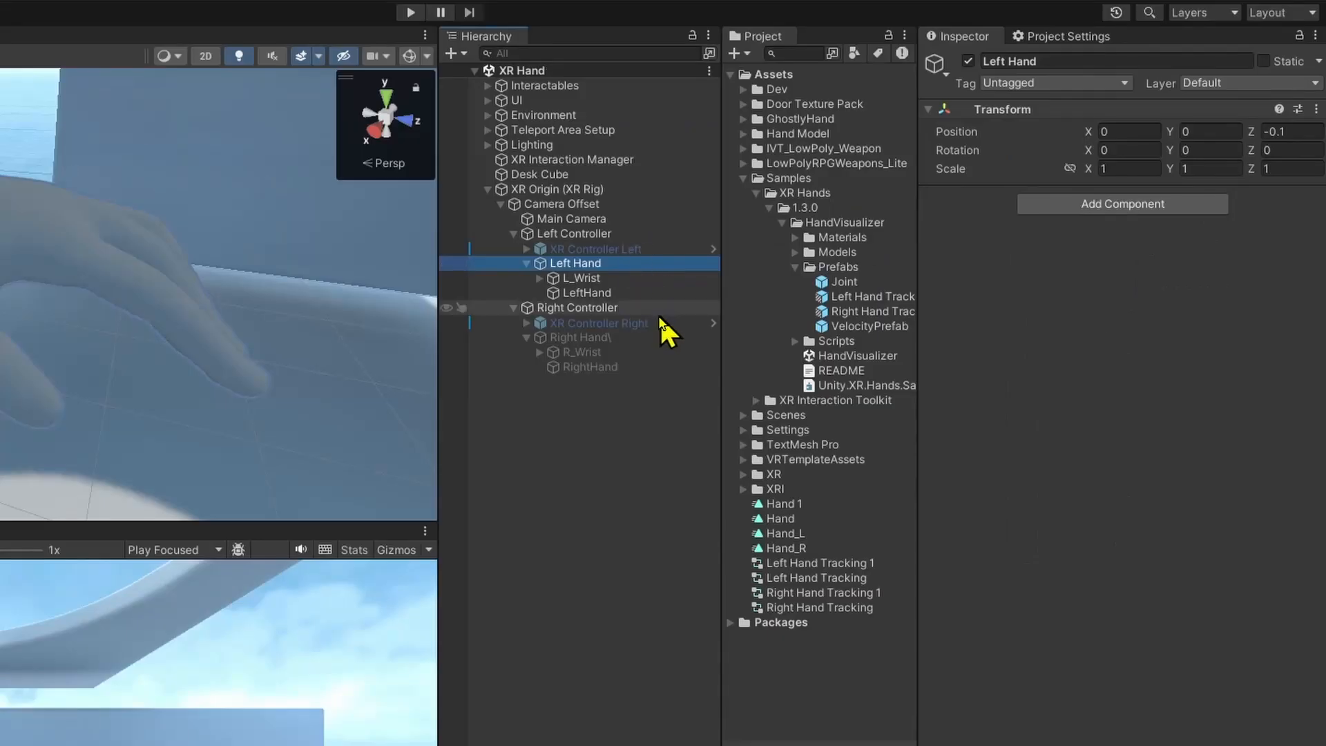
# Add a Bone Renderer component to the Left Hand object and check its Transforms list.
pyautogui.click(1167, 205)
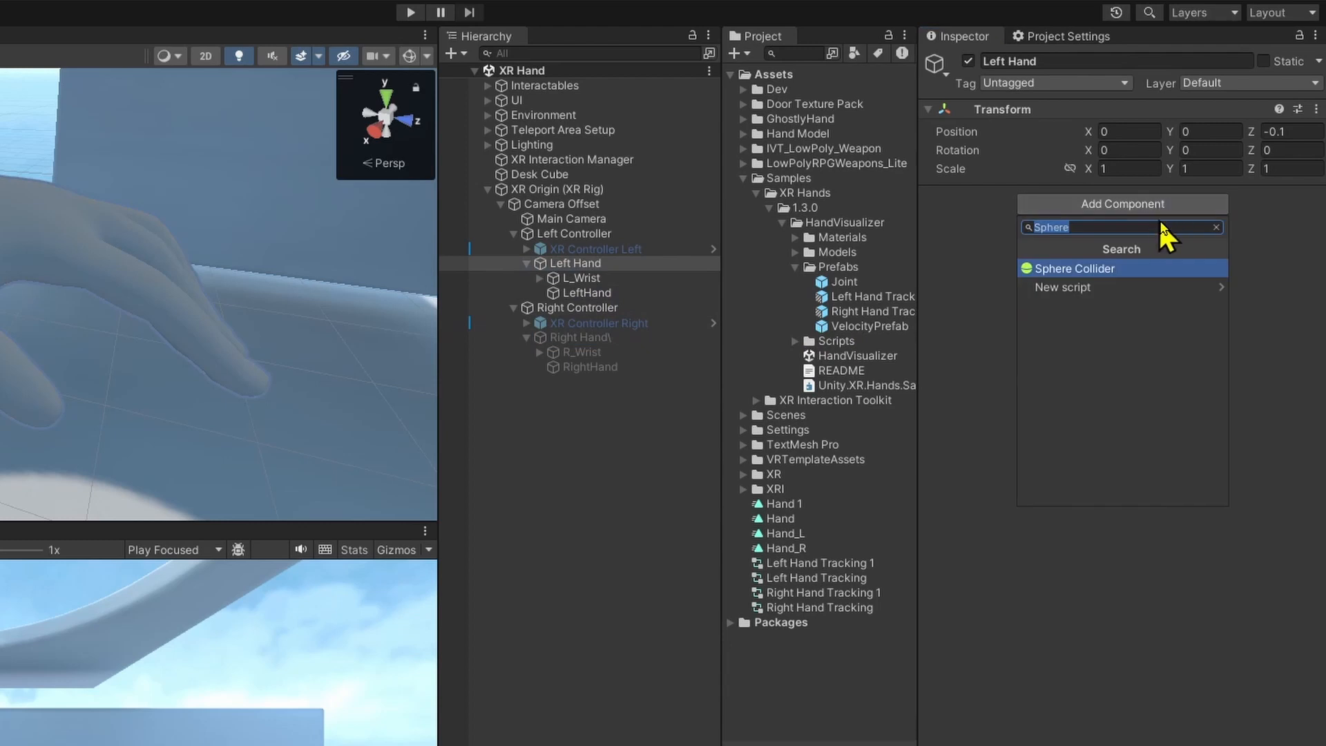
pyautogui.press('BackSpace')
pyautogui.write('Bone Rende')
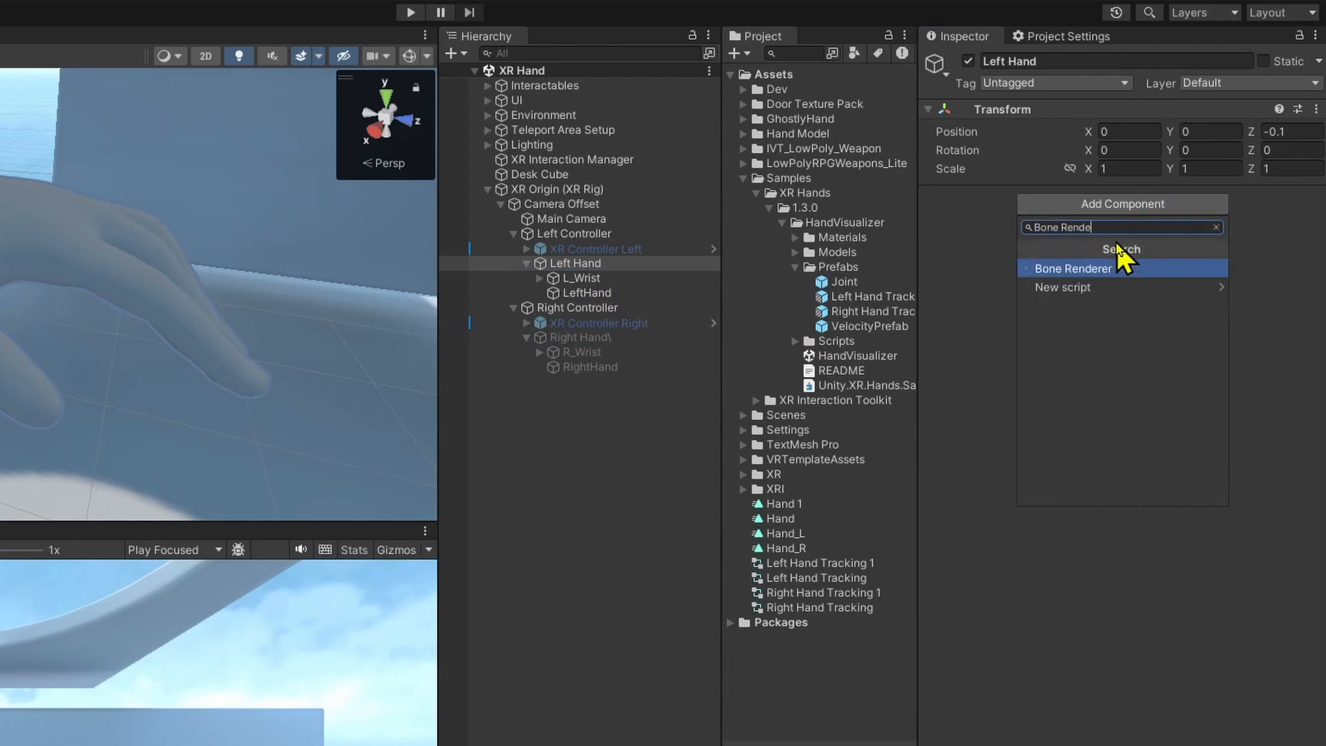
pyautogui.press('Return')
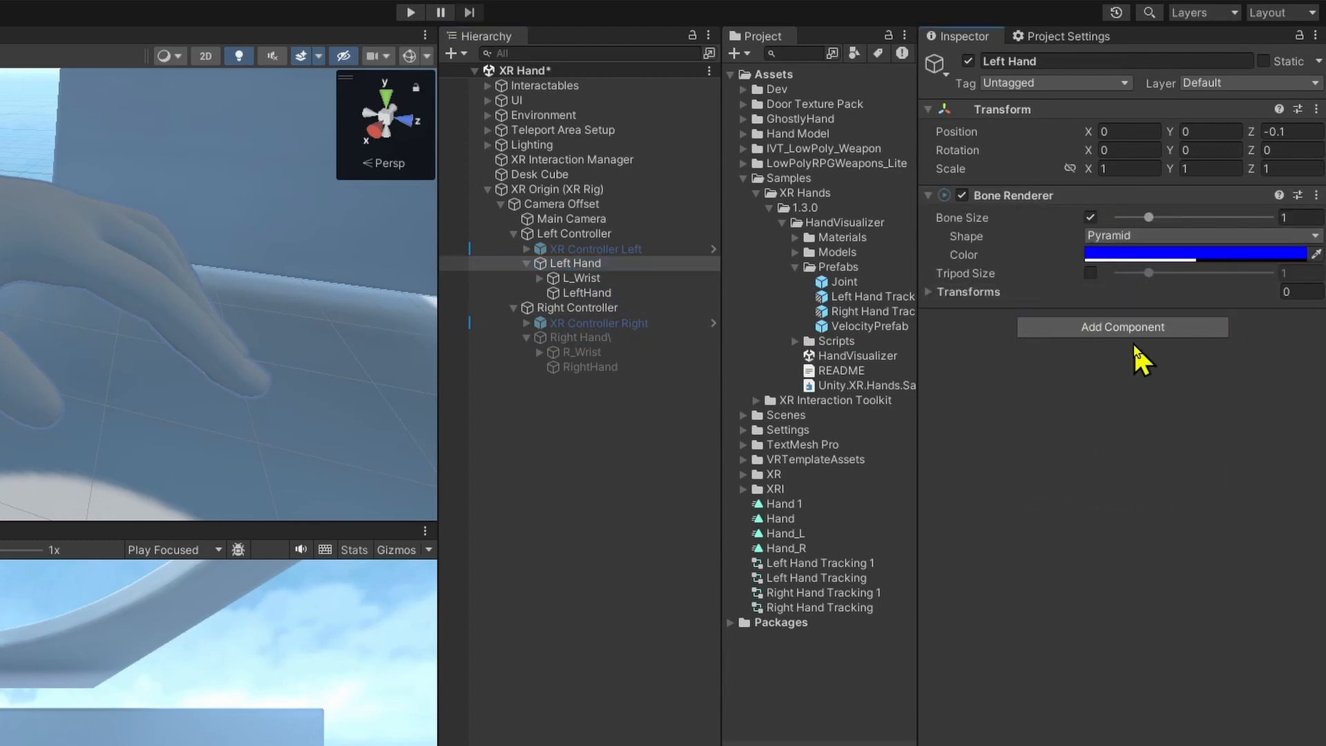
pyautogui.click(1021, 292)
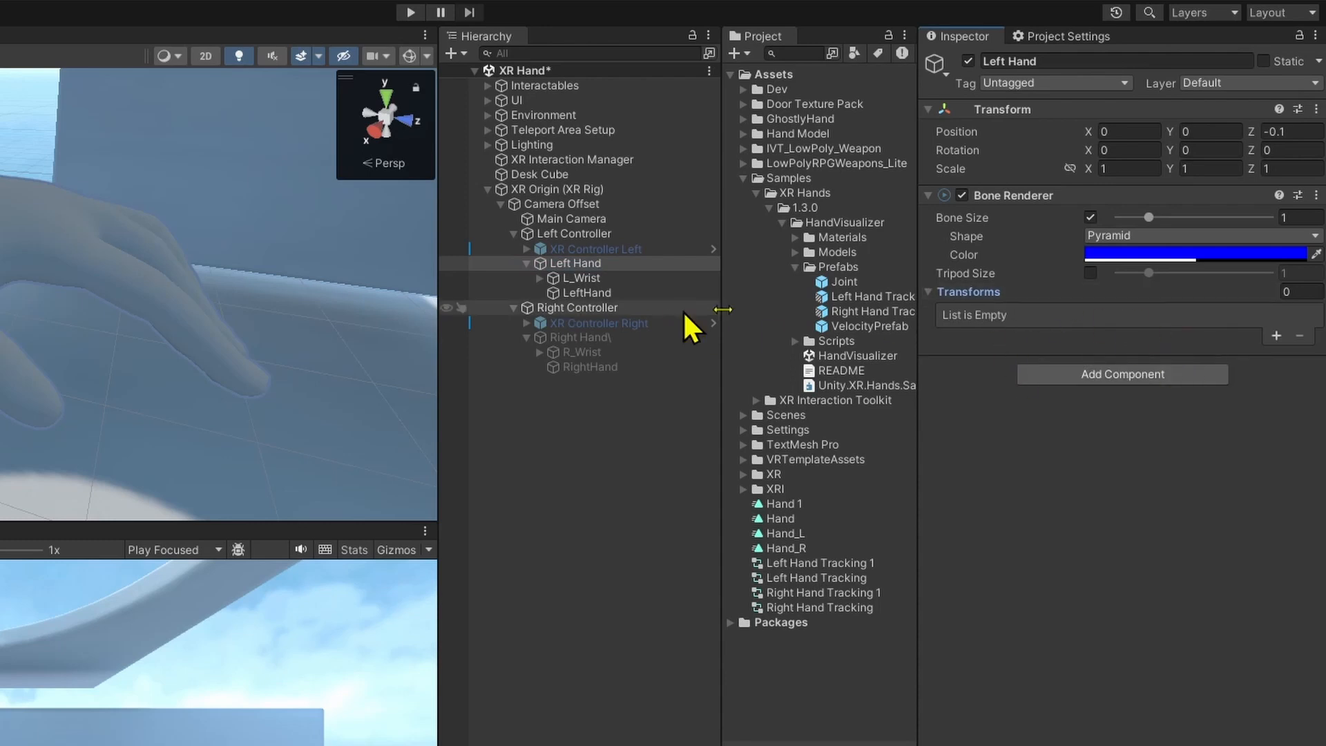
pyautogui.click(1072, 292)
# Run Bone Renderer Setup on the Left Hand to fill in its bone transforms, and collapse the Bone Renderer component.
pyautogui.click(598, 266)
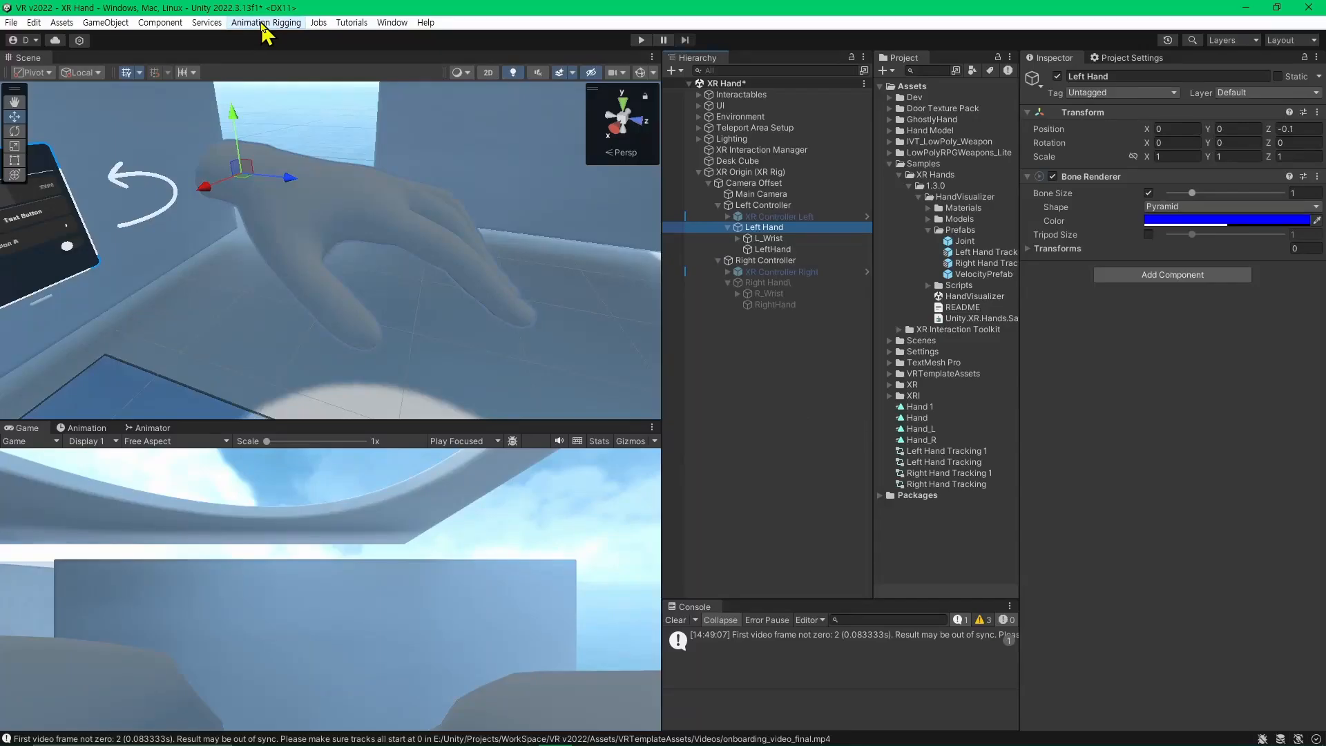
pyautogui.click(266, 23)
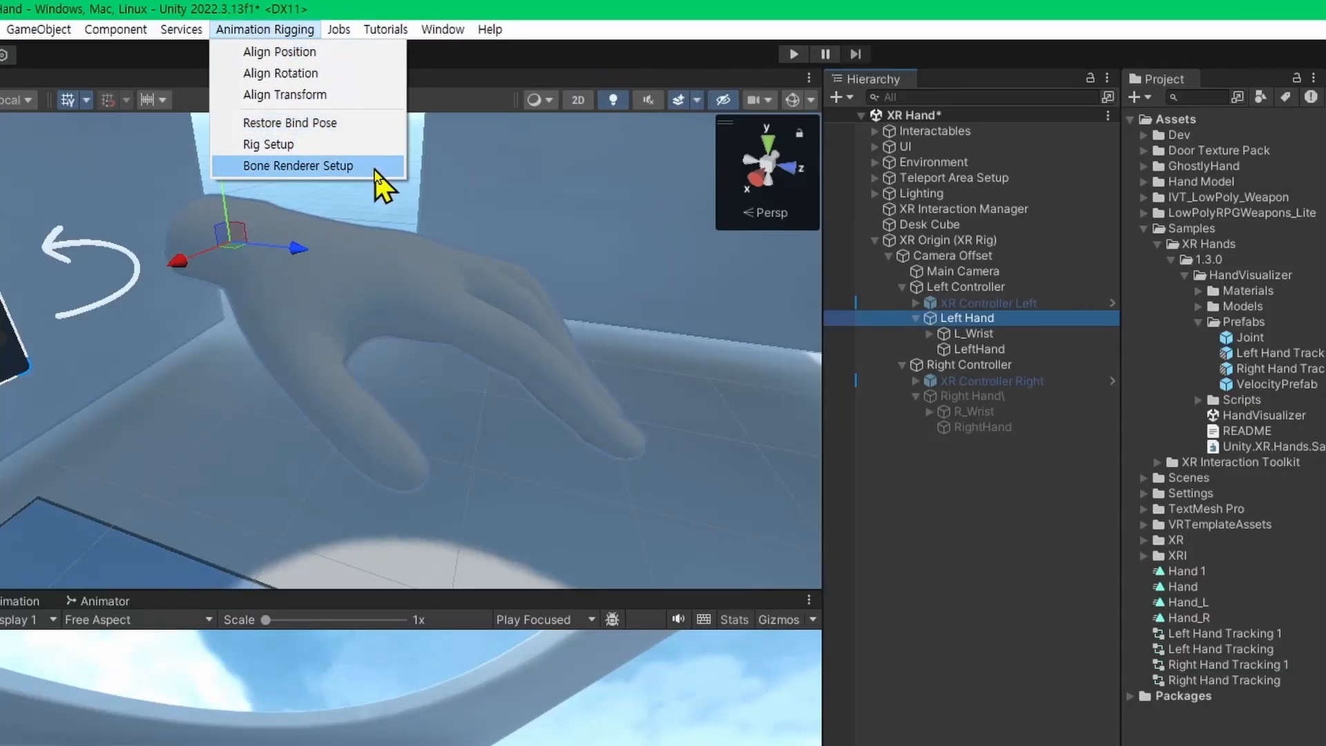
pyautogui.click(376, 169)
pyautogui.click(981, 283)
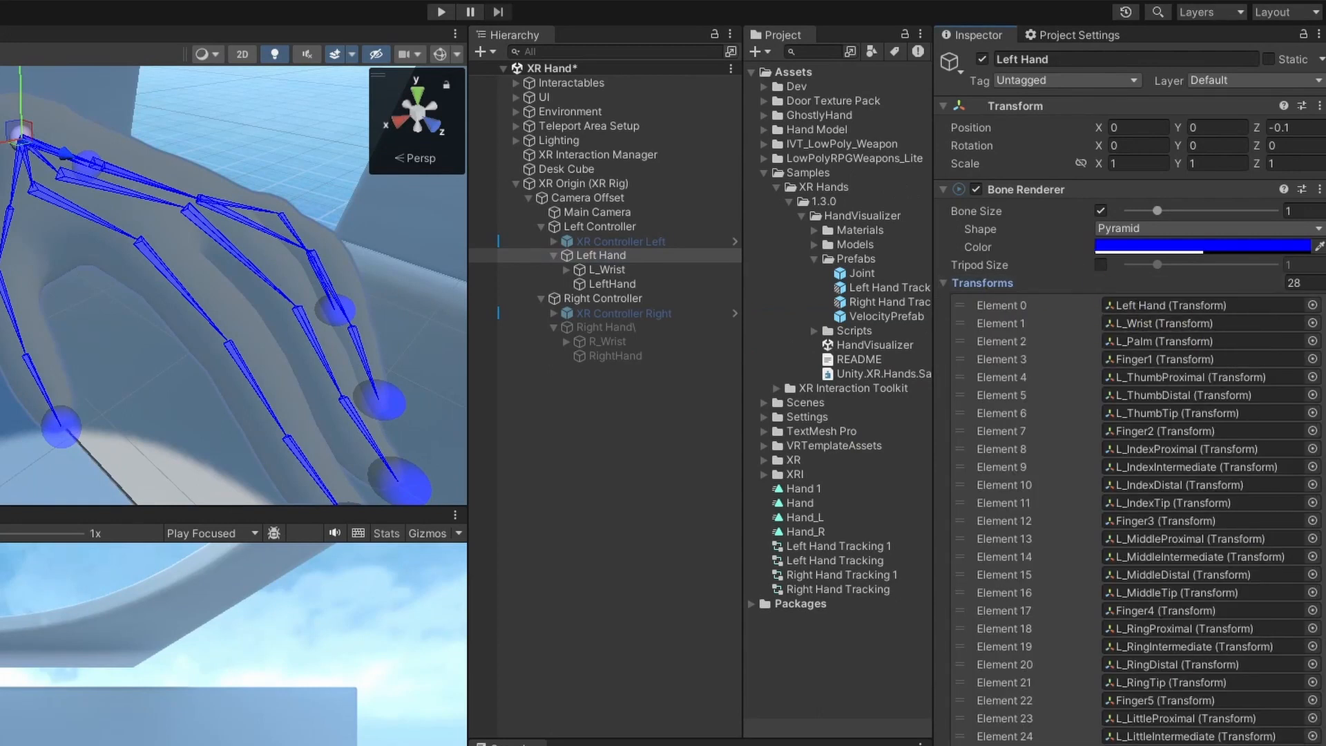
pyautogui.moveTo(203, 374); pyautogui.dragTo(220, 388, button='right')
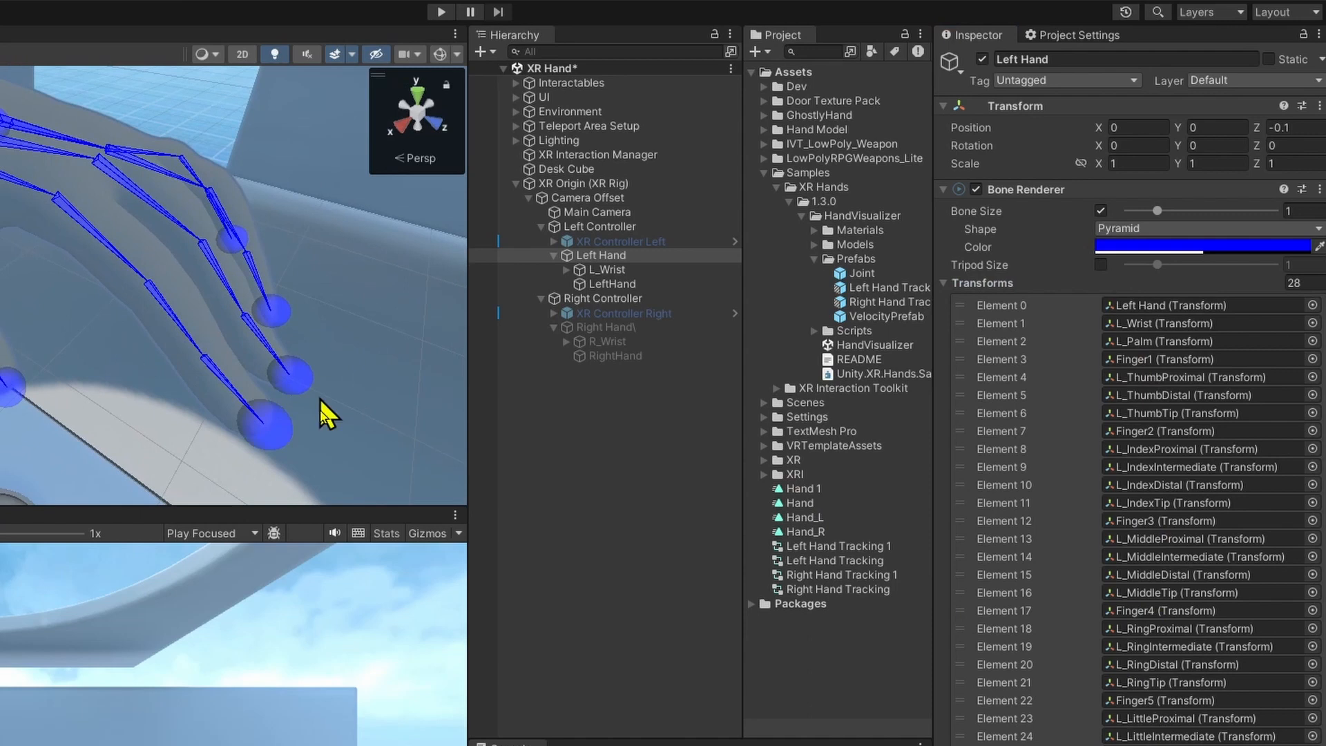
pyautogui.click(1026, 190)
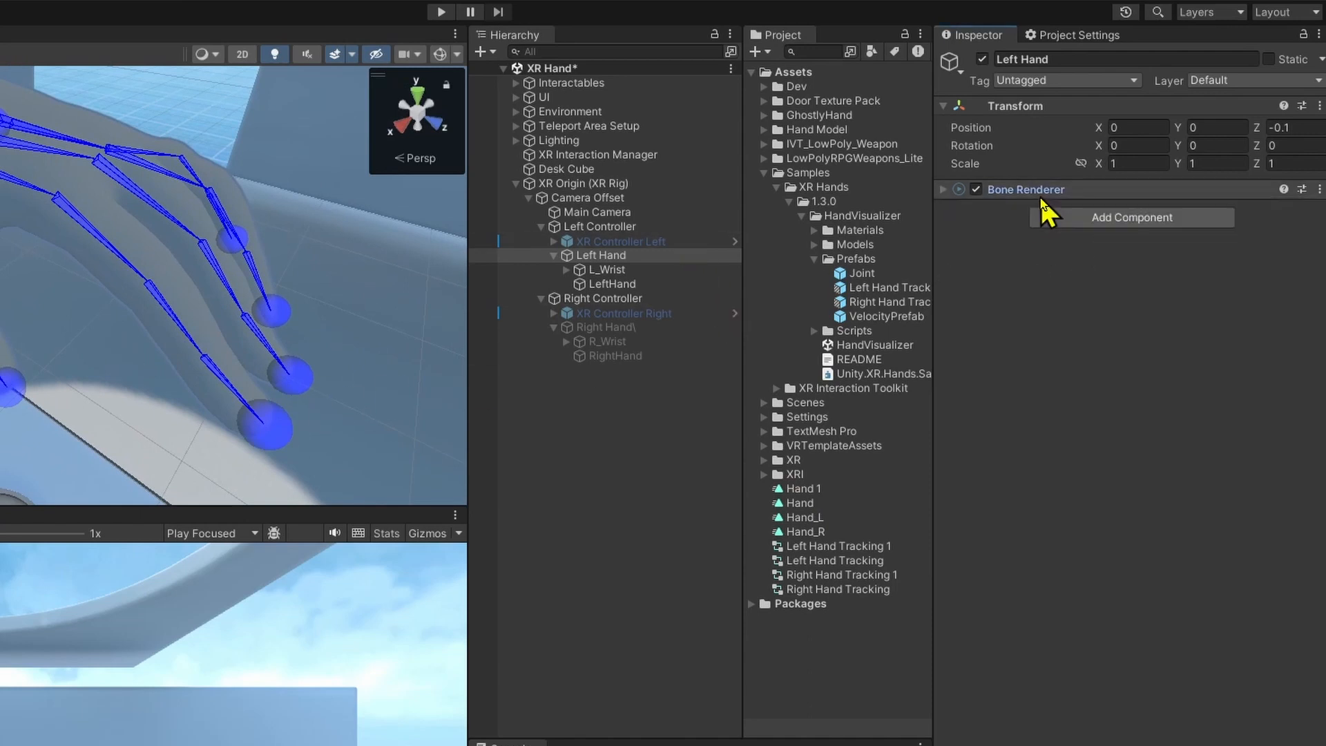
pyautogui.click(1105, 194)
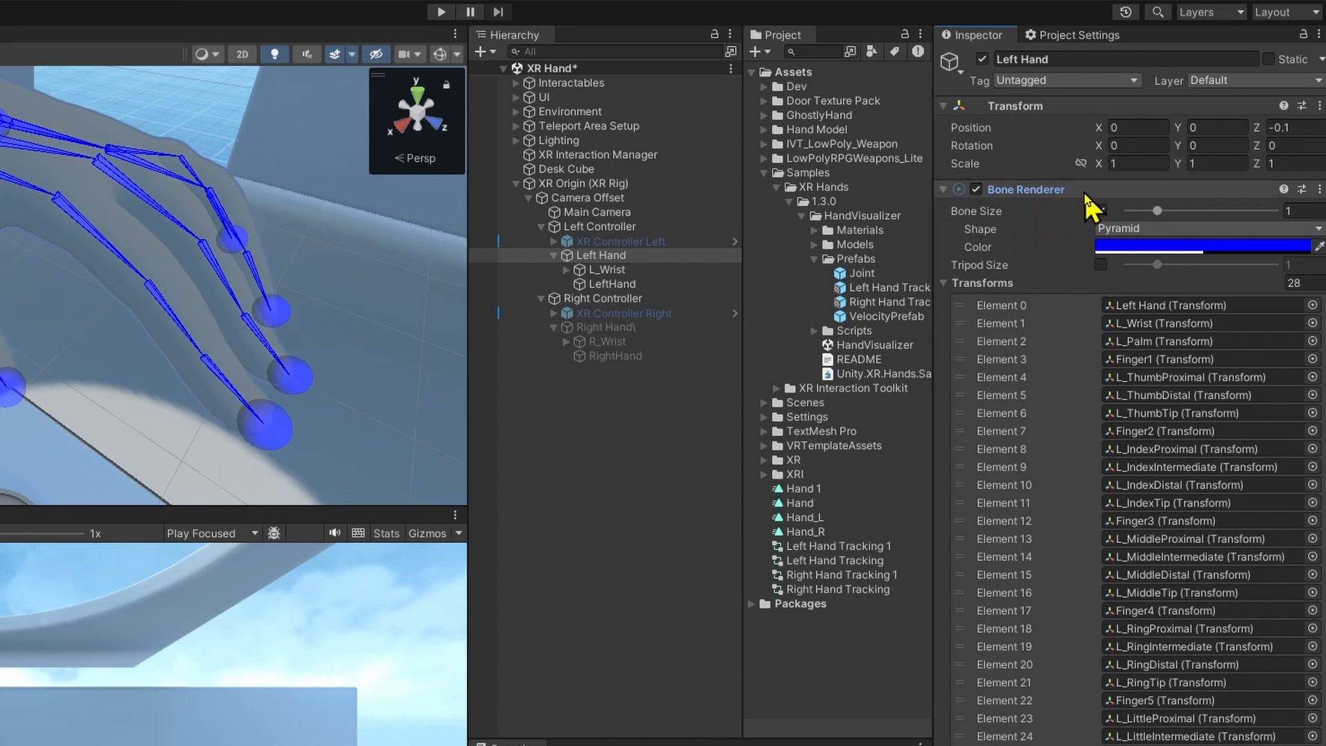
pyautogui.click(1069, 191)
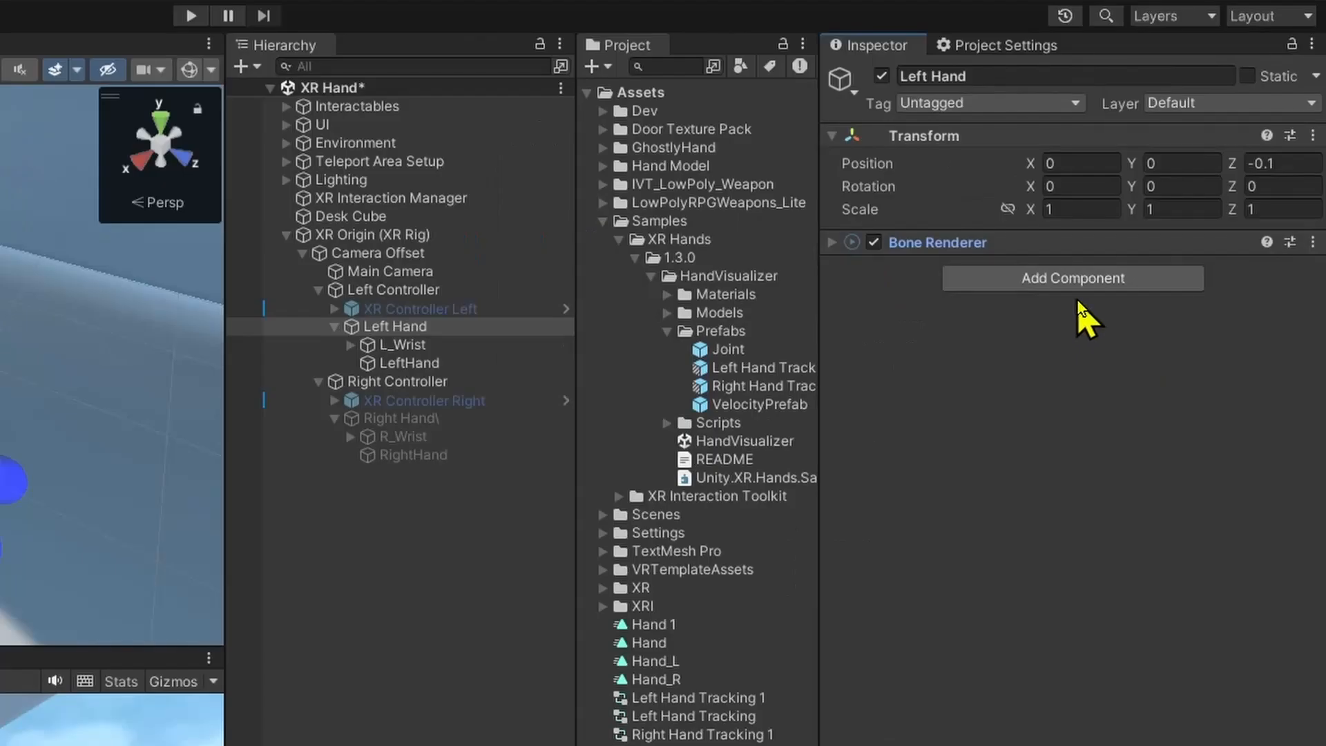
# Add a Rig Builder component to the Left Hand object.
pyautogui.click(1141, 220)
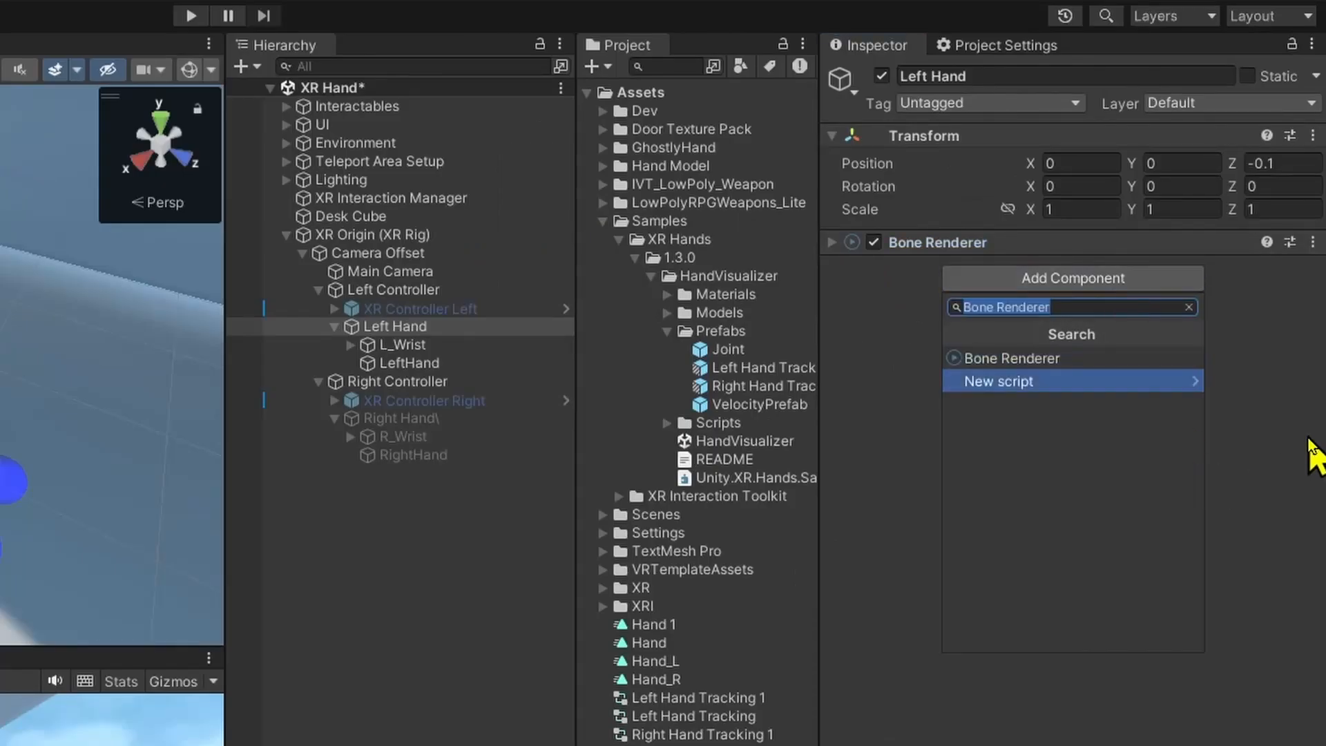
pyautogui.write('Rig Builder')
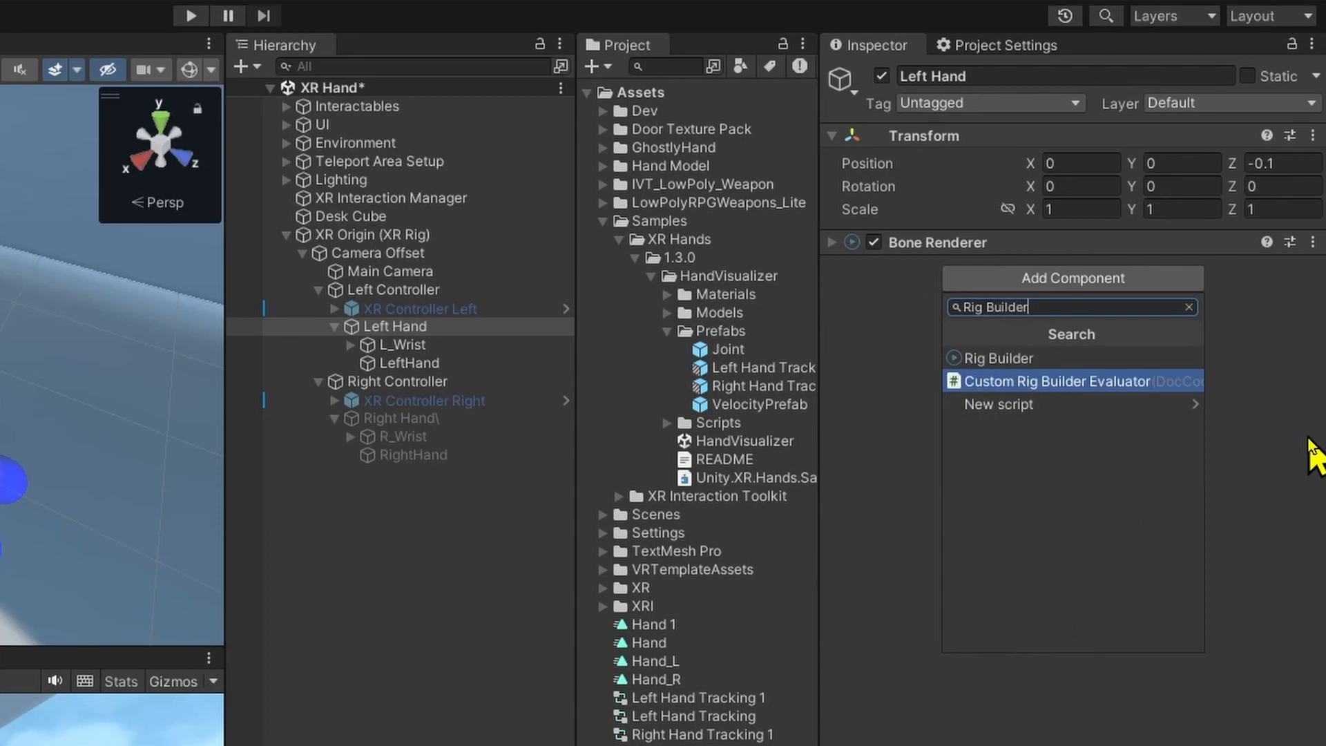
pyautogui.press('Up')
pyautogui.press('Return')
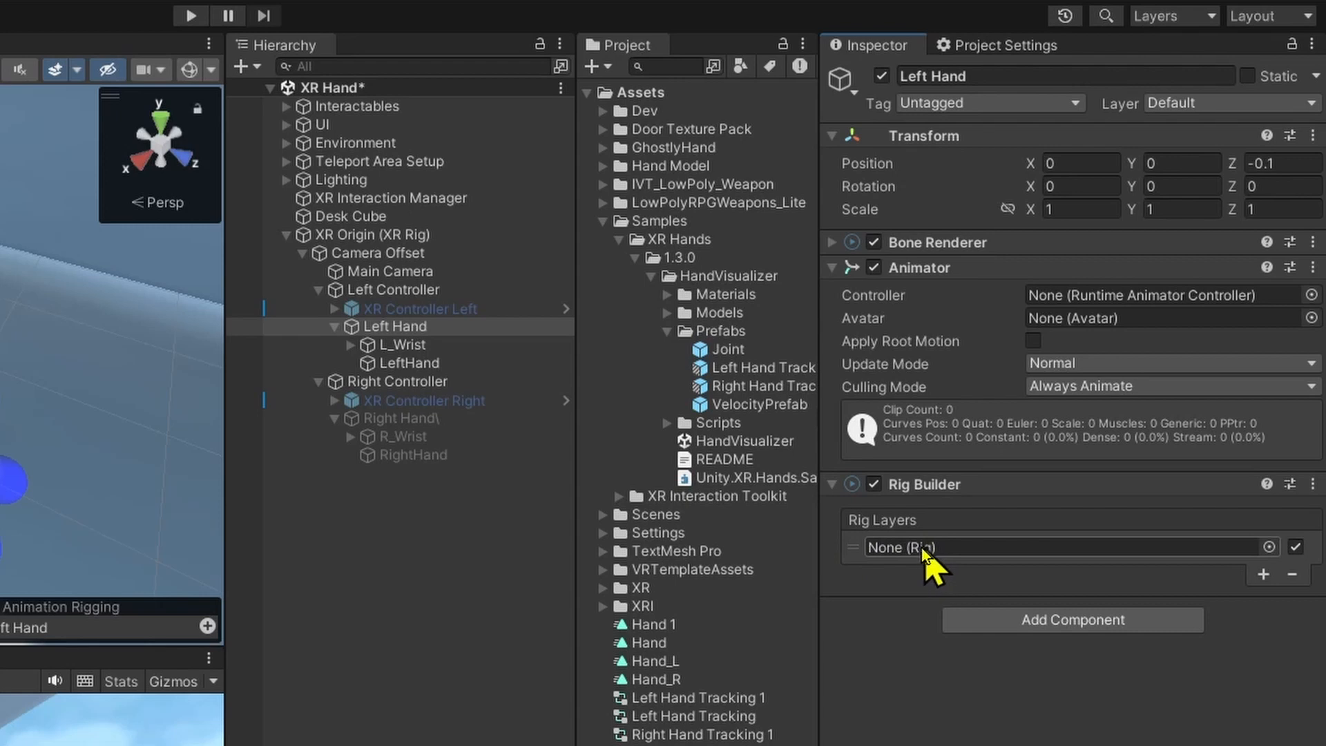
# Create an empty child object named Rig under Left Hand and save the scene.
pyautogui.click(373, 326)
pyautogui.rightClick(386, 333)
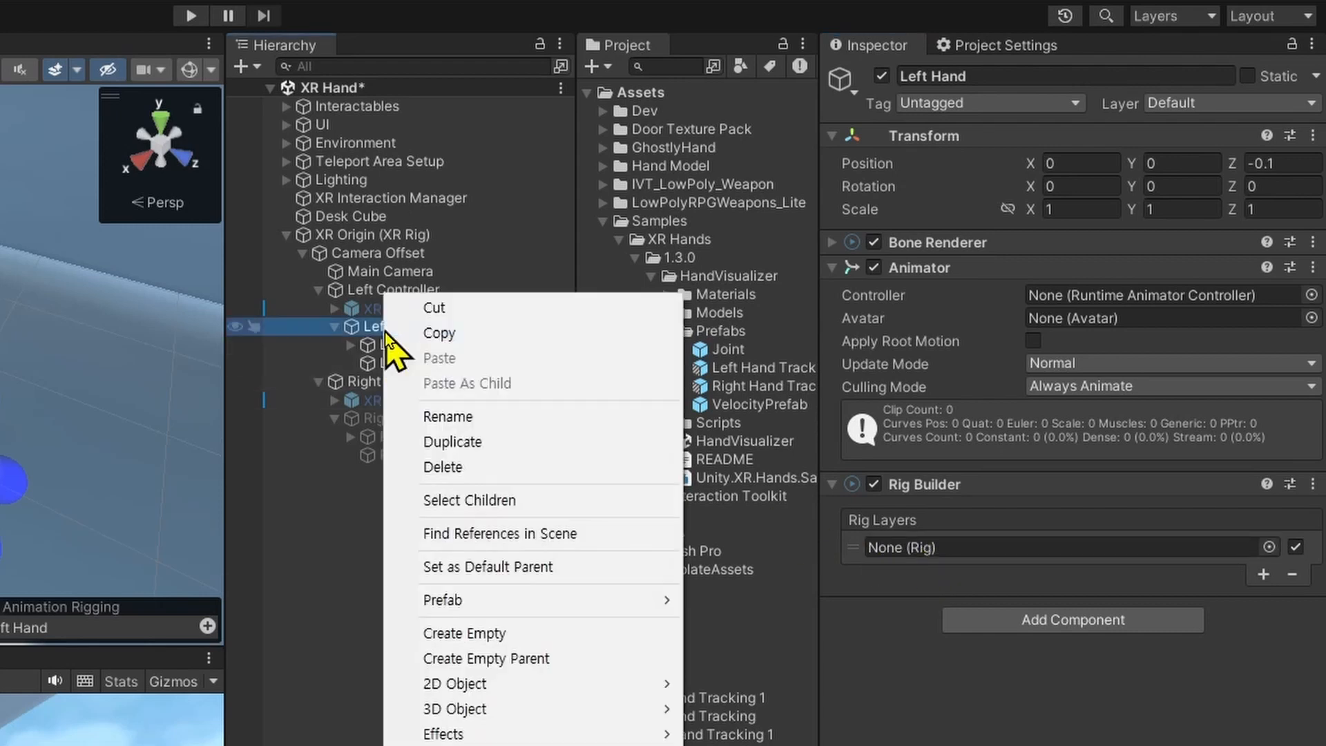
pyautogui.click(583, 634)
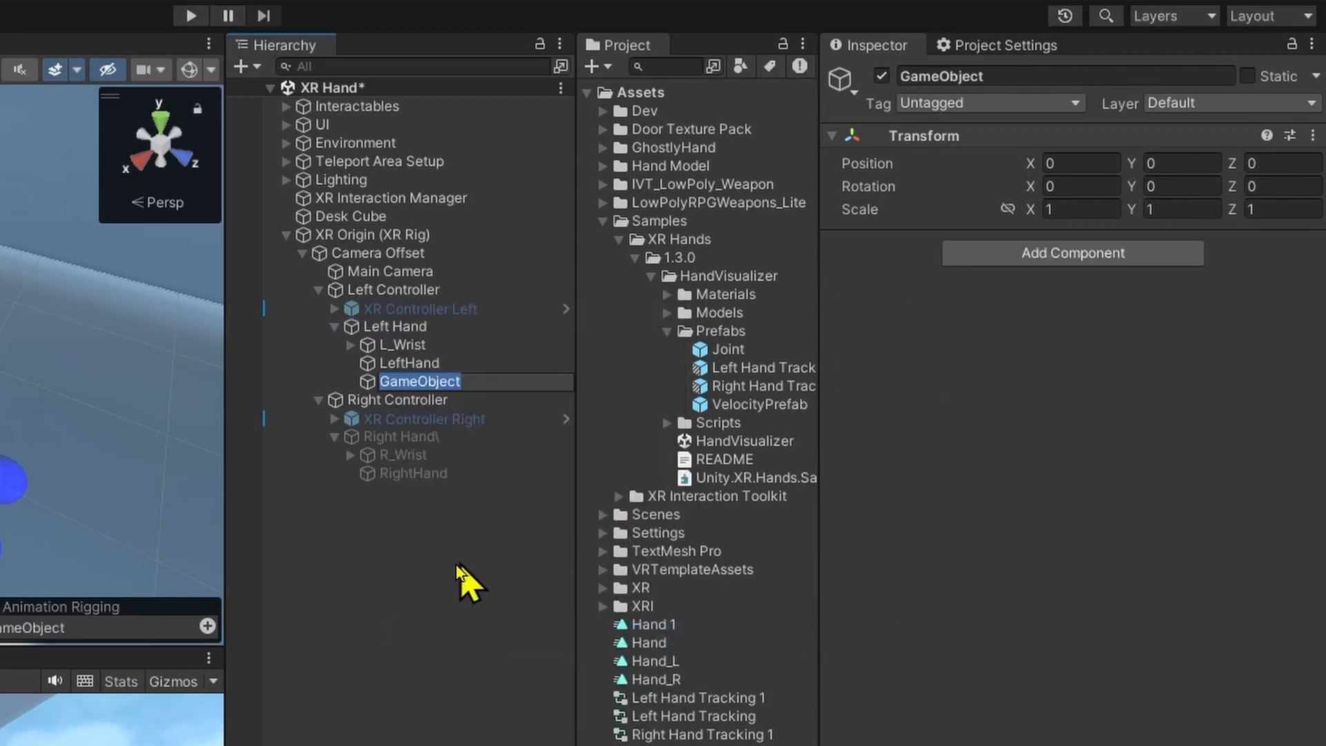
pyautogui.click(459, 381)
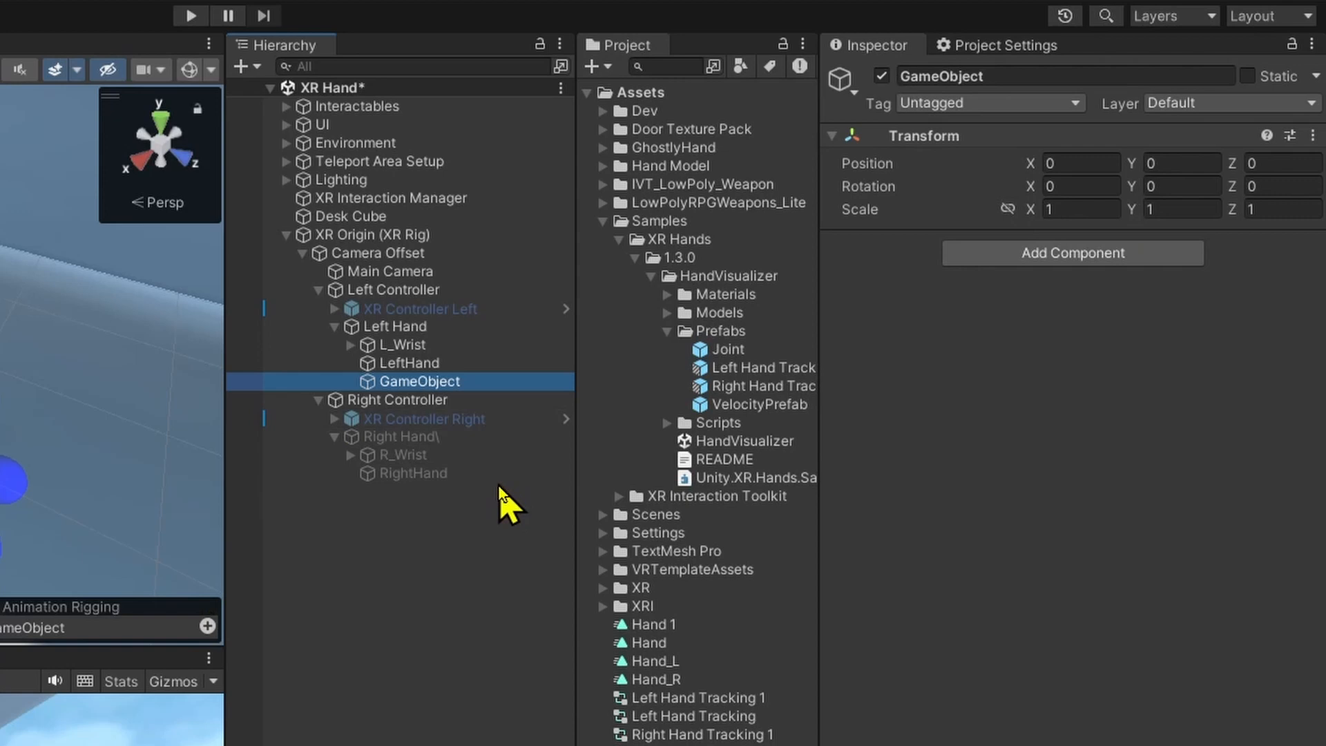
pyautogui.press('F2')
pyautogui.write('Rig')
pyautogui.press('Return')
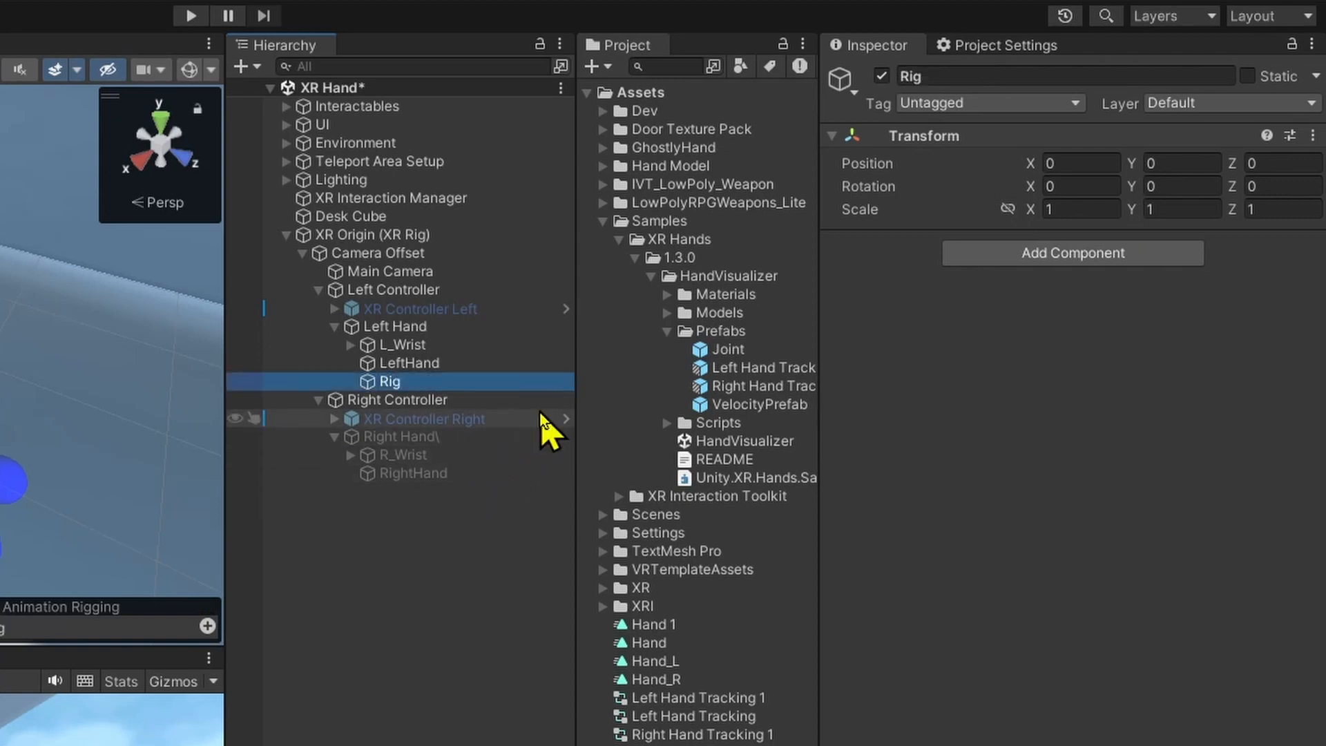
pyautogui.hotkey('ctrl', 's')
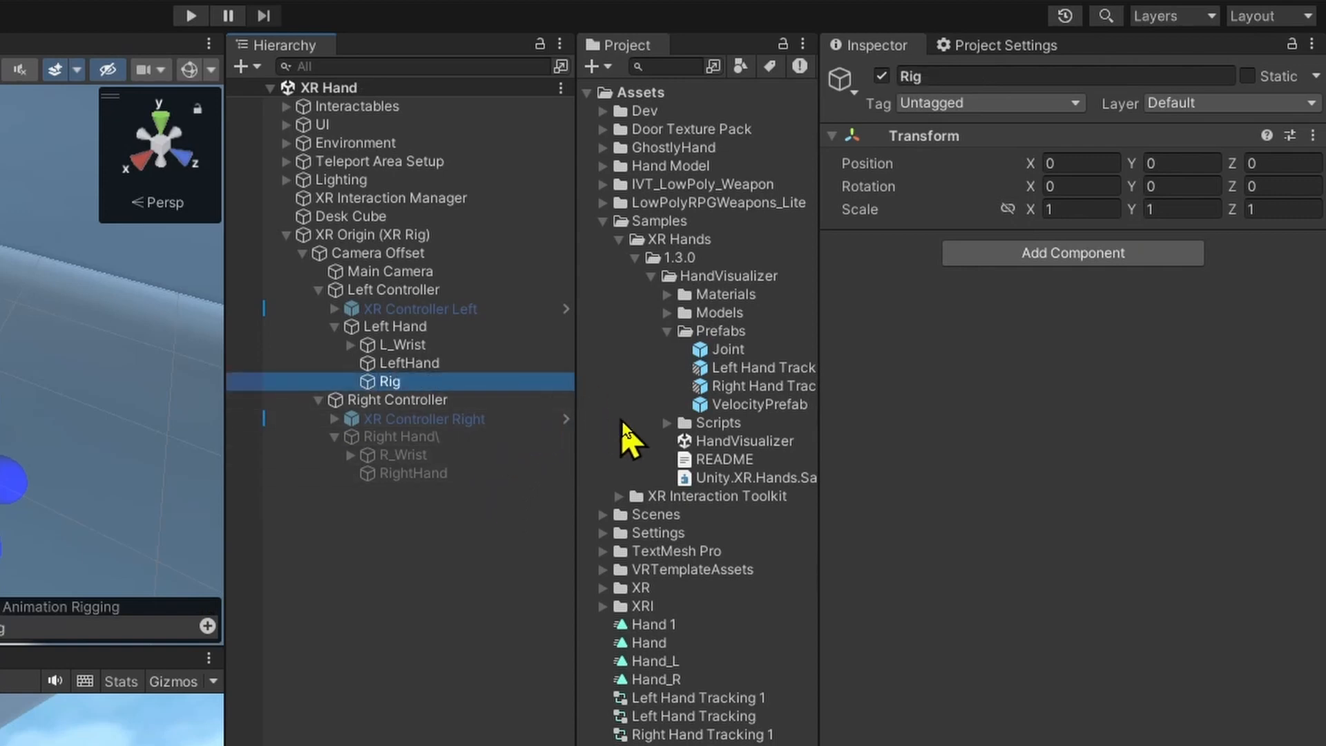
# Add a Rig component to the Rig object and assign it to the empty rig layer of the Left Hand's Rig Builder.
pyautogui.click(1082, 262)
pyautogui.click(1189, 282)
pyautogui.write('Rgi')
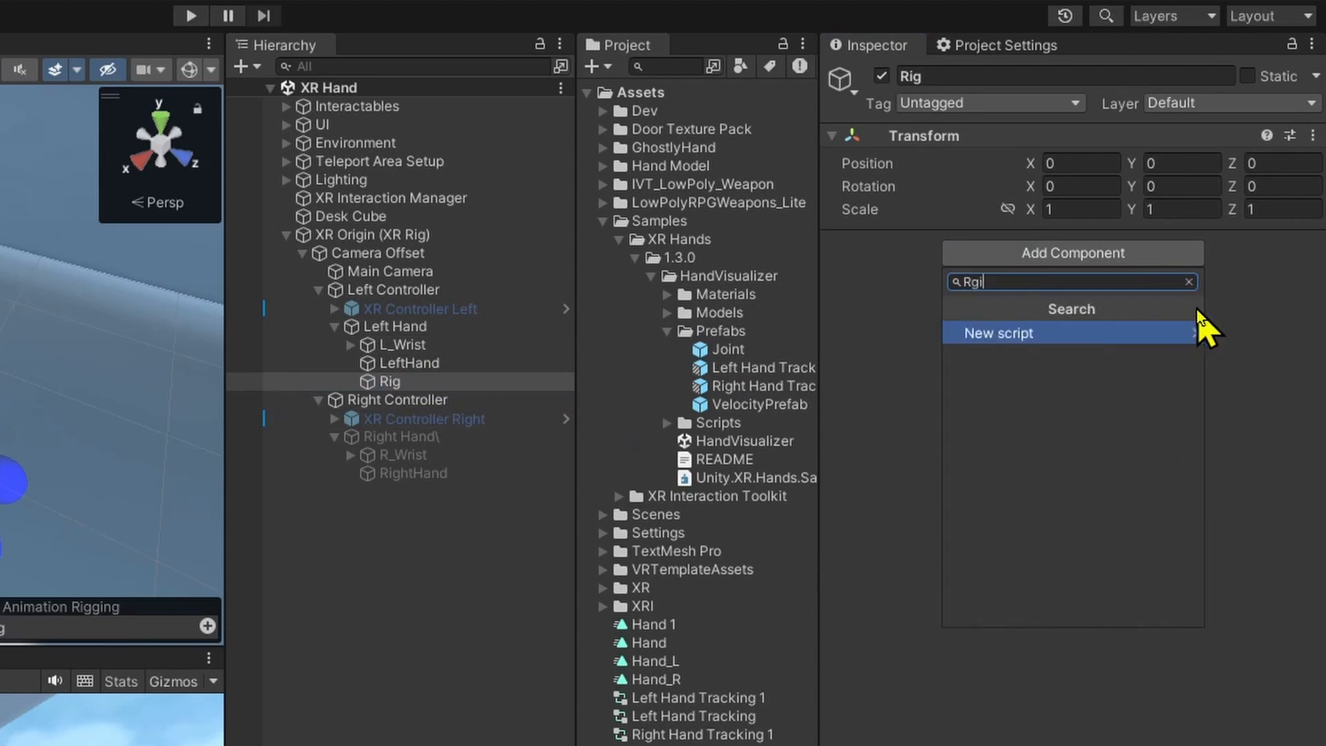
pyautogui.press('BackSpace')
pyautogui.press('BackSpace')
pyautogui.write('ig')
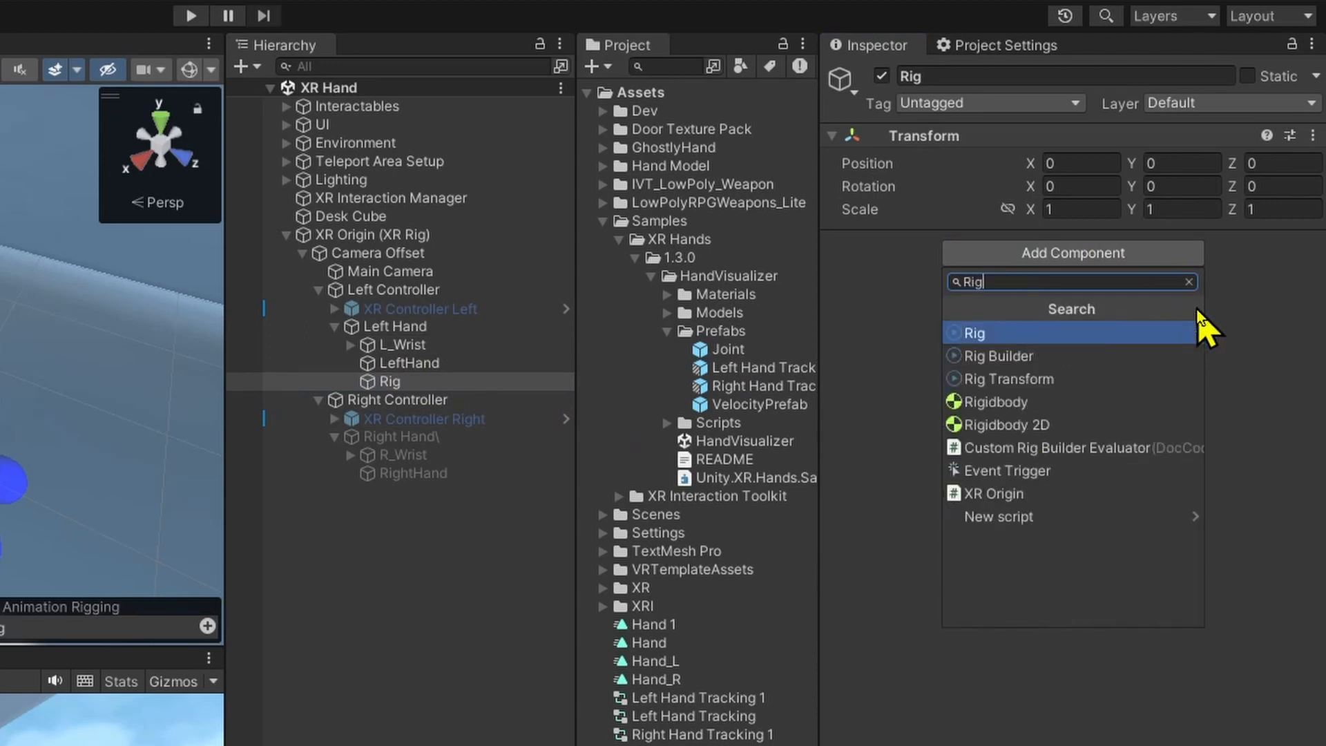
pyautogui.click(1143, 334)
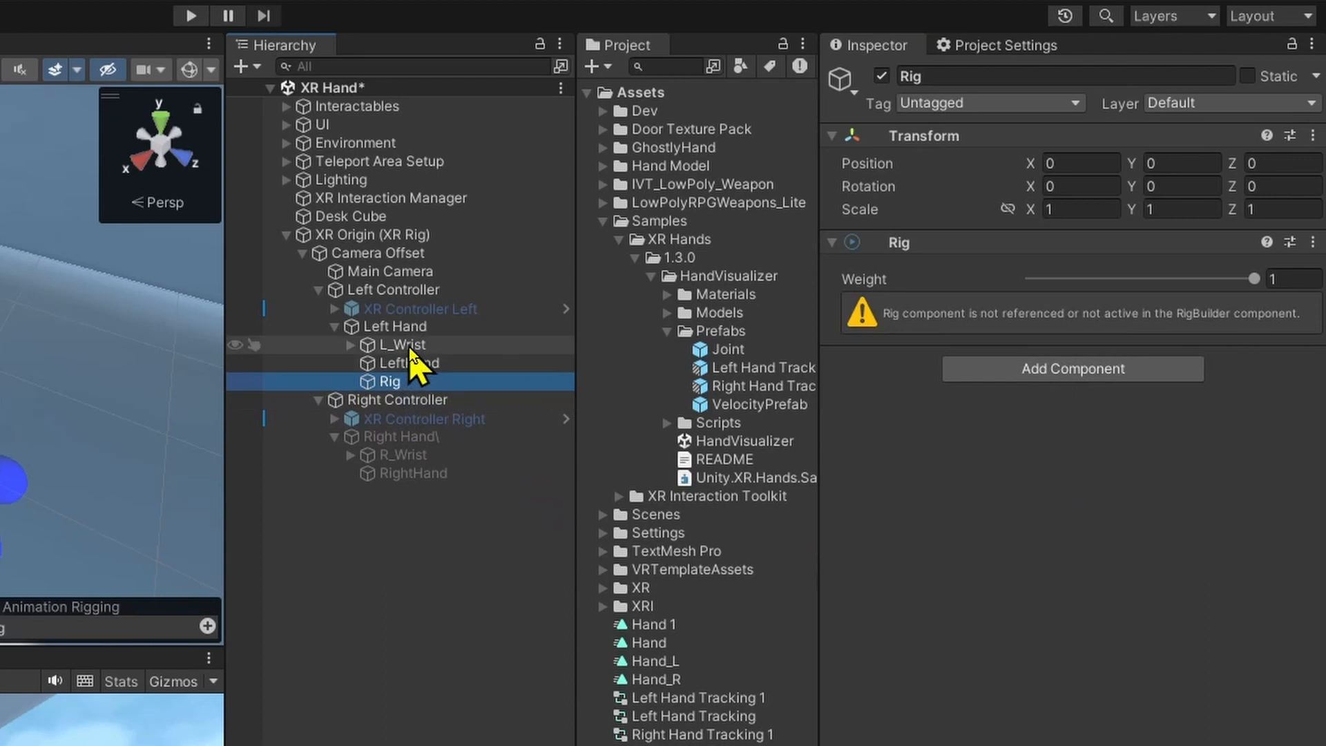
pyautogui.click(442, 329)
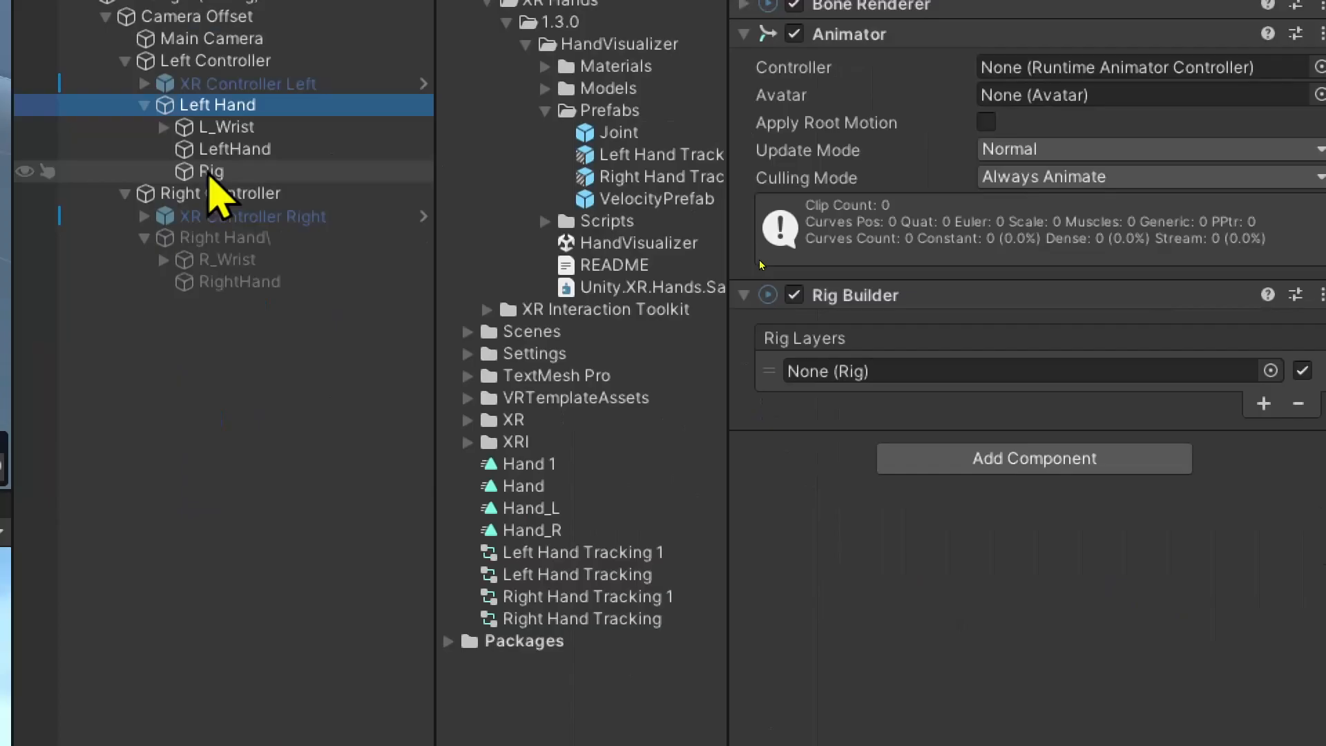
pyautogui.moveTo(209, 177); pyautogui.dragTo(1057, 376)
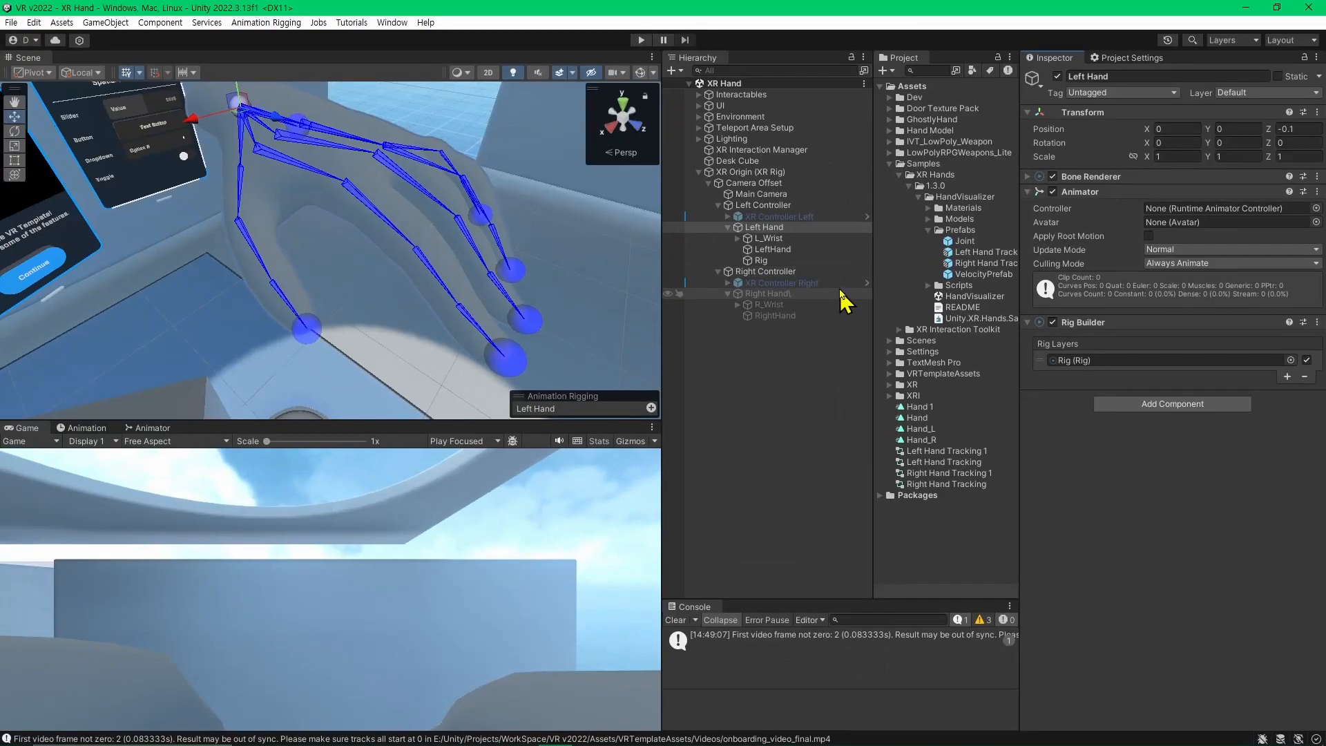
# Create an empty child object named Finger1 under the Left Hand's Rig object.
pyautogui.click(760, 259)
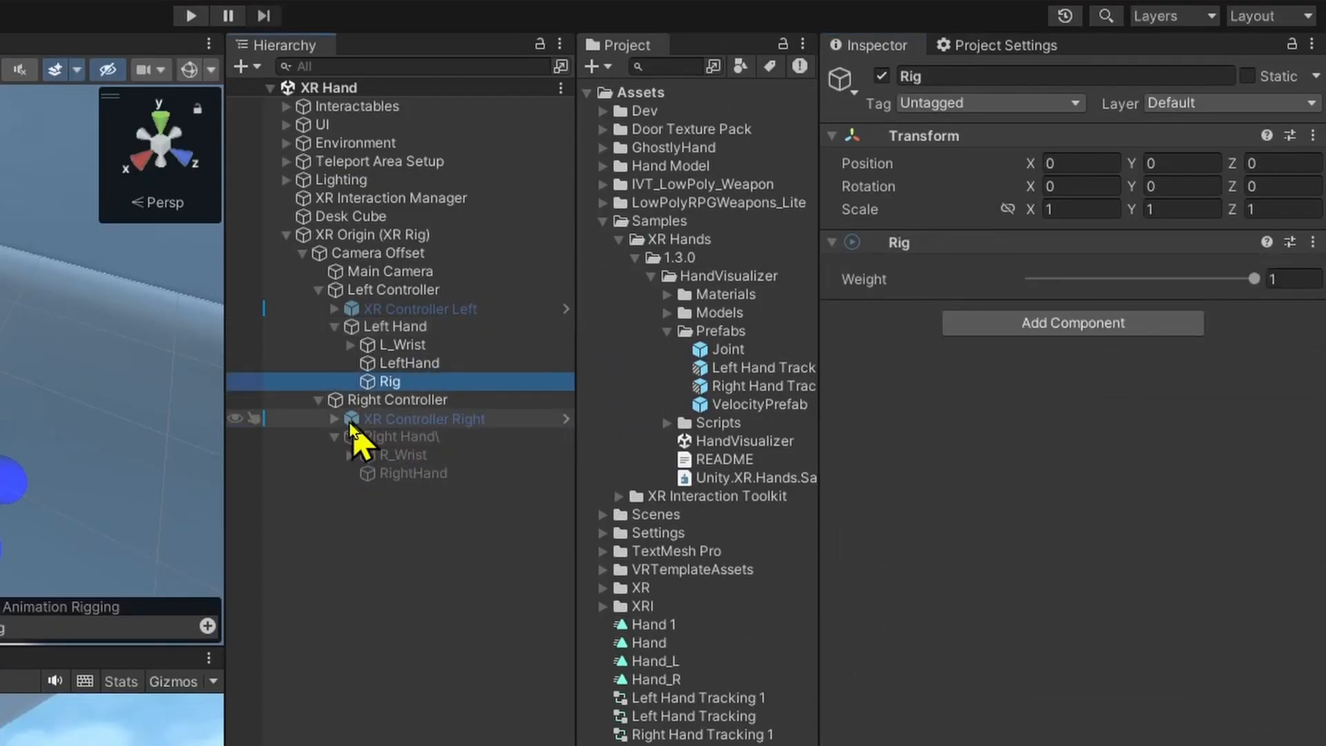
pyautogui.rightClick(399, 391)
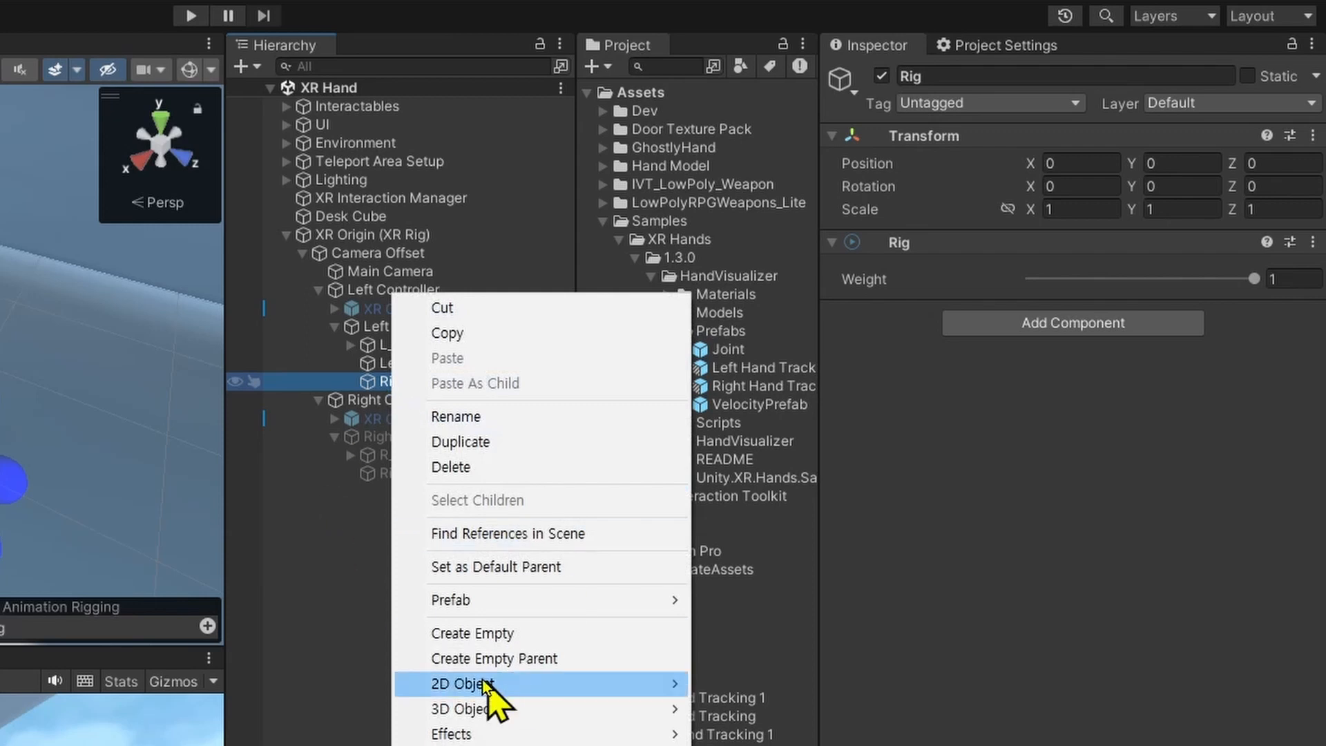
pyautogui.click(385, 621)
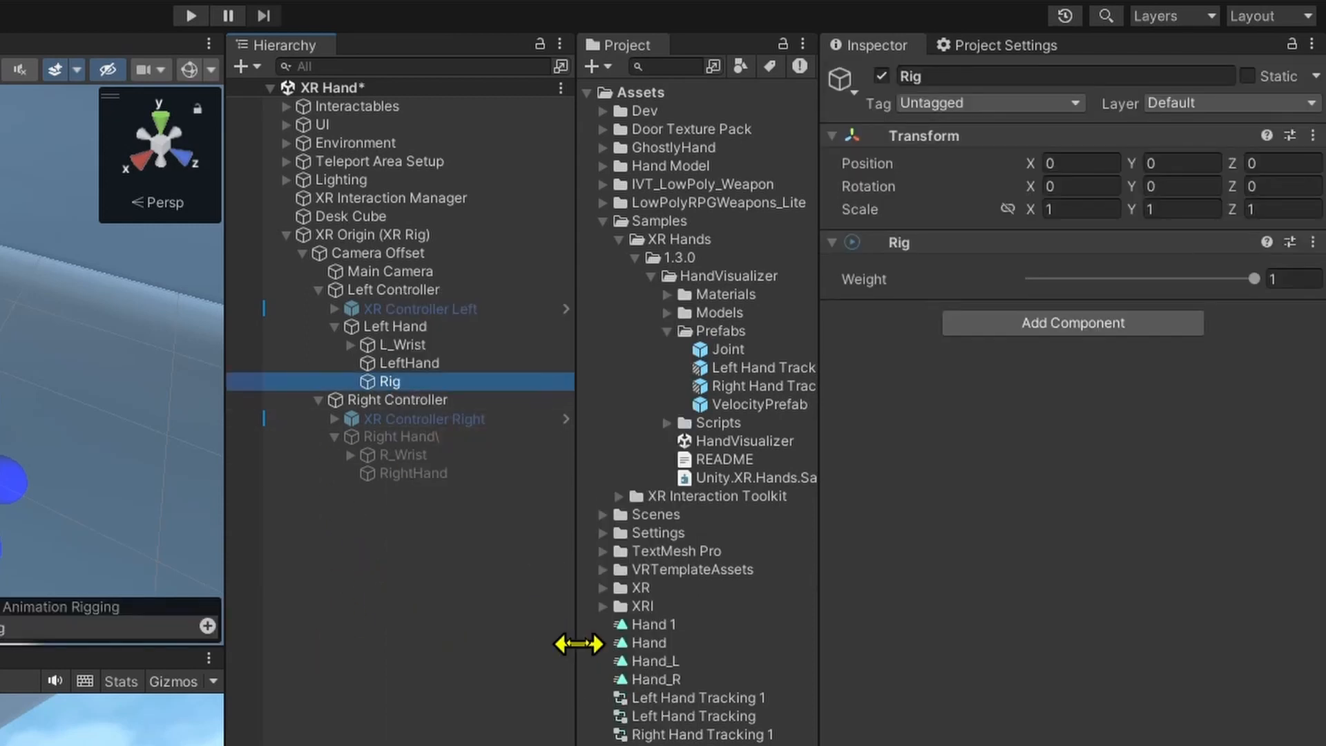
pyautogui.hotkey('alt', 'shift', 'n')
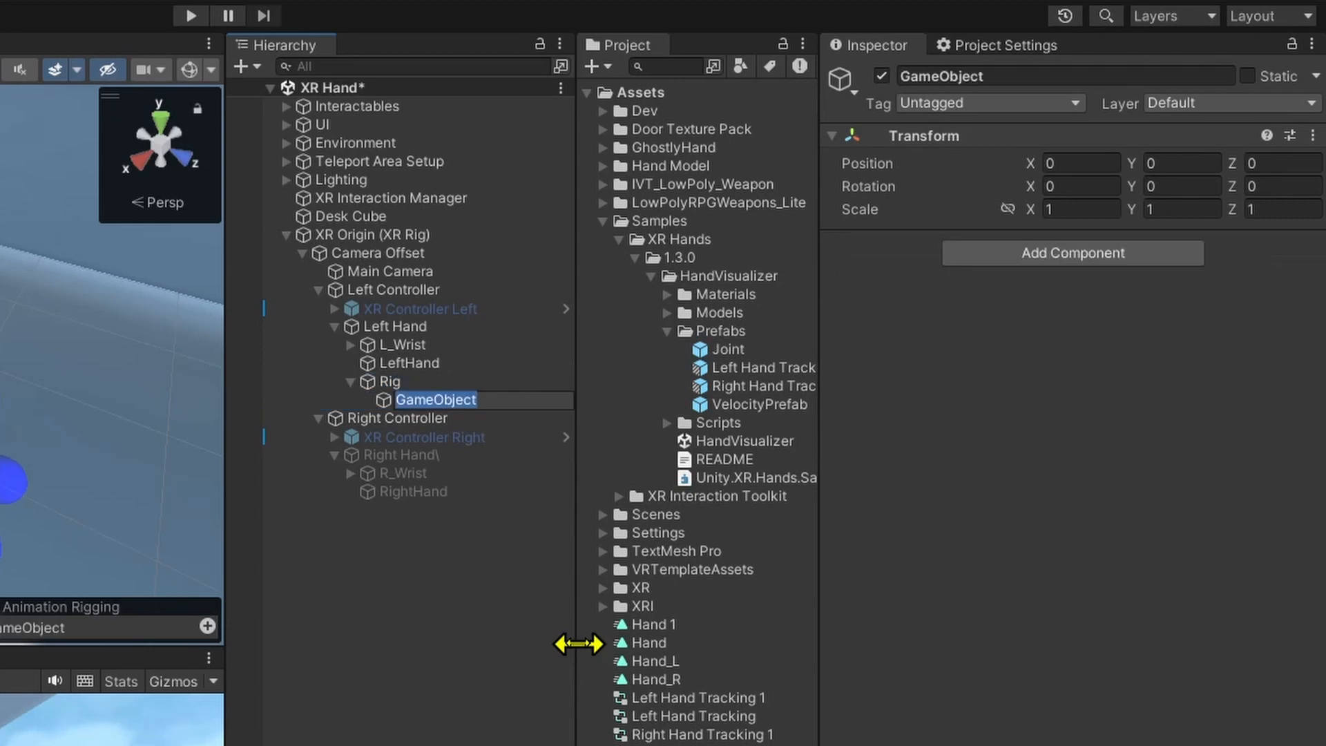
pyautogui.press('BackSpace')
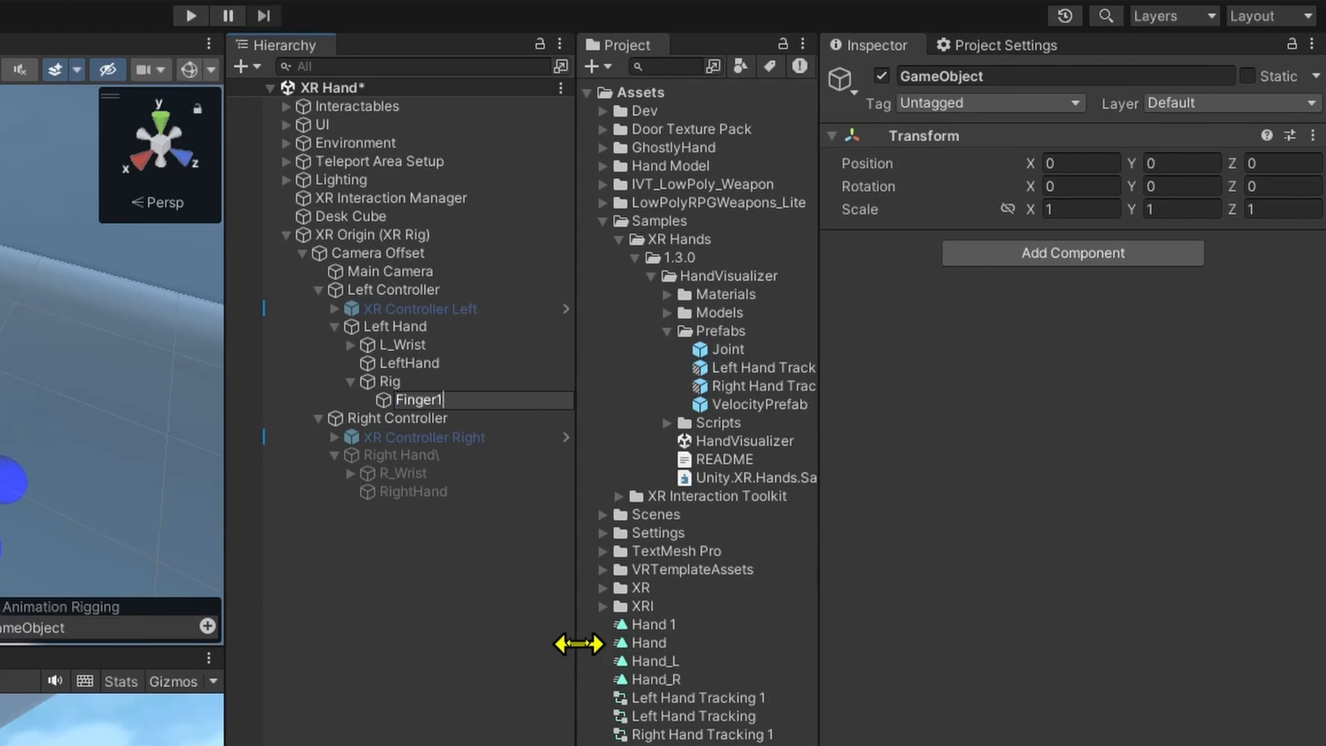
pyautogui.press('Return')
# Add a Two Bone IK Constraint component to the Finger1 object under Rig.
pyautogui.keyDown('alt'); pyautogui.moveTo(357, 375); pyautogui.dragTo(229, 347); pyautogui.keyUp('alt')
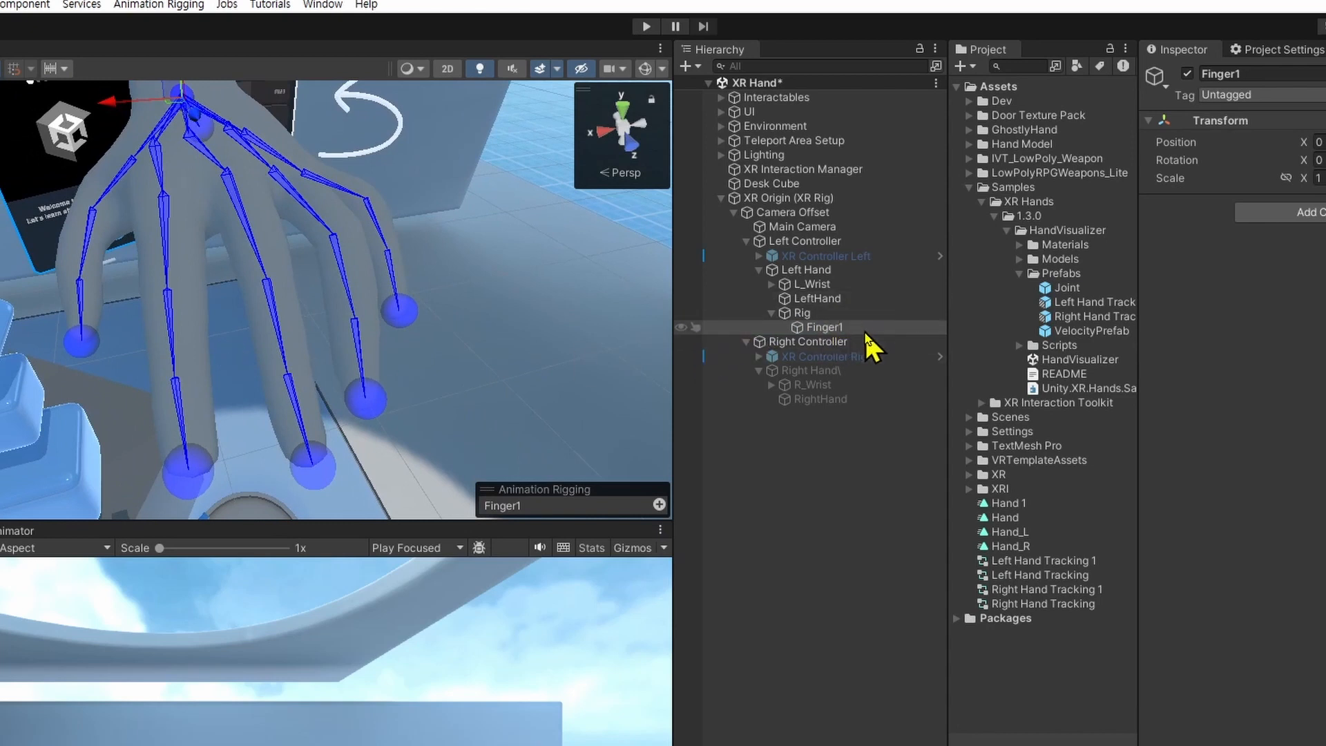
pyautogui.hotkey('alt', 'shift', 'n')
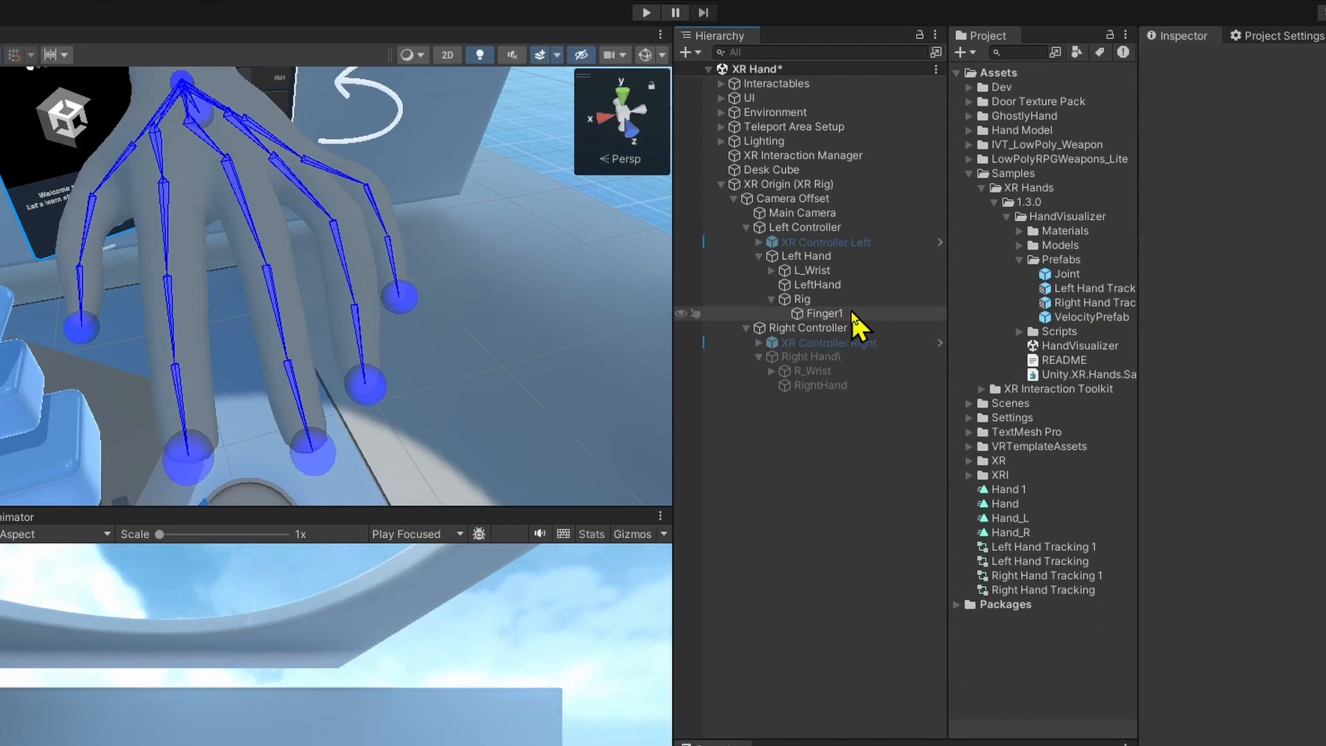
pyautogui.hotkey('ctrl', 'z')
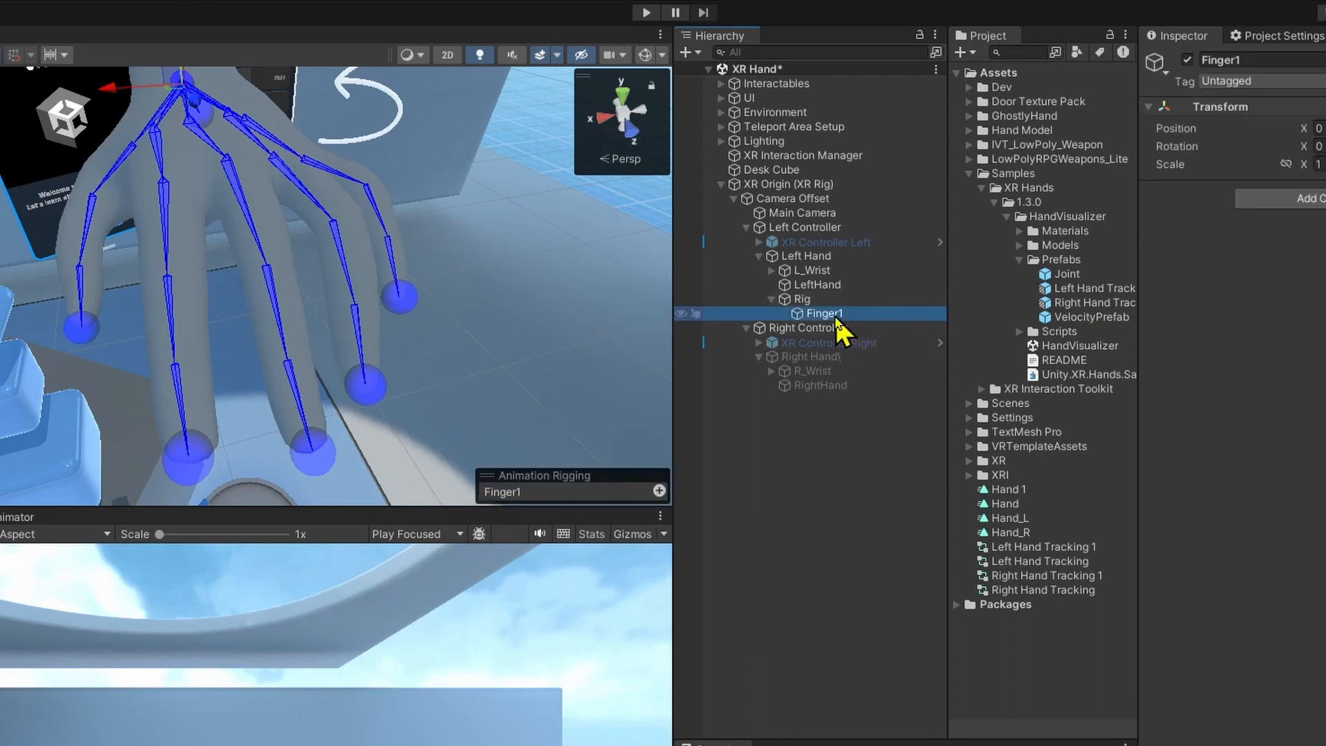
pyautogui.click(1285, 198)
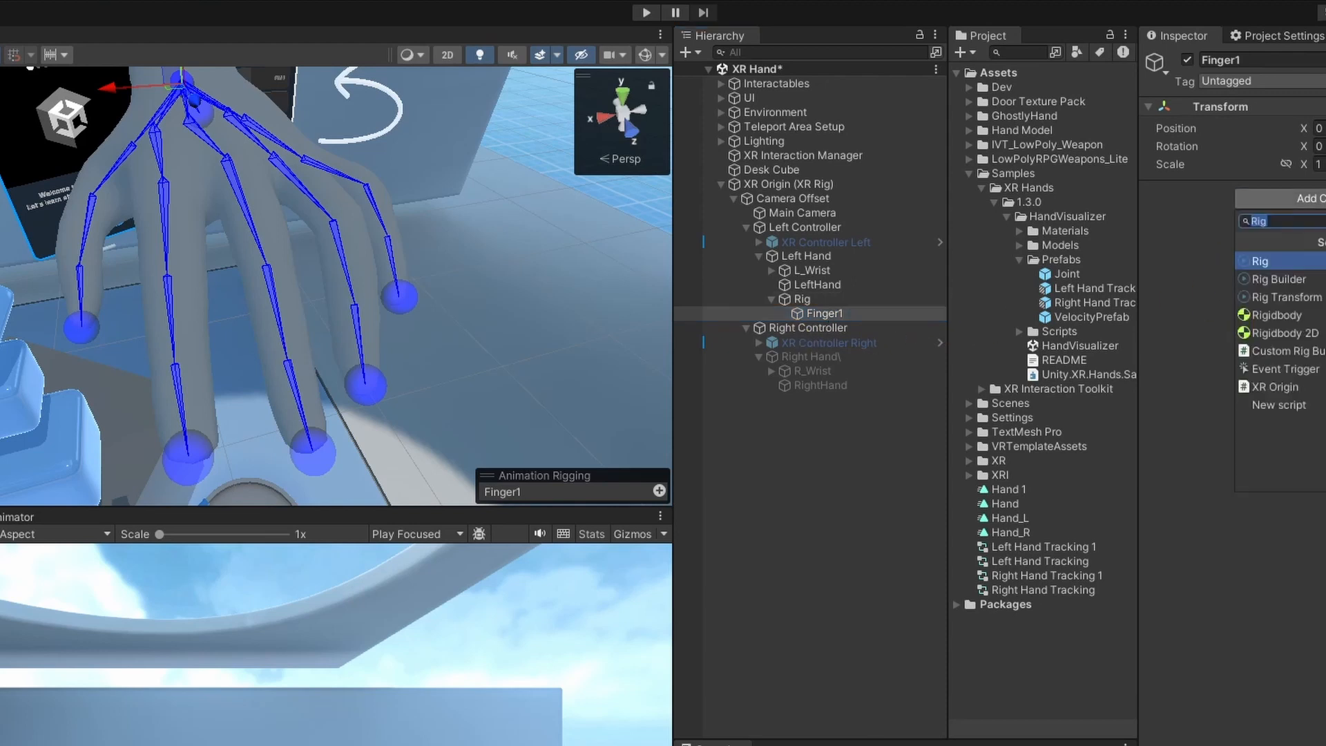
pyautogui.write('TwoBone')
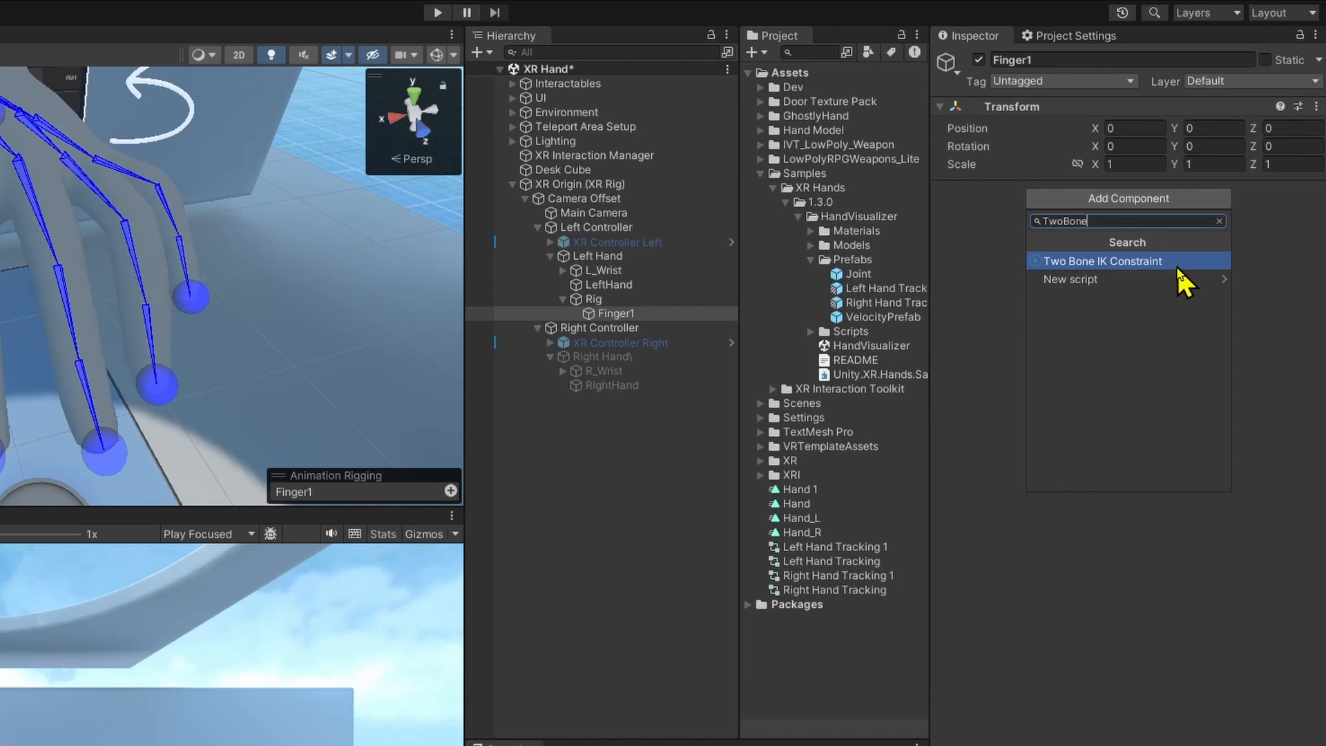
pyautogui.click(1178, 260)
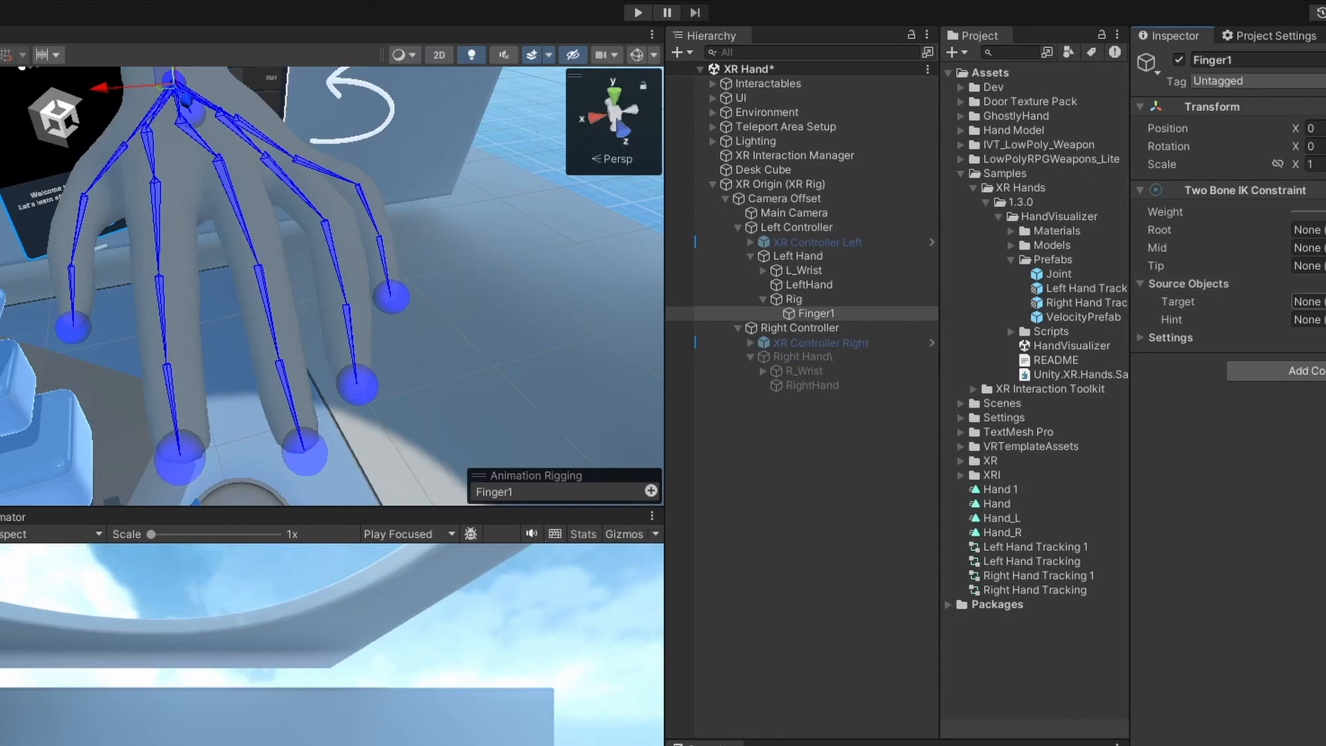
# Create an empty child object named Target IK under the rig's Finger1.
pyautogui.click(871, 318)
pyautogui.keyDown('alt'); pyautogui.moveTo(207, 384); pyautogui.dragTo(407, 395); pyautogui.keyUp('alt')
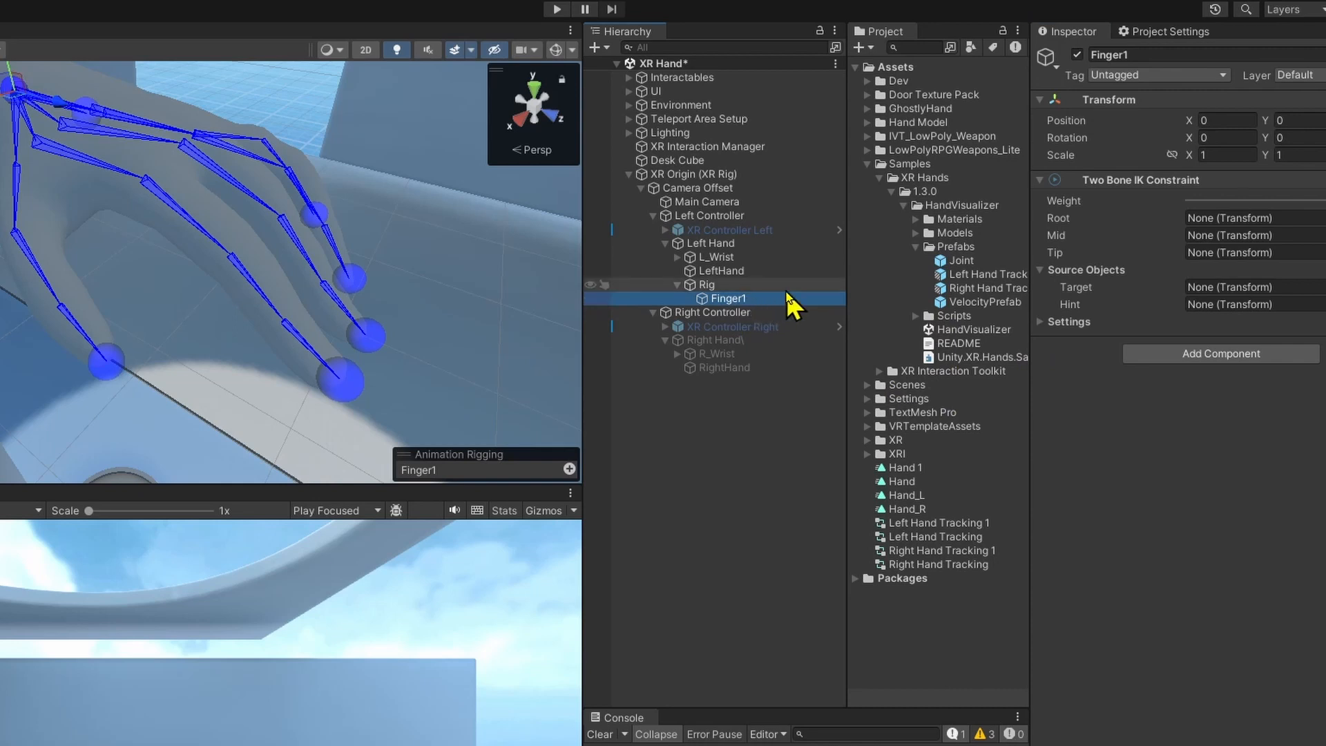
pyautogui.hotkey('alt', 'shift', 'n')
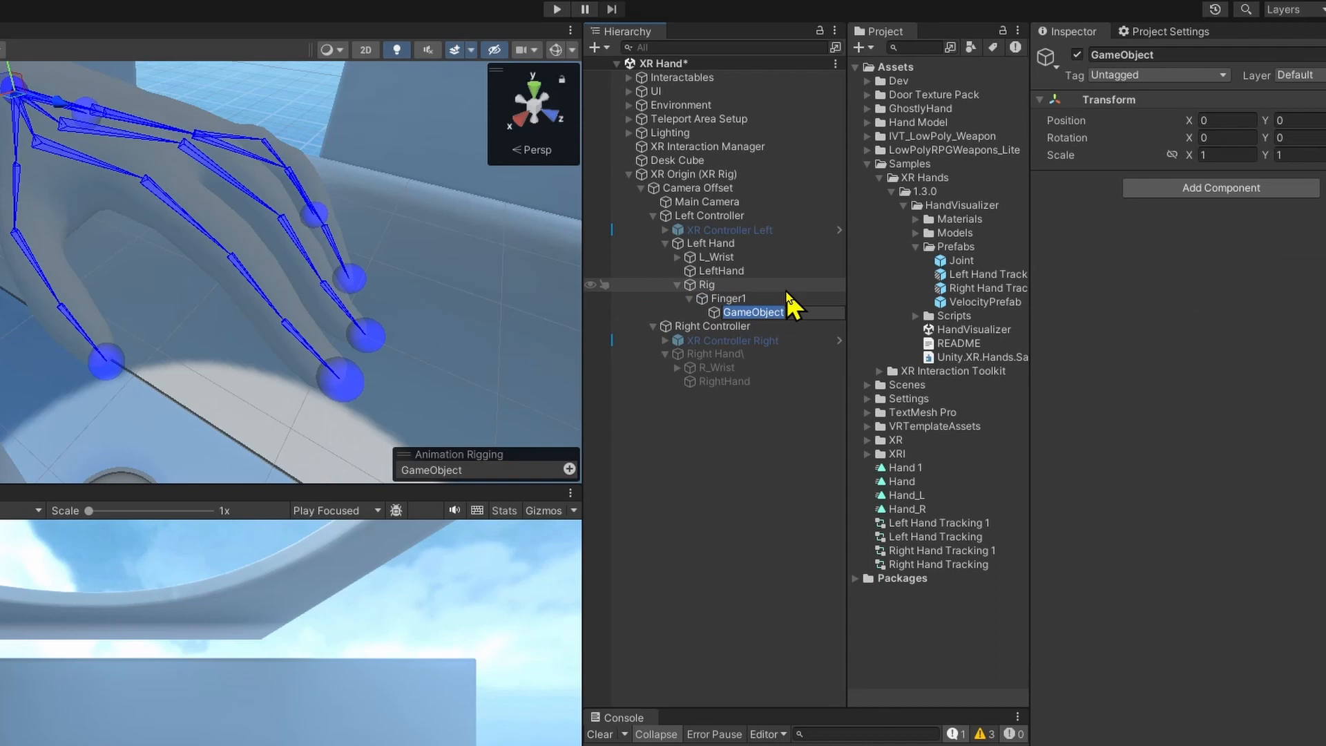
pyautogui.write('Target')
pyautogui.press('Return')
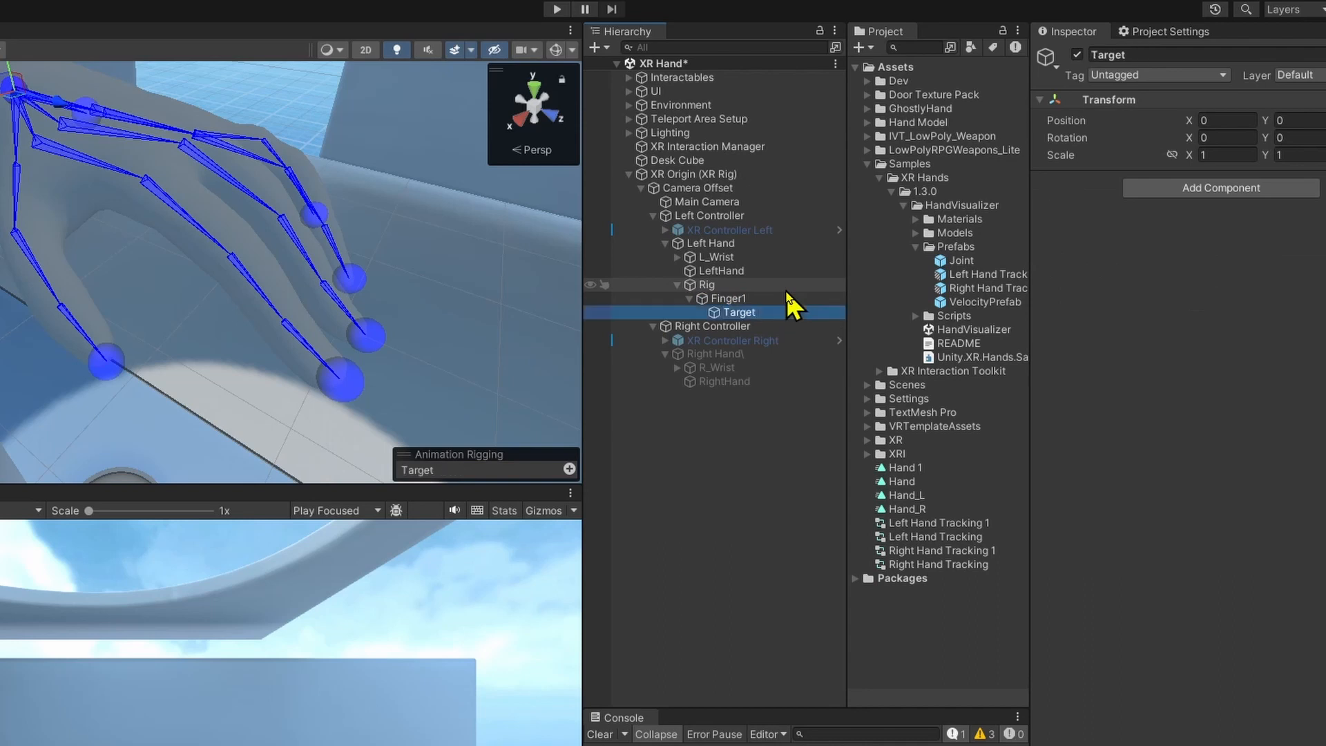
pyautogui.click(831, 312)
pyautogui.write('IK')
# Create a second empty child object named Hint under the rig's Finger1.
pyautogui.click(781, 300)
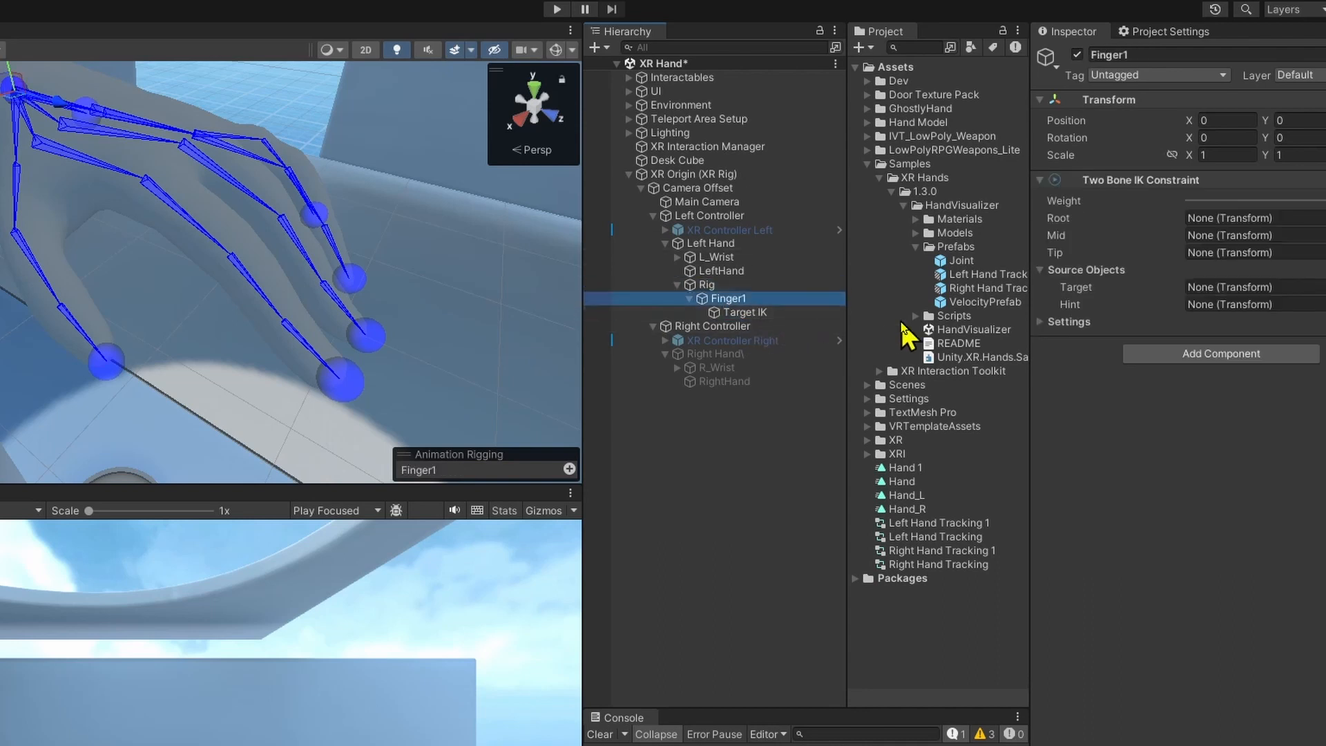
pyautogui.hotkey('alt', 'shift', 'n')
pyautogui.press('BackSpace')
pyautogui.write('Hint')
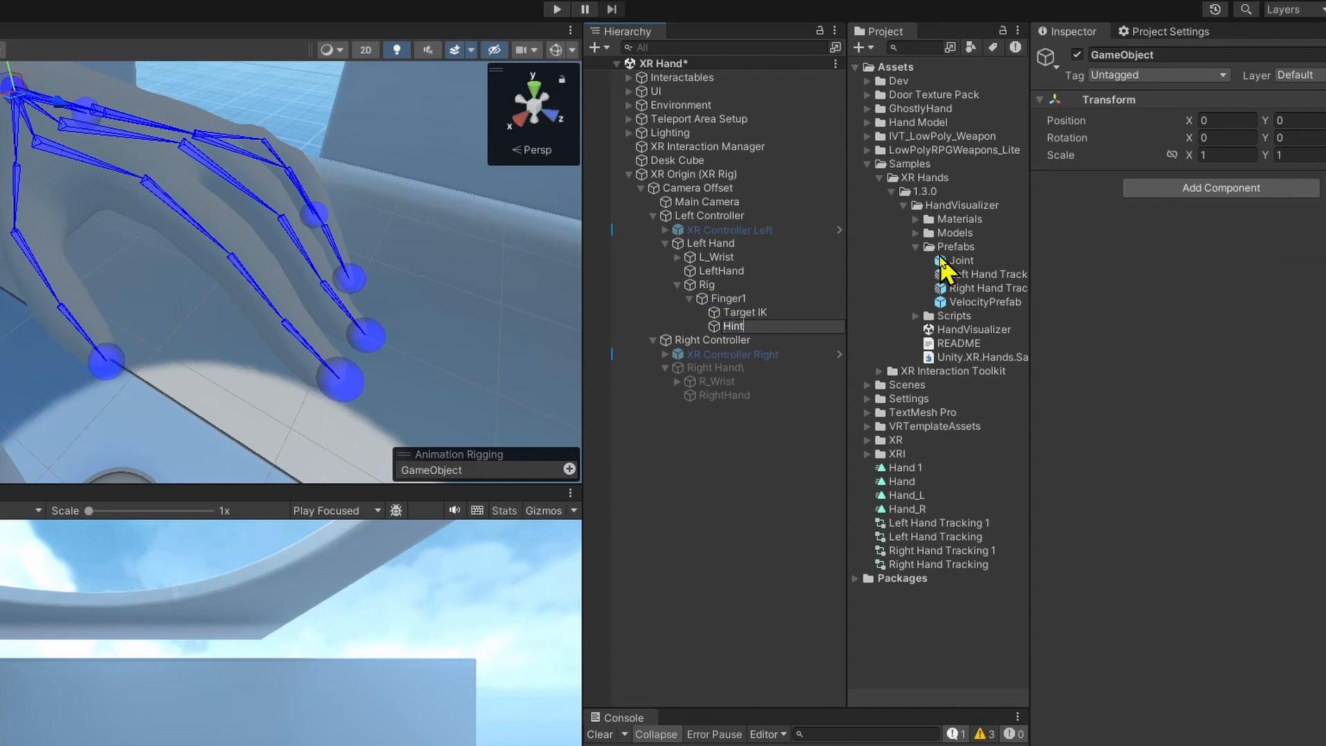
# Assign Target IK as the Target and Hint as the Hint of Finger1's Two Bone IK Constraint.
pyautogui.click(809, 298)
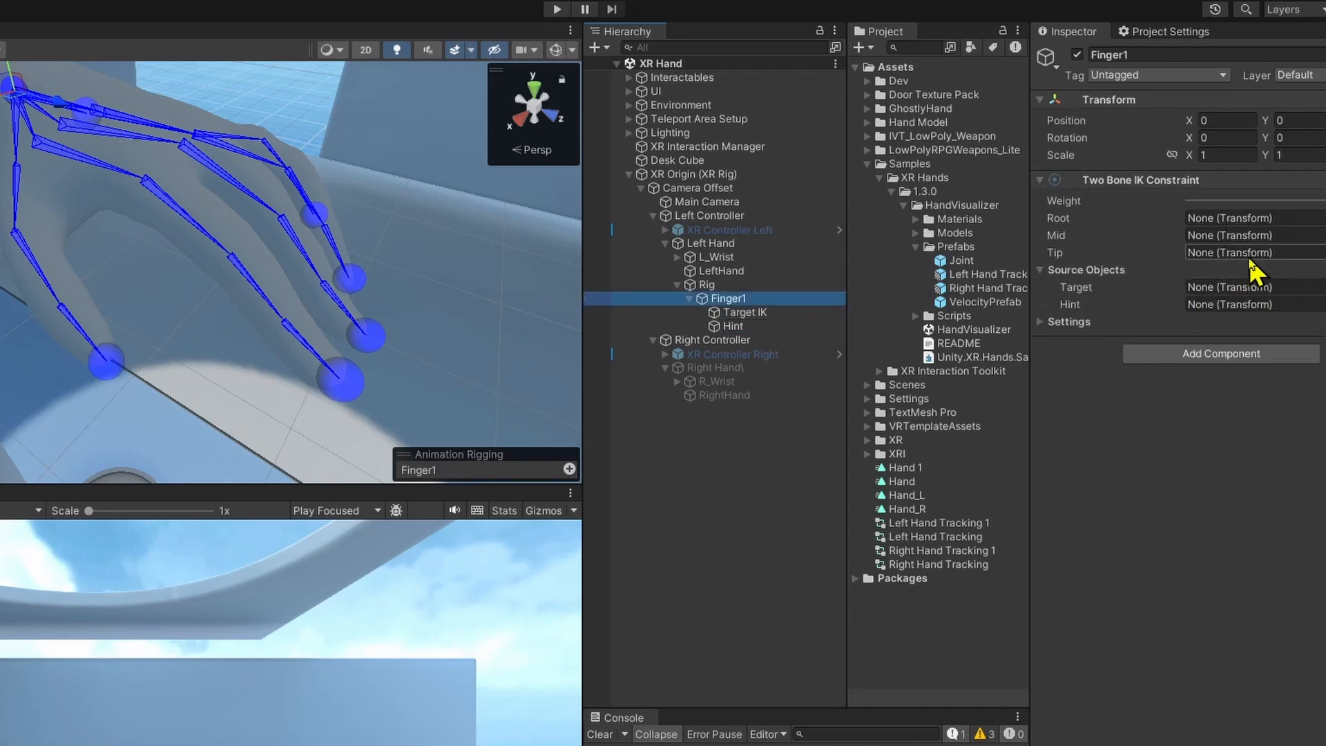
pyautogui.moveTo(743, 312); pyautogui.dragTo(1297, 290)
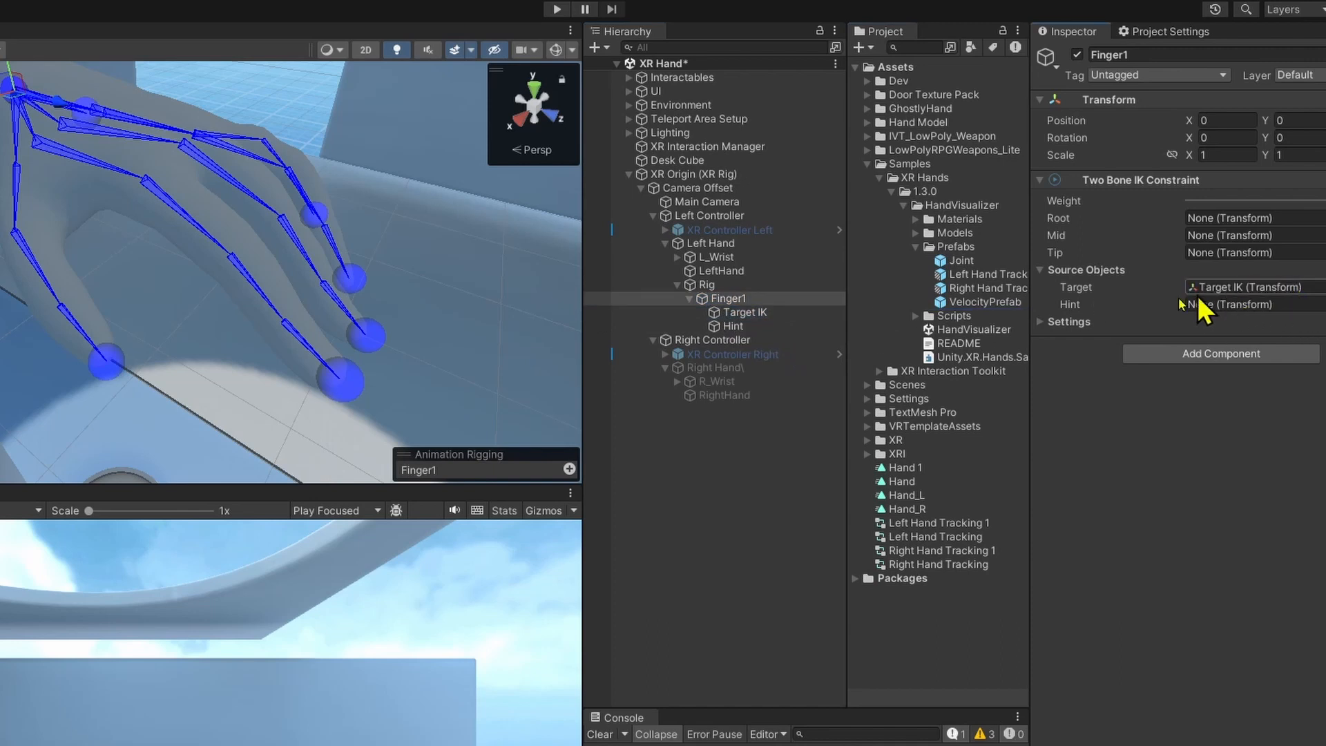
pyautogui.moveTo(731, 326); pyautogui.dragTo(1284, 304)
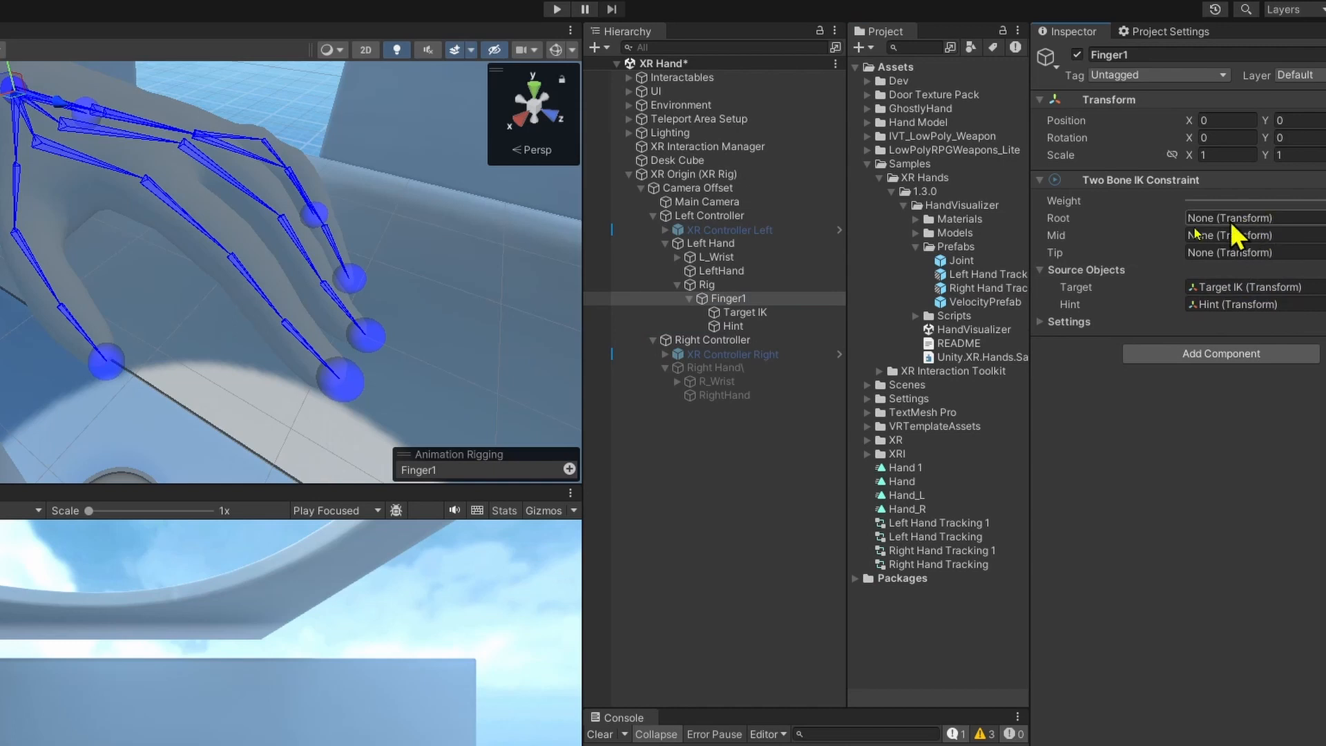
# Expand the L_Wrist hierarchy through Finger1, L_ThumbProximal and L_ThumbDistal down to L_ThumbTip.
pyautogui.click(678, 257)
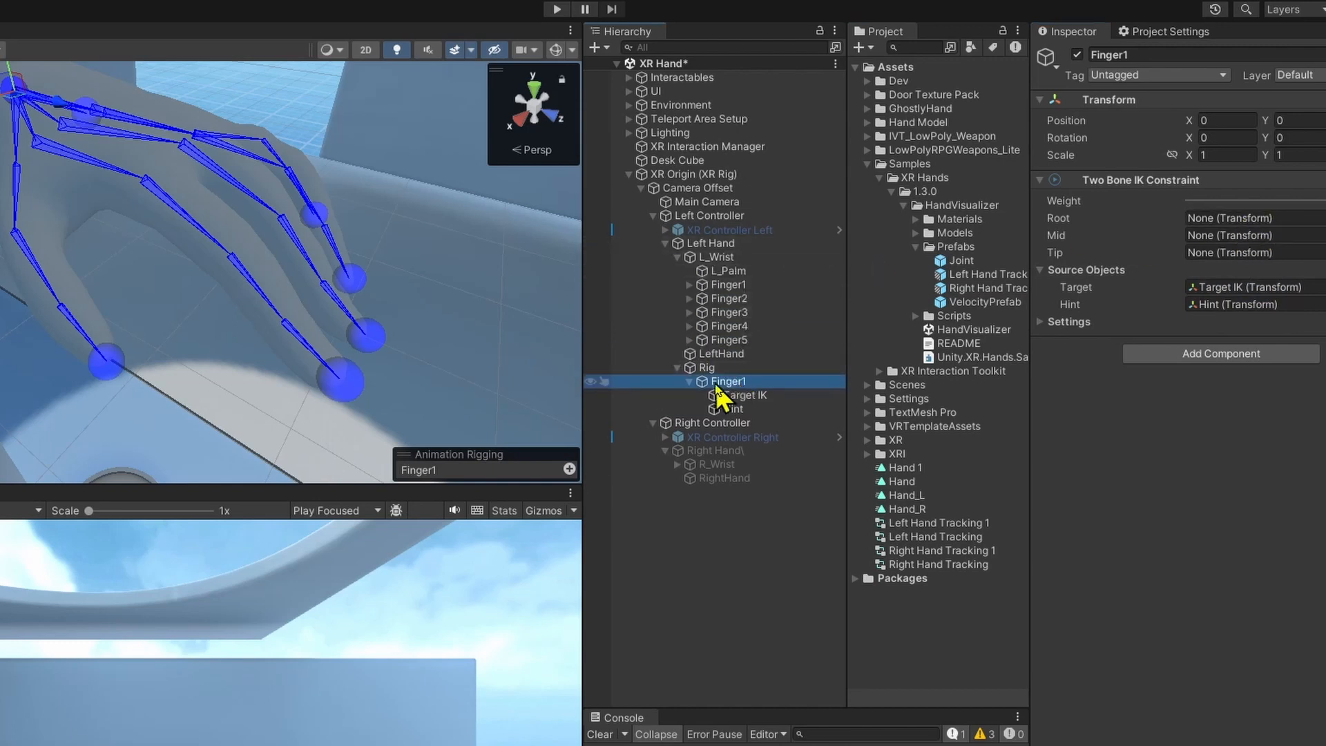
pyautogui.click(688, 285)
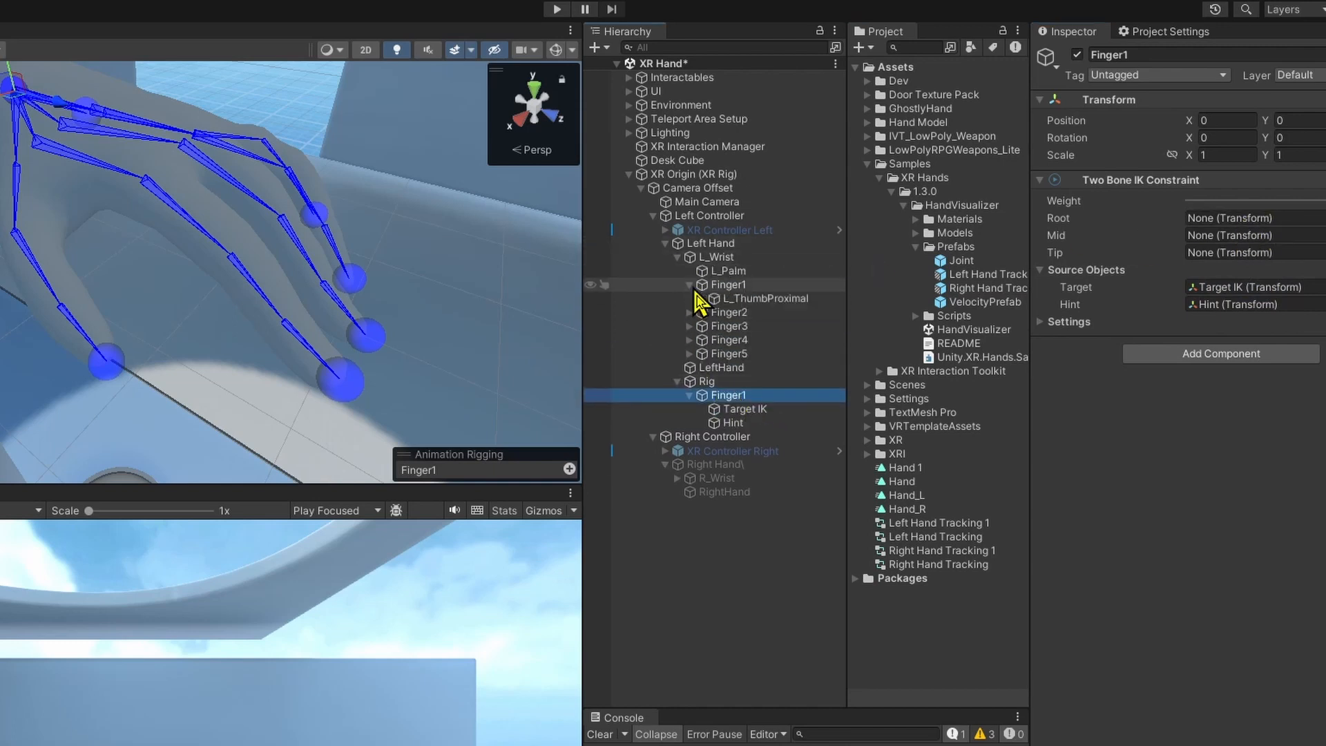
pyautogui.click(701, 298)
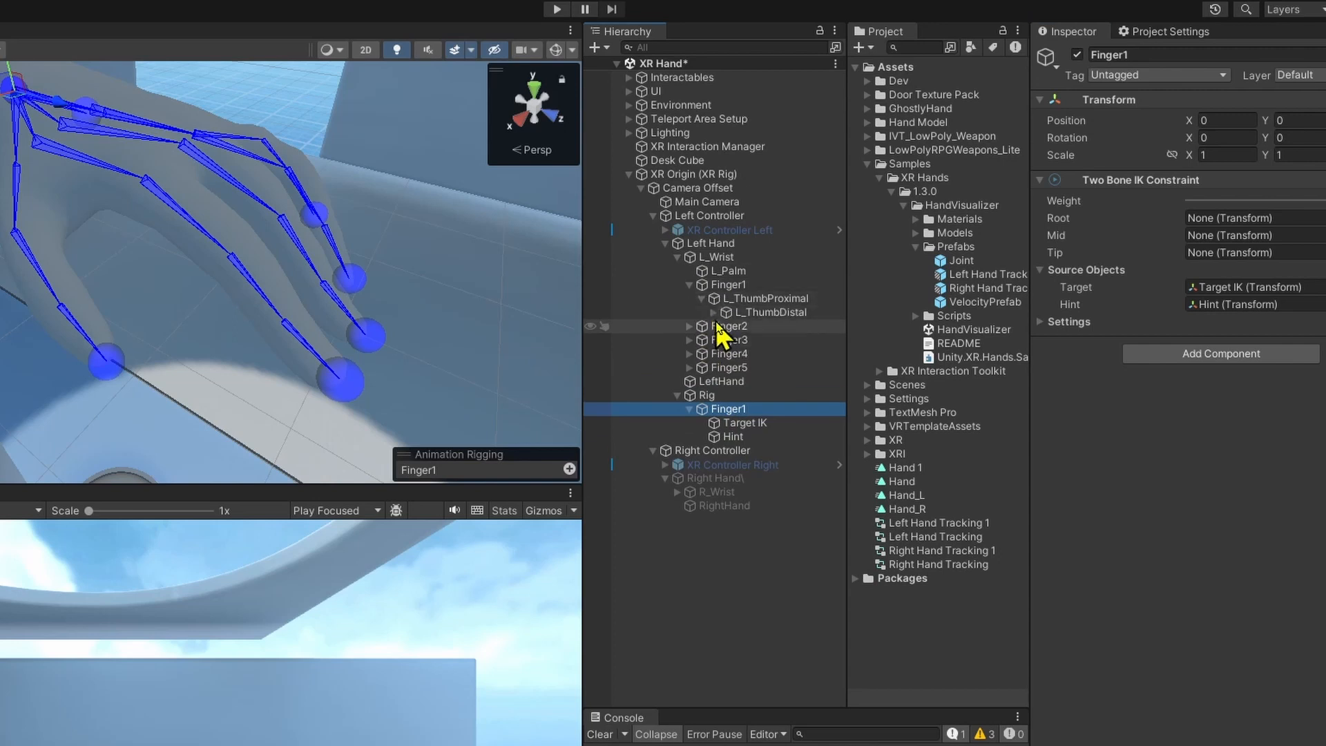
pyautogui.click(713, 312)
# Examine which thumb bones in the scene view correspond to Finger1, L_ThumbProximal, L_ThumbDistal and L_ThumbTip.
pyautogui.click(805, 325)
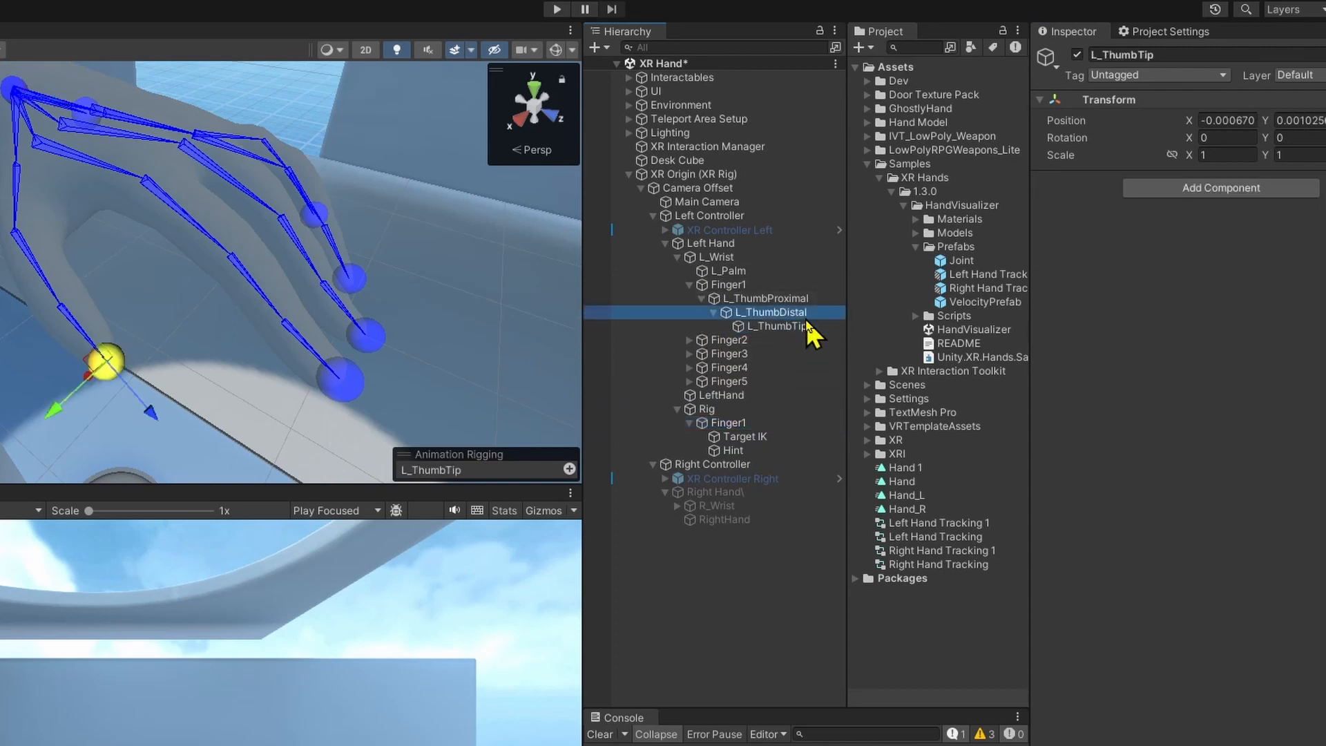
pyautogui.press('Up')
pyautogui.press('Up')
pyautogui.press('Up')
pyautogui.click(790, 301)
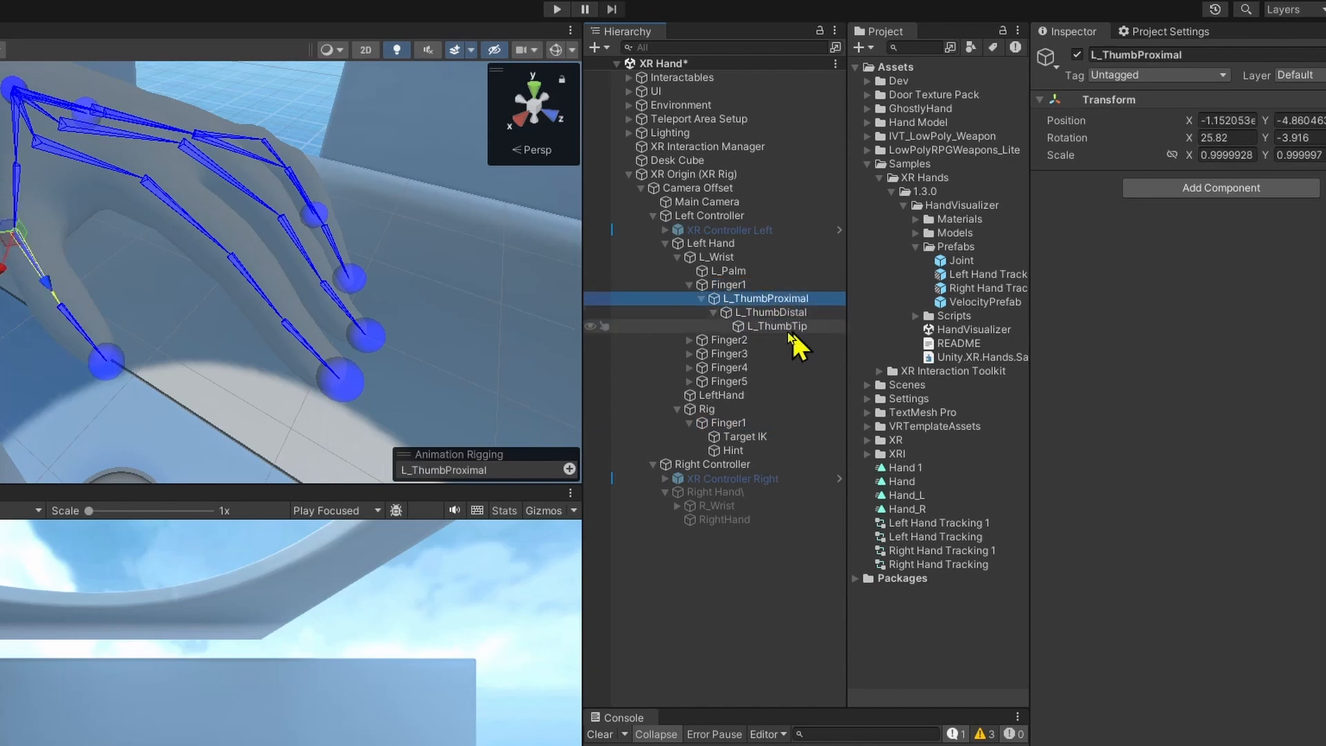
pyautogui.click(758, 450)
pyautogui.click(758, 438)
pyautogui.moveTo(366, 303); pyautogui.dragTo(276, 314, button='right')
pyautogui.click(266, 341)
pyautogui.click(153, 247)
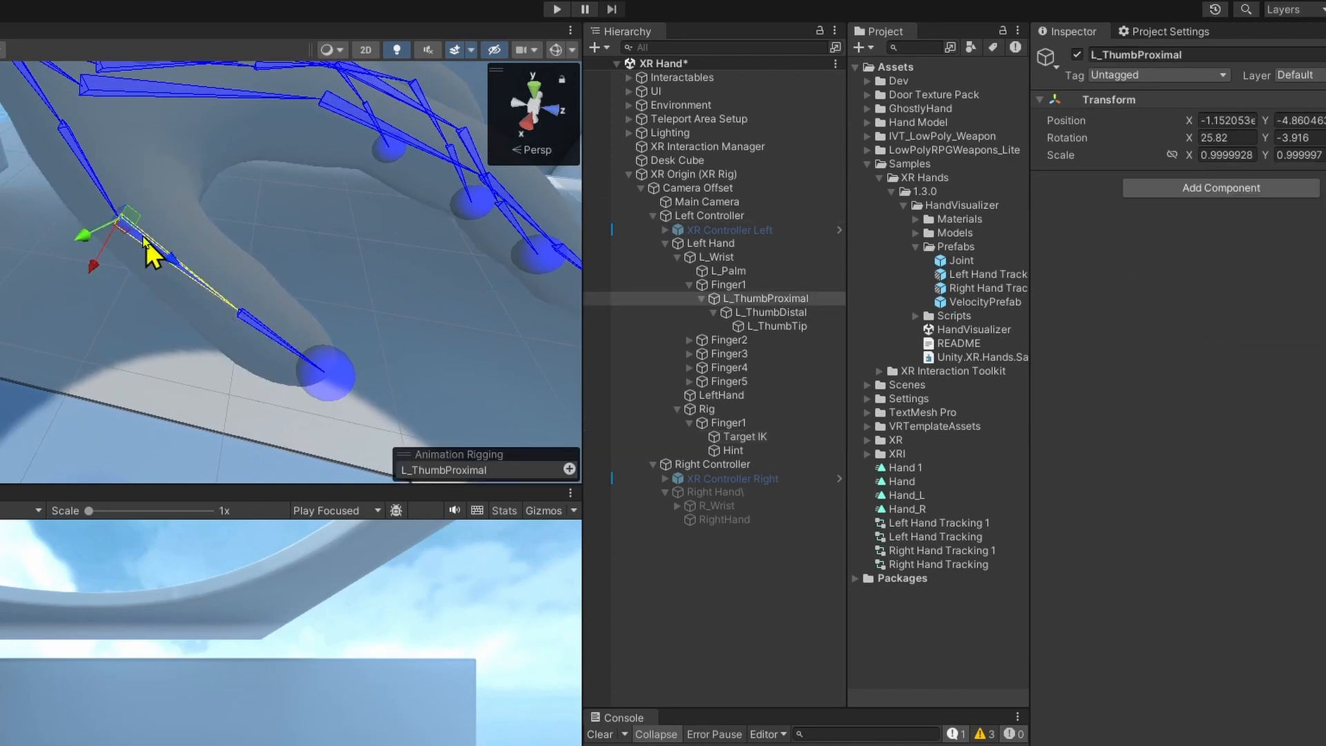
pyautogui.click(104, 192)
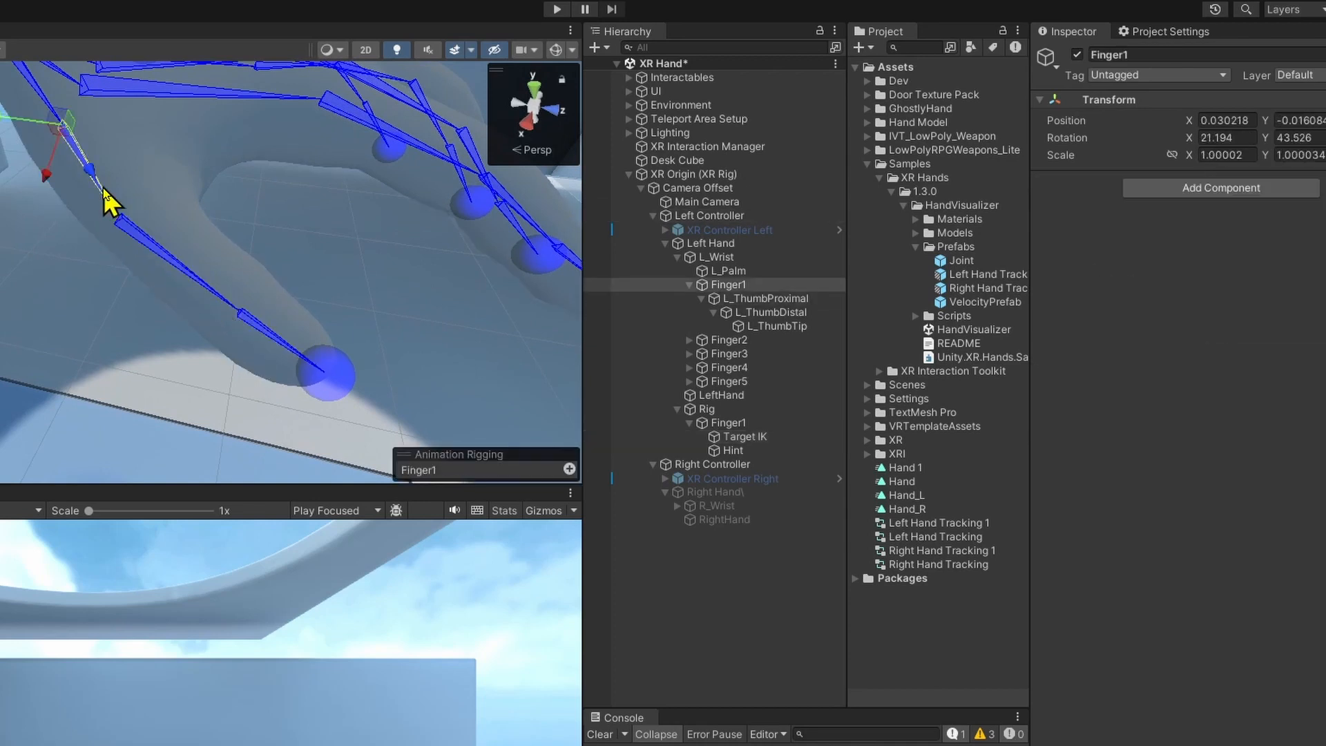
pyautogui.click(174, 276)
pyautogui.click(201, 285)
pyautogui.click(296, 379)
pyautogui.moveTo(296, 379); pyautogui.dragTo(335, 316, button='right')
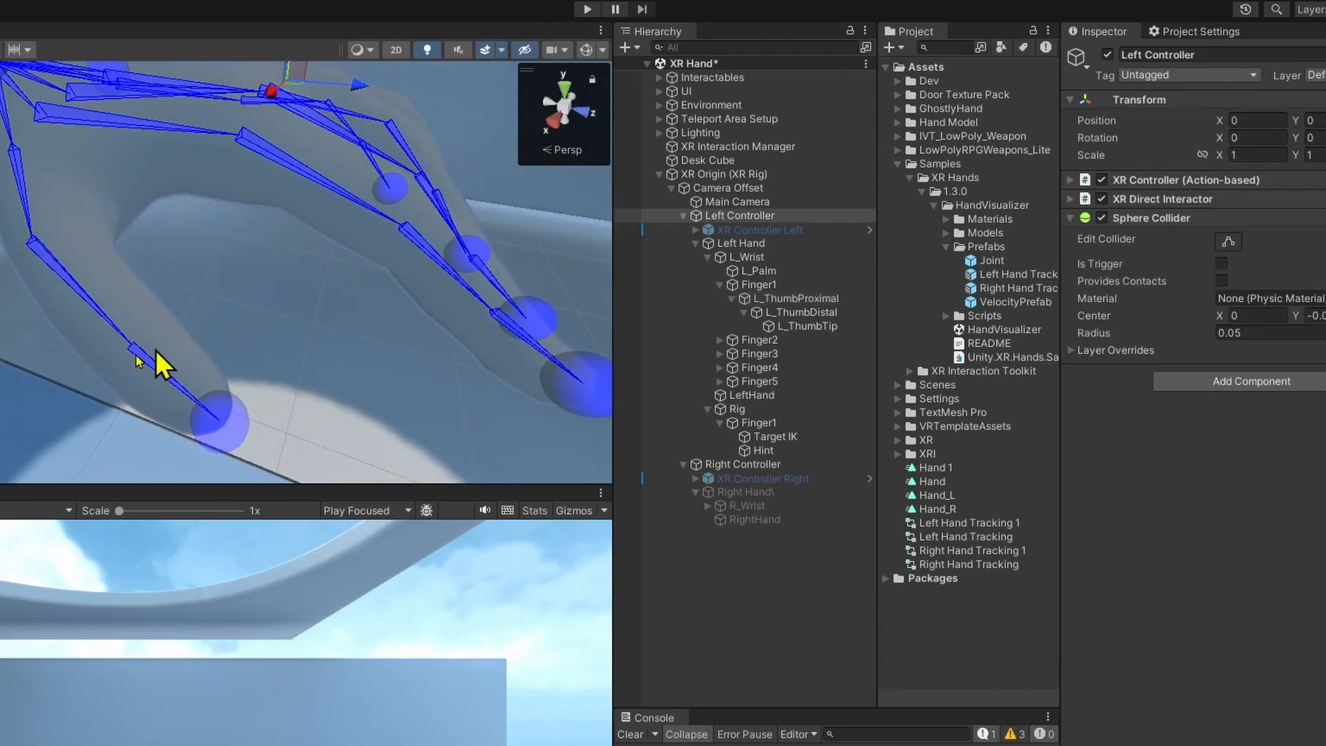
pyautogui.click(33, 203)
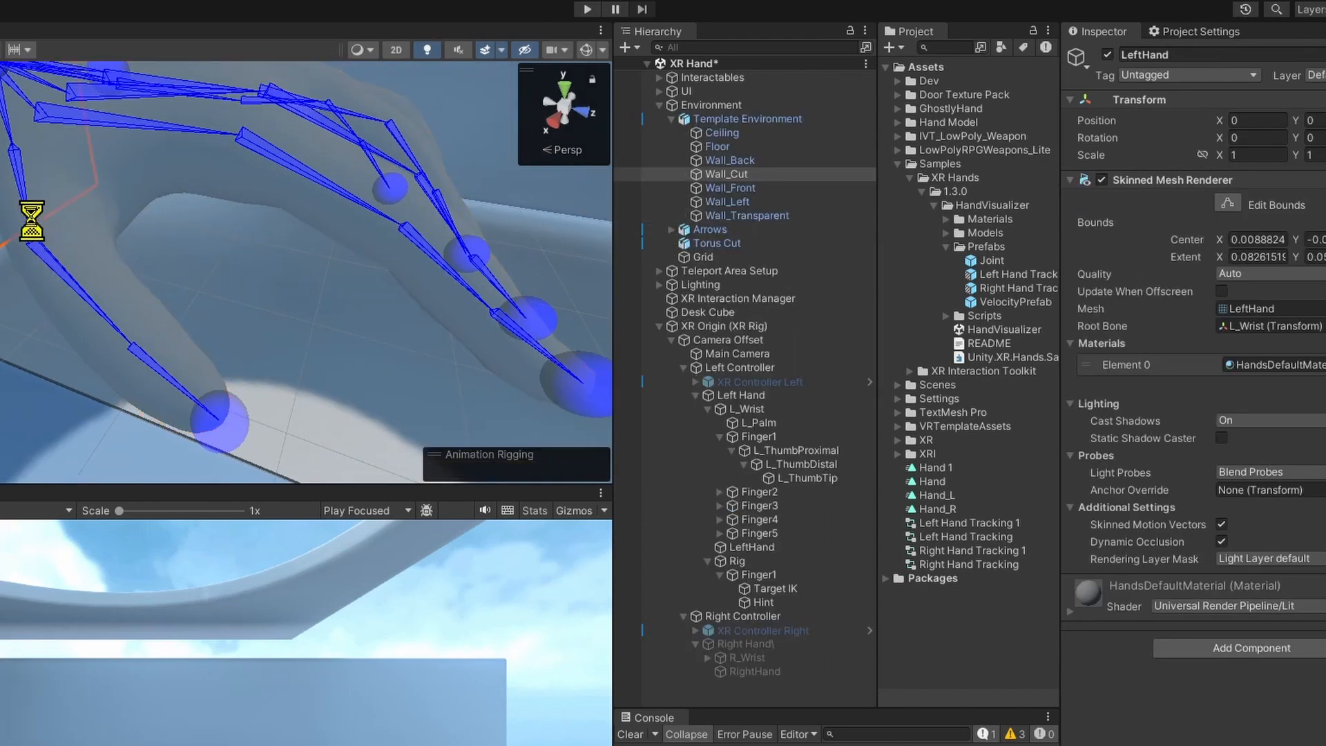
pyautogui.click(32, 221)
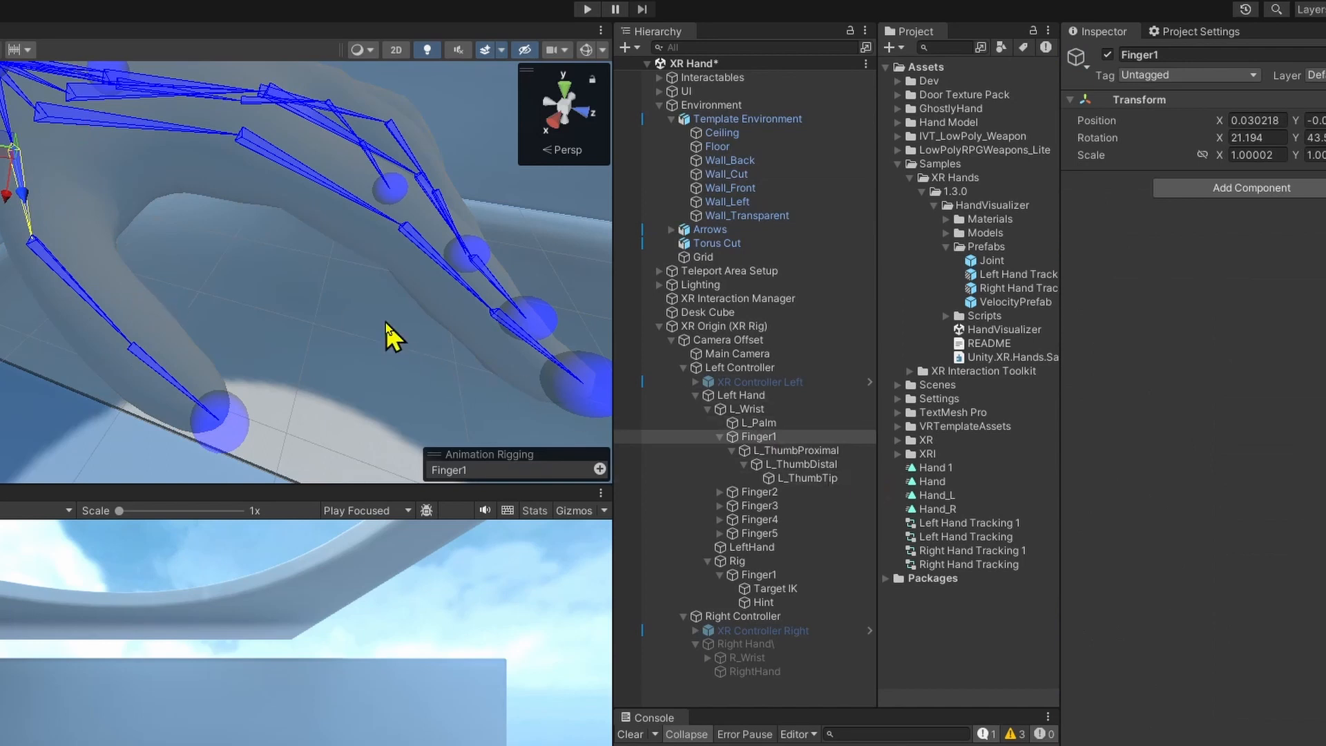
pyautogui.click(804, 575)
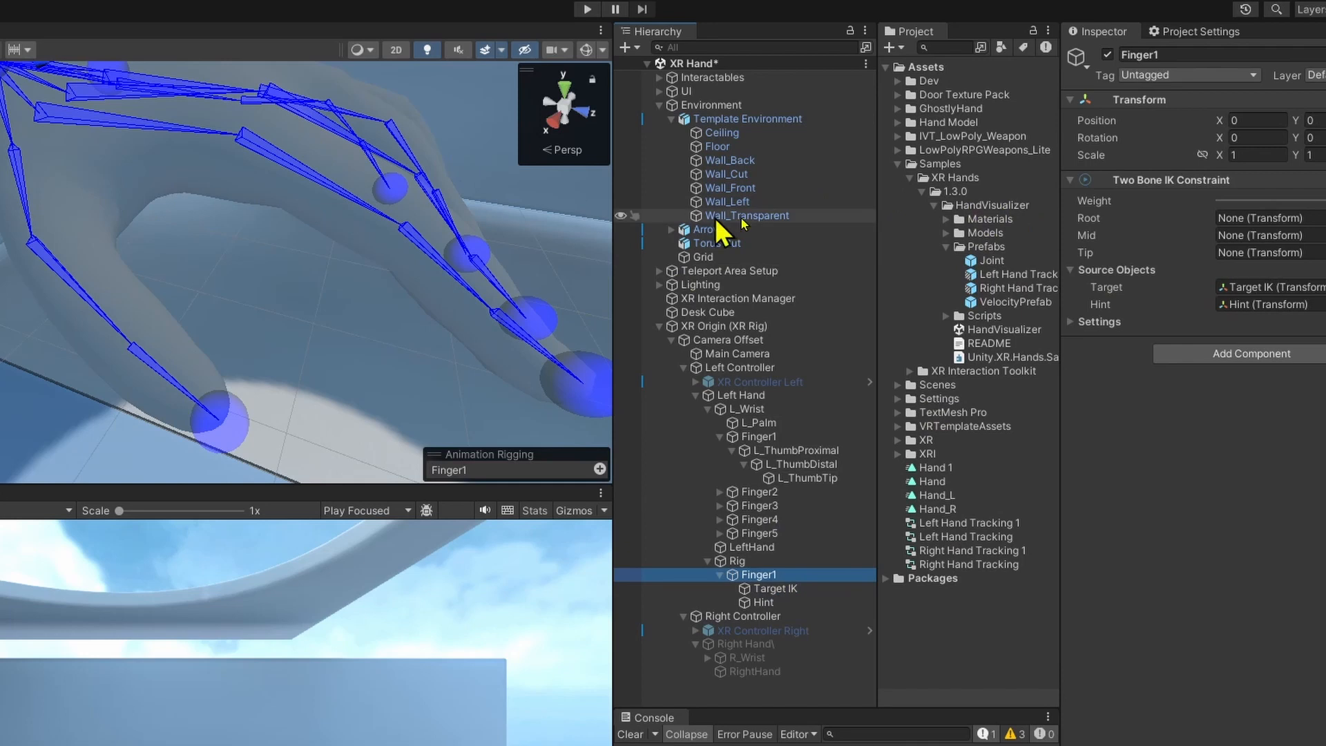
pyautogui.click(27, 203)
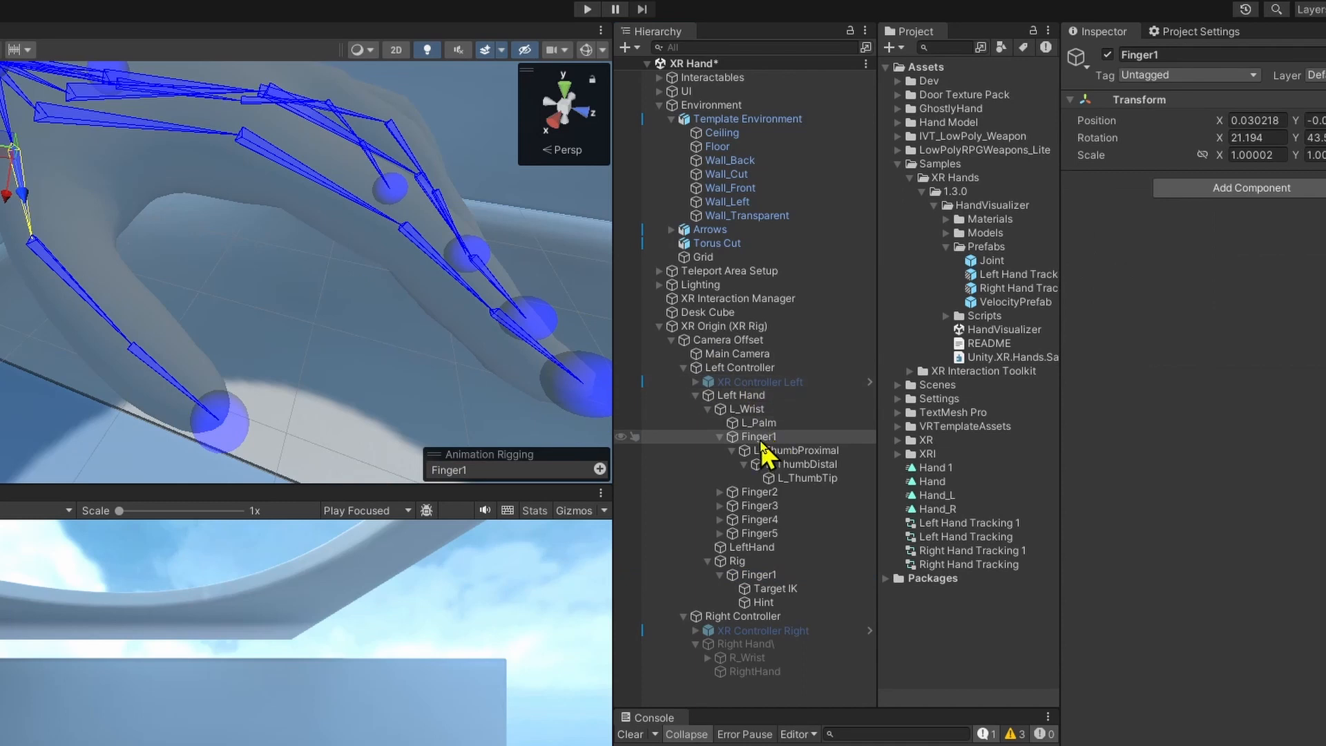
# Set the Finger1 constraint's Root to the Finger1 bone, Mid to L_ThumbProximal and Tip to L_ThumbDistal.
pyautogui.click(760, 575)
pyautogui.moveTo(787, 436); pyautogui.dragTo(1265, 221)
pyautogui.moveTo(780, 450); pyautogui.dragTo(1271, 235)
pyautogui.moveTo(795, 464); pyautogui.dragTo(1264, 252)
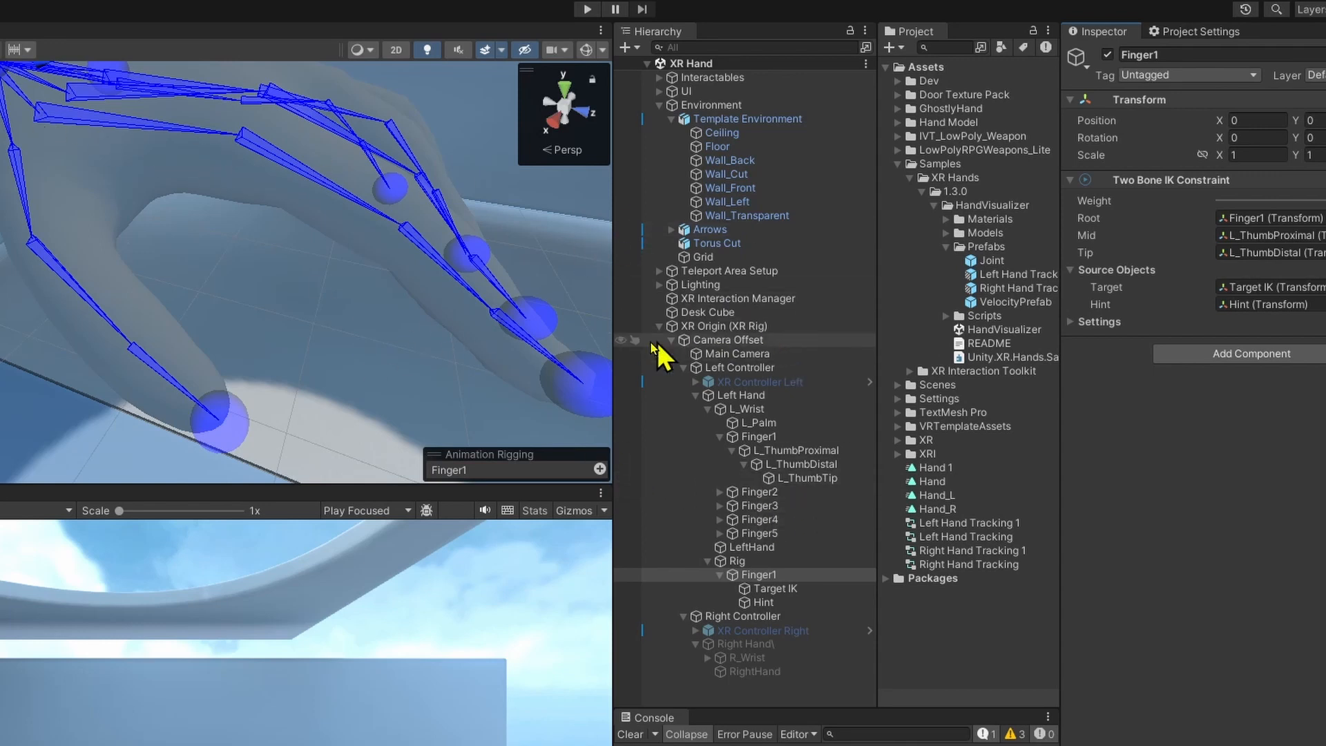
# Duplicate the rig's Finger1 object four times under Rig and select the first copy.
pyautogui.click(805, 605)
pyautogui.click(804, 588)
pyautogui.click(794, 574)
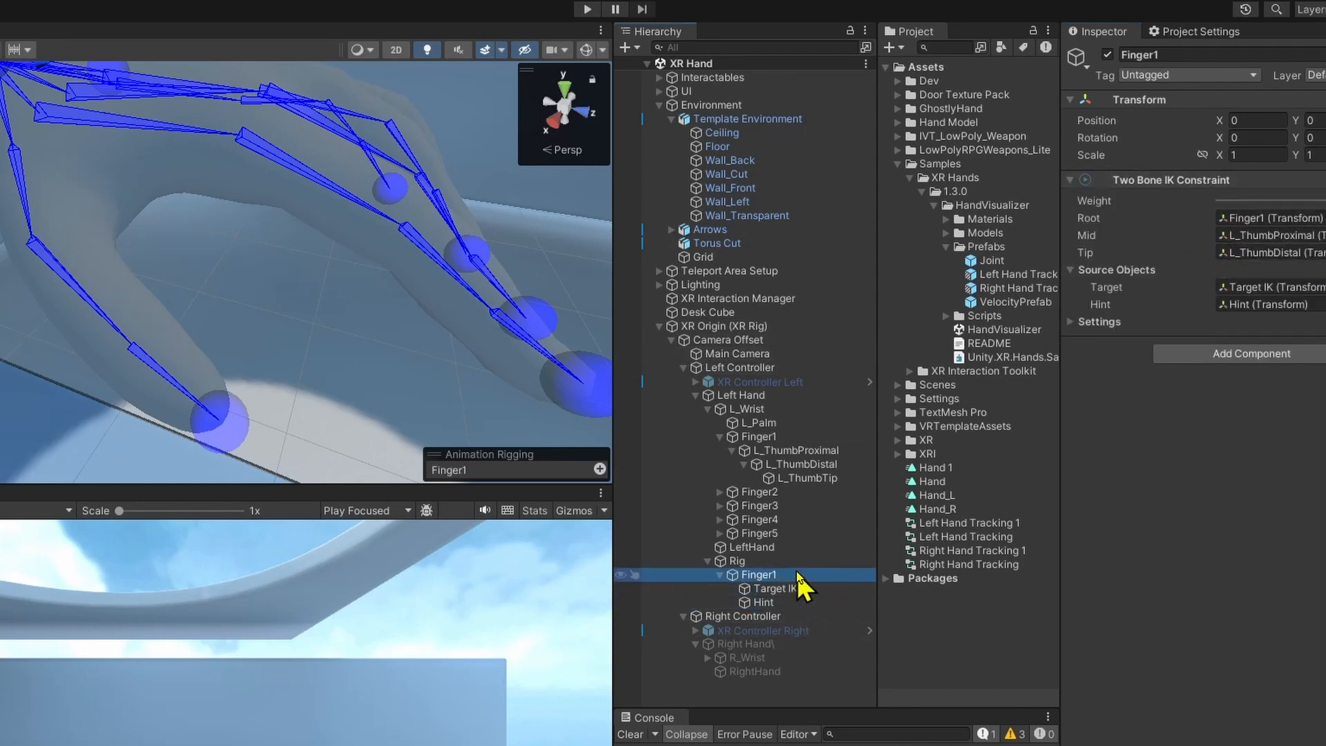
pyautogui.hotkey('ctrl', 'd')
pyautogui.hotkey('ctrl', 'd')
pyautogui.hotkey('ctrl', 'd')
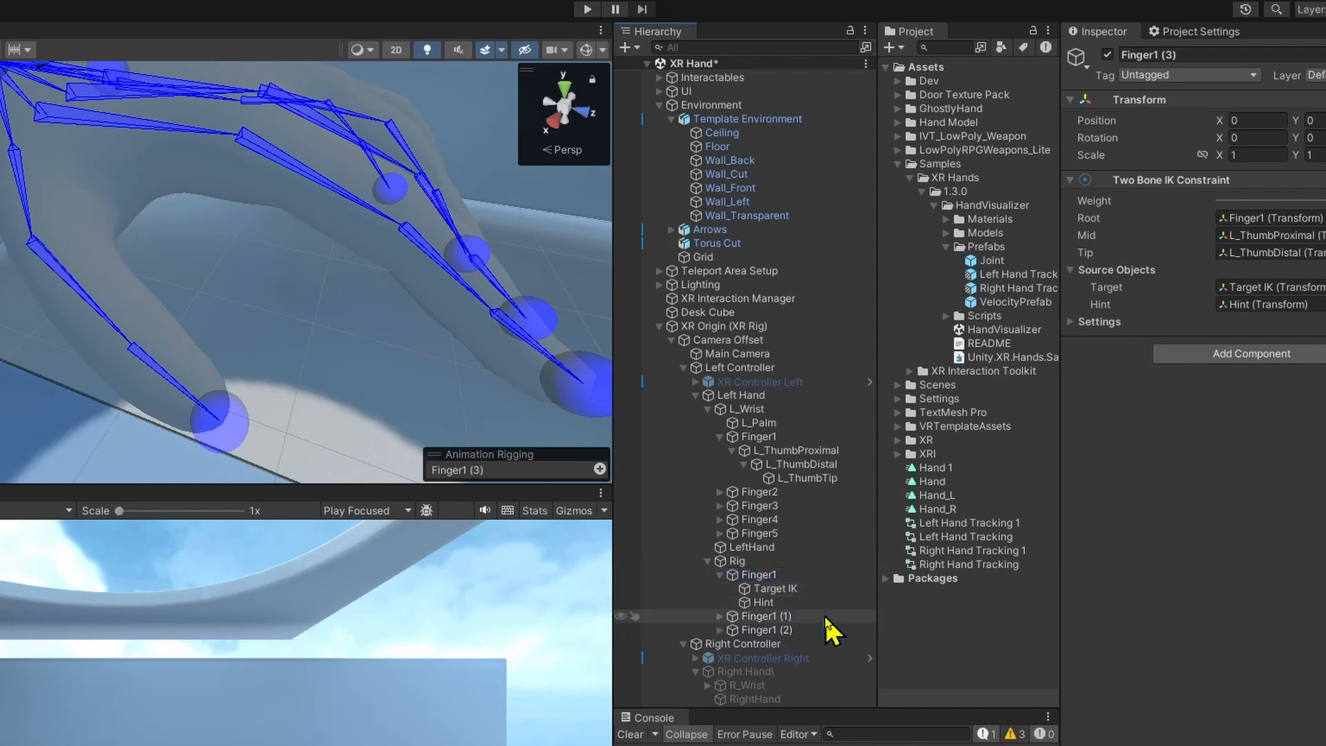
pyautogui.scroll(-1, 823, 615)
pyautogui.click(794, 578)
pyautogui.click(793, 594)
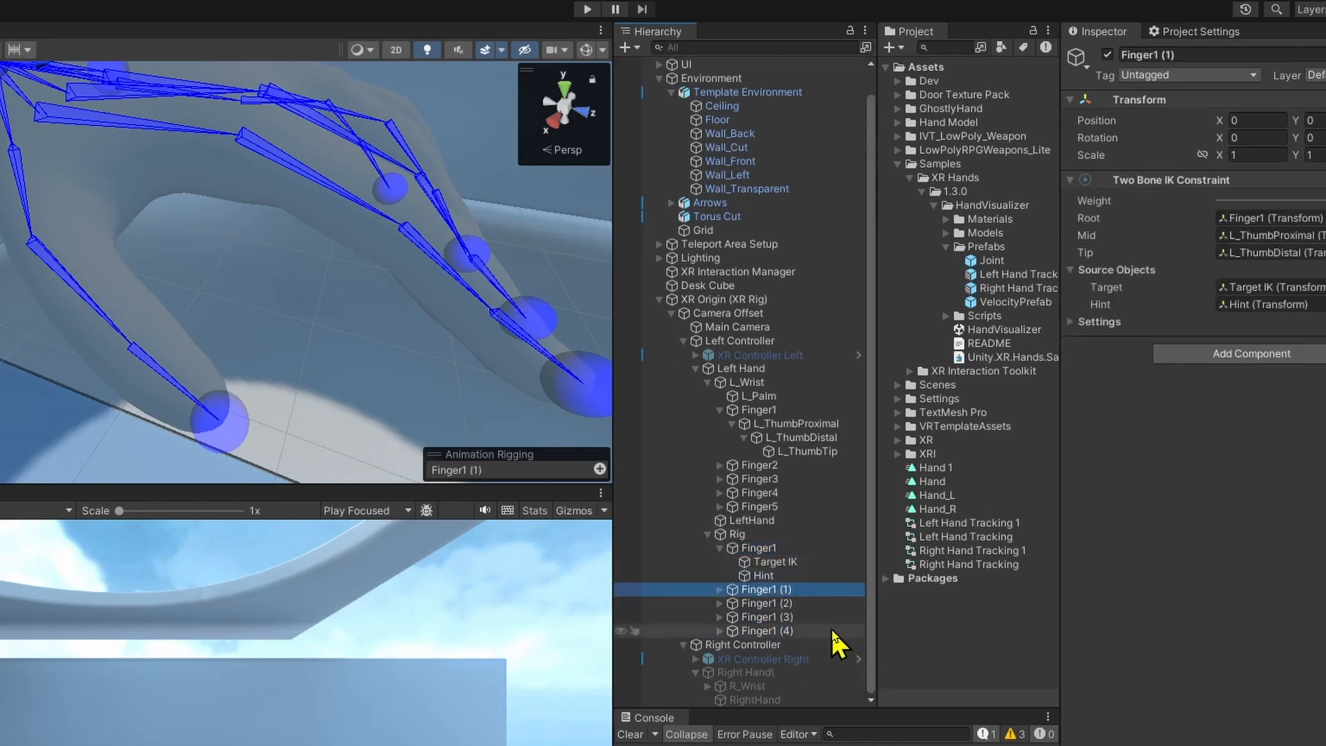
# Rename the first two copied finger objects under Rig as Finger2 and Finger3.
pyautogui.press('F2')
pyautogui.press('BackSpace')
pyautogui.press('BackSpace')
pyautogui.press('BackSpace')
pyautogui.press('BackSpace')
pyautogui.press('BackSpace')
pyautogui.write('2')
pyautogui.press('Return')
pyautogui.press('Down')
pyautogui.press('F2')
pyautogui.press('BackSpace')
pyautogui.press('BackSpace')
pyautogui.press('BackSpace')
pyautogui.press('BackSpace')
# Rename the remaining two copied finger objects under Rig as Finger4 and Finger5.
pyautogui.press('BackSpace')
pyautogui.write('3')
pyautogui.press('Return')
pyautogui.press('Down')
pyautogui.press('F2')
pyautogui.press('BackSpace')
pyautogui.press('BackSpace')
pyautogui.press('BackSpace')
pyautogui.press('Return')
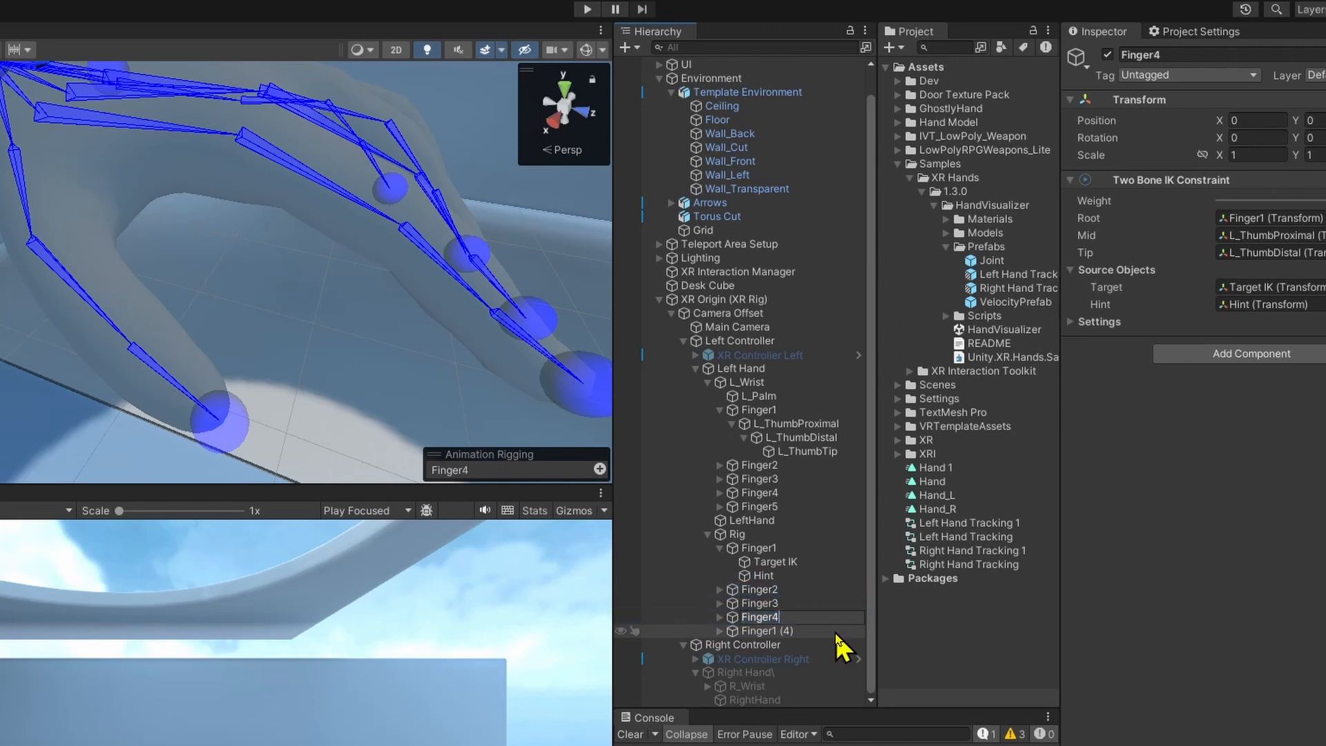
pyautogui.press('Down')
pyautogui.press('F2')
pyautogui.press('BackSpace')
pyautogui.write('5')
pyautogui.press('Return')
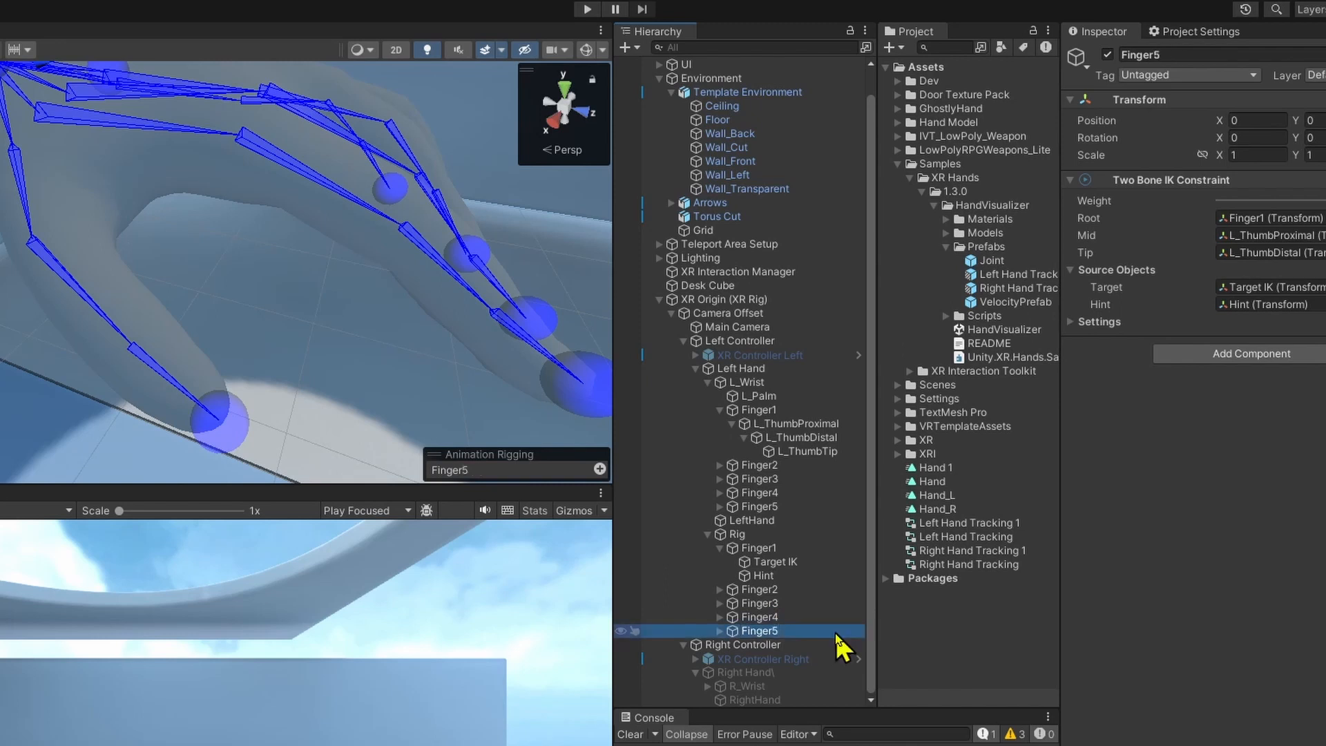
# Expand the Finger2 to Finger5 rig objects and check which objects Finger2's Target and Hint refer to.
pyautogui.press('Right')
pyautogui.press('Up')
pyautogui.press('Right')
pyautogui.press('Up')
pyautogui.press('Right')
pyautogui.press('Up')
pyautogui.press('Right')
pyautogui.scroll(-2, 801, 593)
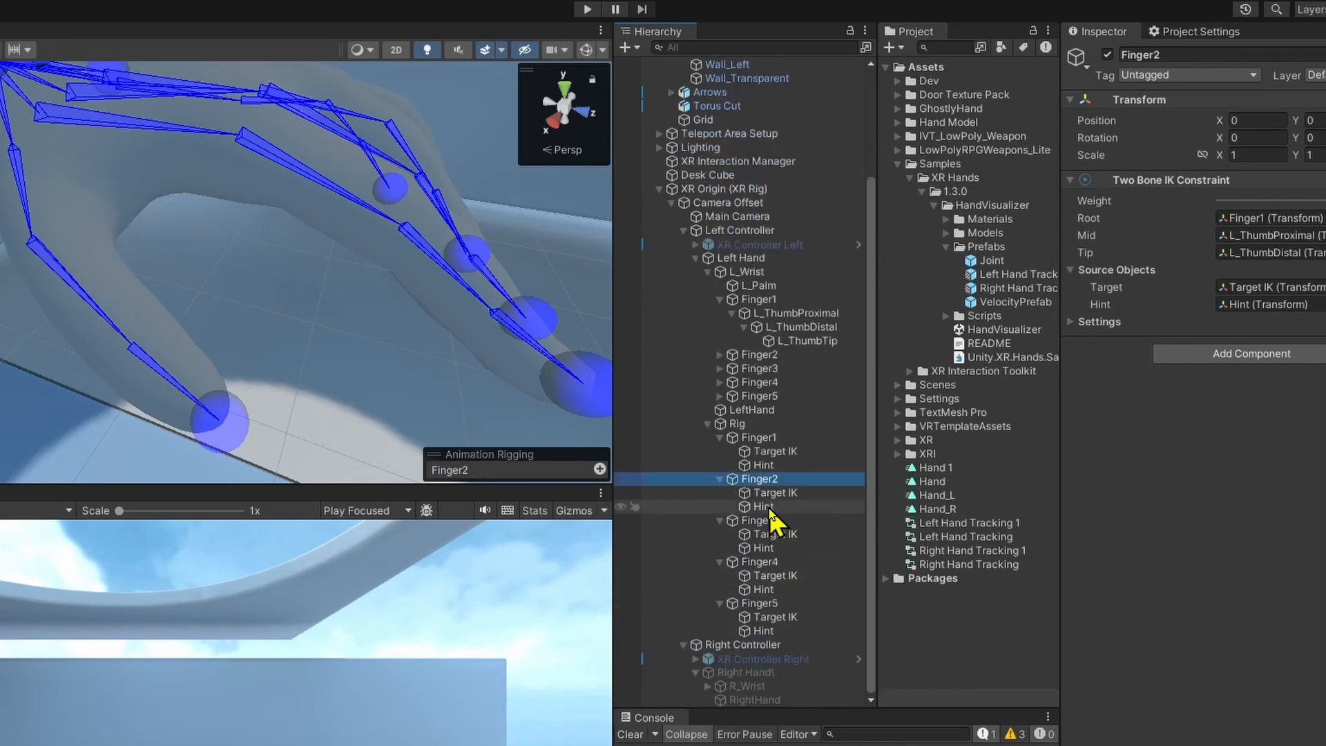
pyautogui.click(1276, 304)
pyautogui.click(1286, 287)
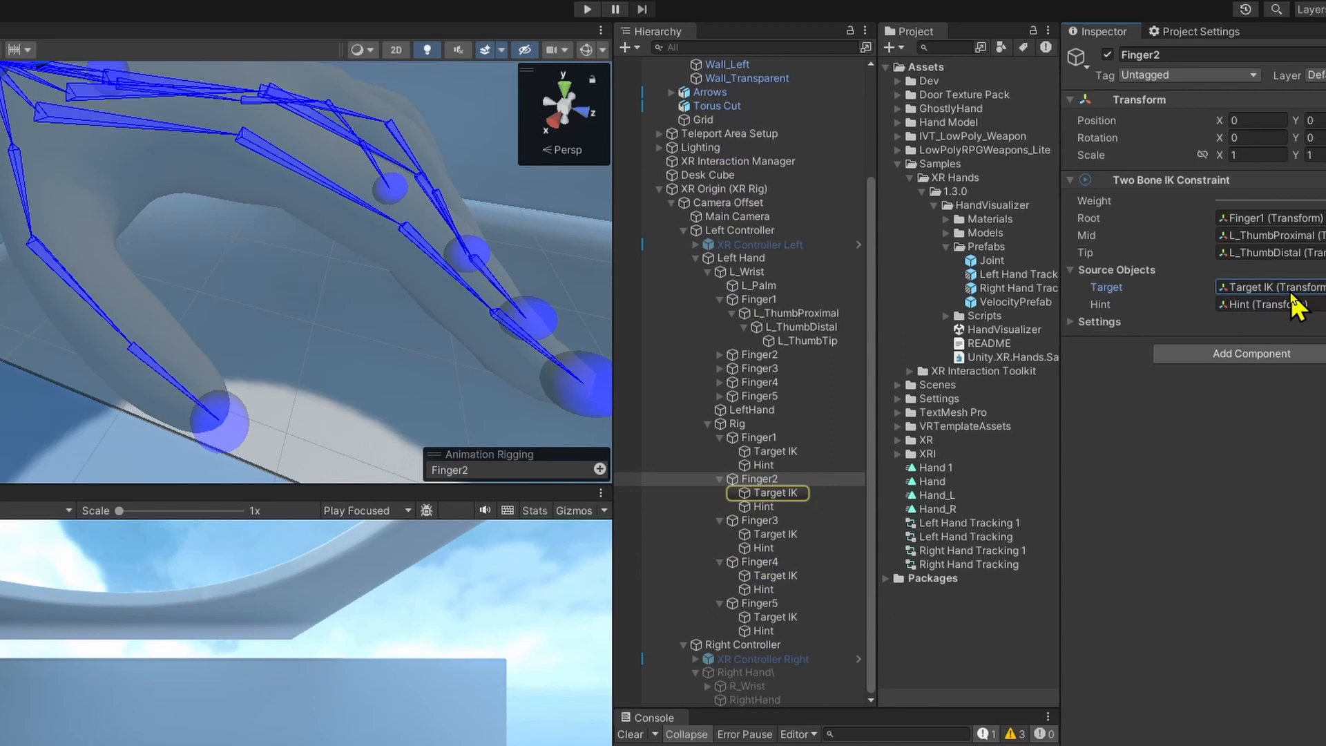
pyautogui.click(760, 479)
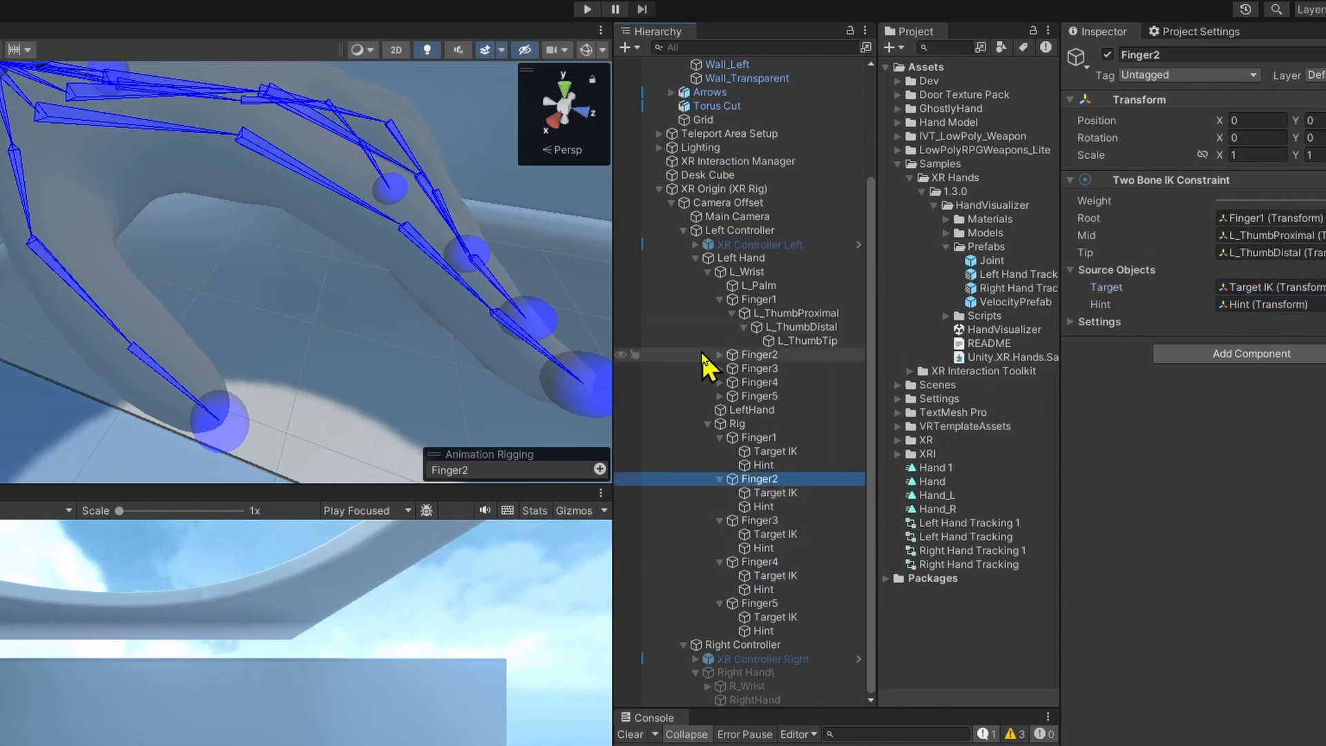
# Expand the Finger2, Finger3, Finger4 and Finger5 bone chains under L_Wrist down to their tips.
pyautogui.click(719, 354)
pyautogui.click(719, 355)
pyautogui.keyDown('alt'); pyautogui.click(719, 355); pyautogui.keyUp('alt')
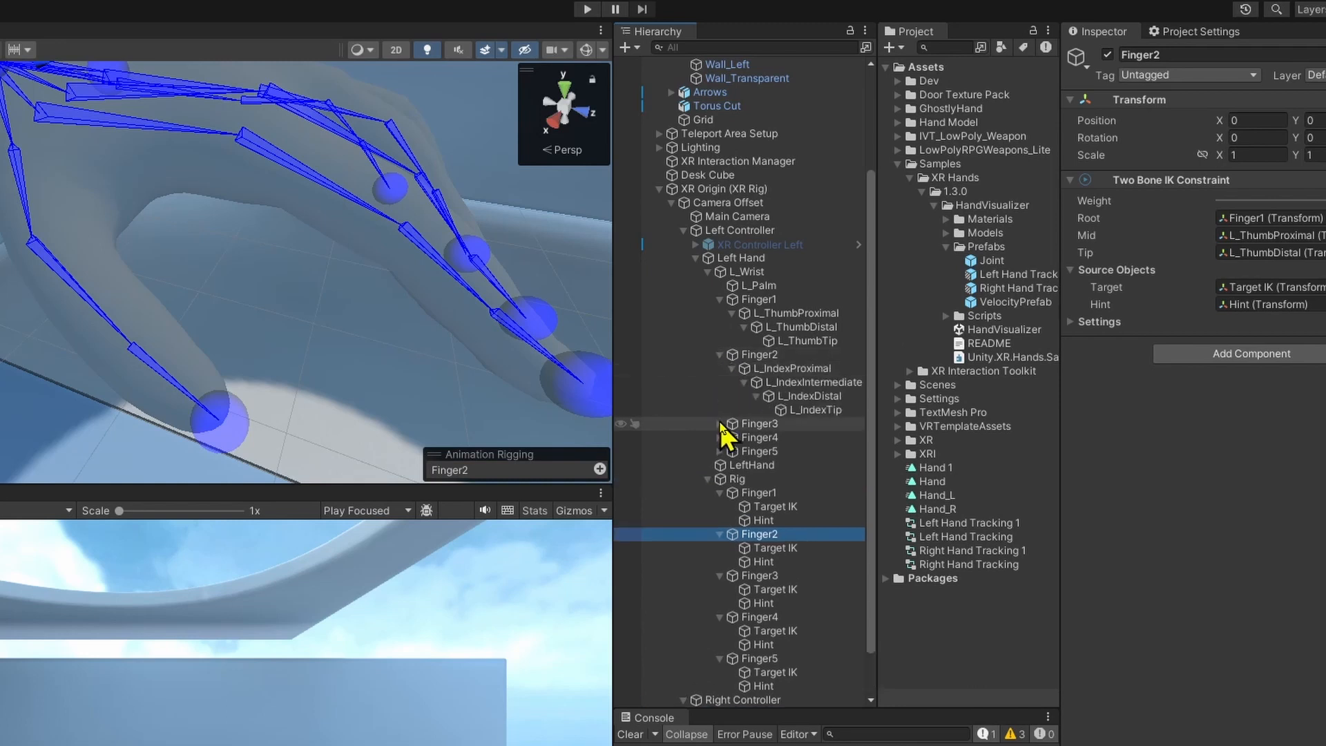
pyautogui.keyDown('alt'); pyautogui.click(719, 423); pyautogui.keyUp('alt')
pyautogui.keyDown('alt'); pyautogui.click(719, 493); pyautogui.keyUp('alt')
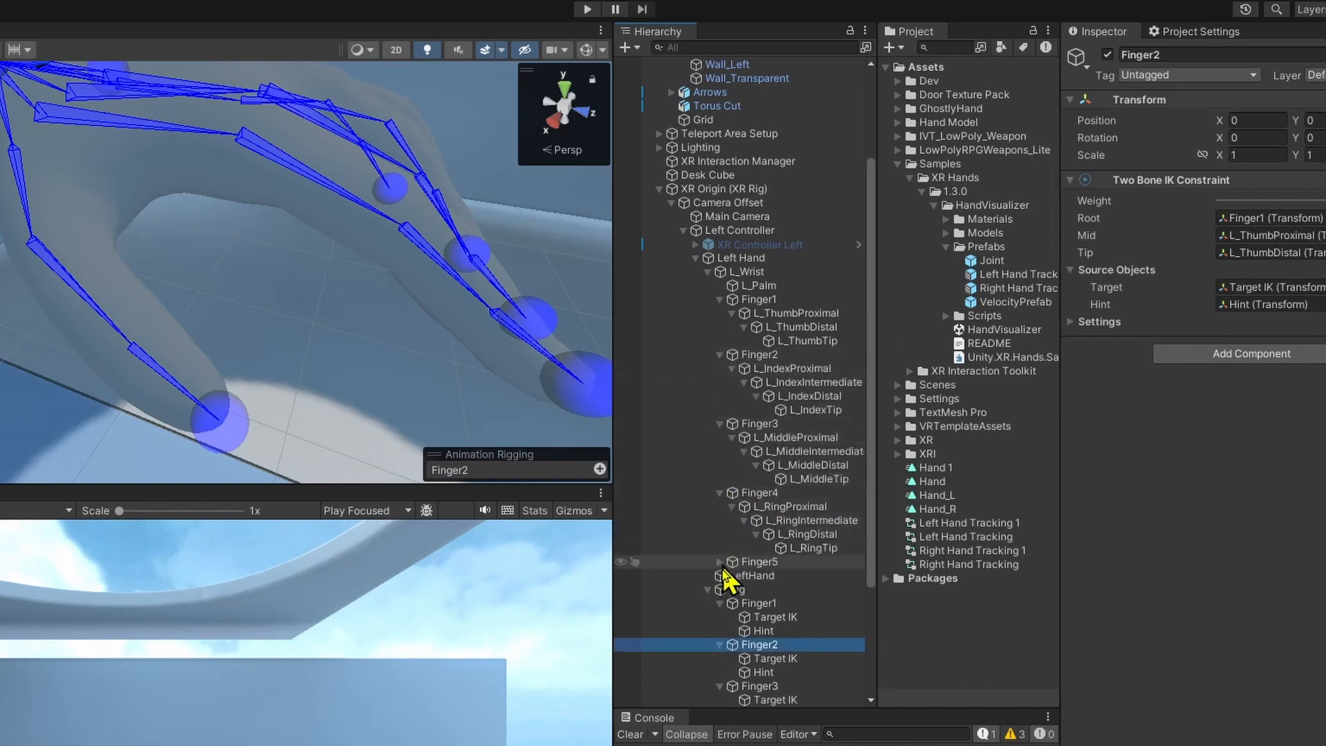
pyautogui.keyDown('alt'); pyautogui.click(719, 561); pyautogui.keyUp('alt')
pyautogui.scroll(-3, 835, 537)
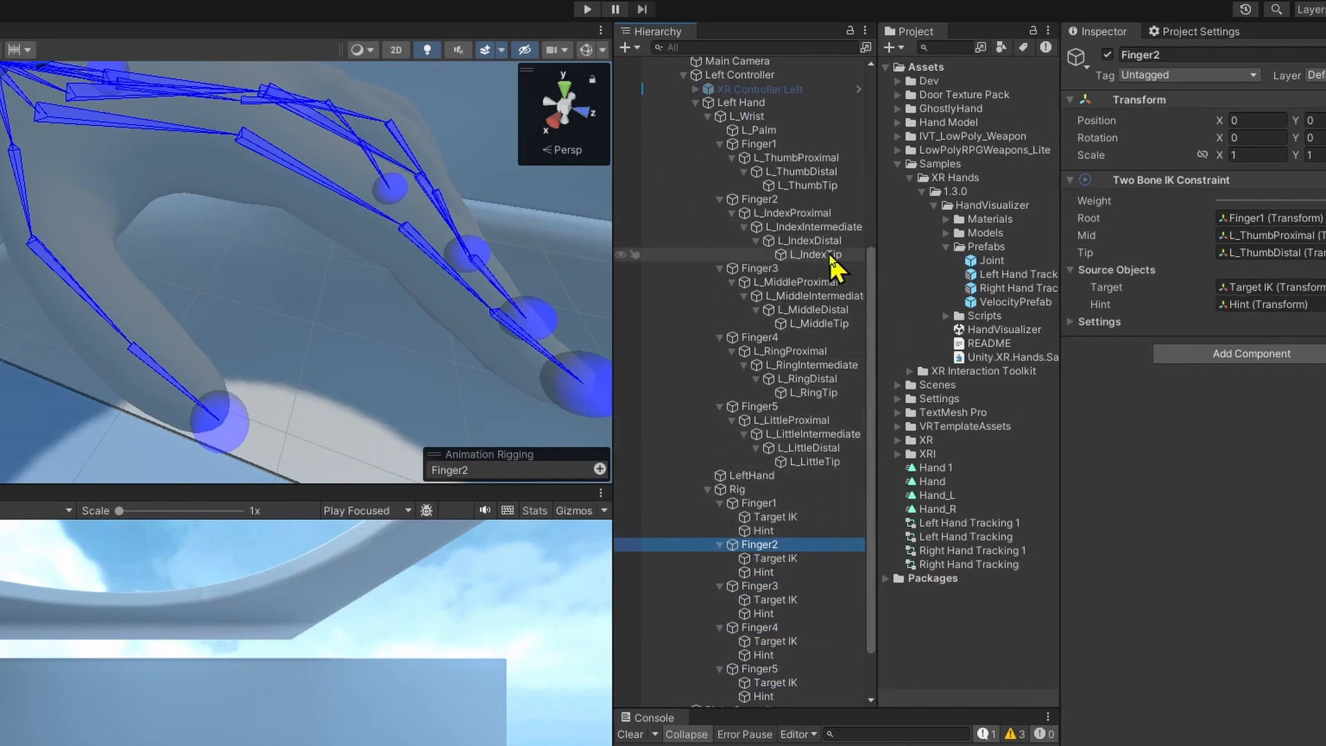
# Assign L_IndexProximal, L_IndexIntermediate and L_IndexDistal as Root, Mid and Tip of the Finger2 constraint, and the matching L_Middle bones for Finger3.
pyautogui.moveTo(820, 244); pyautogui.dragTo(1271, 218)
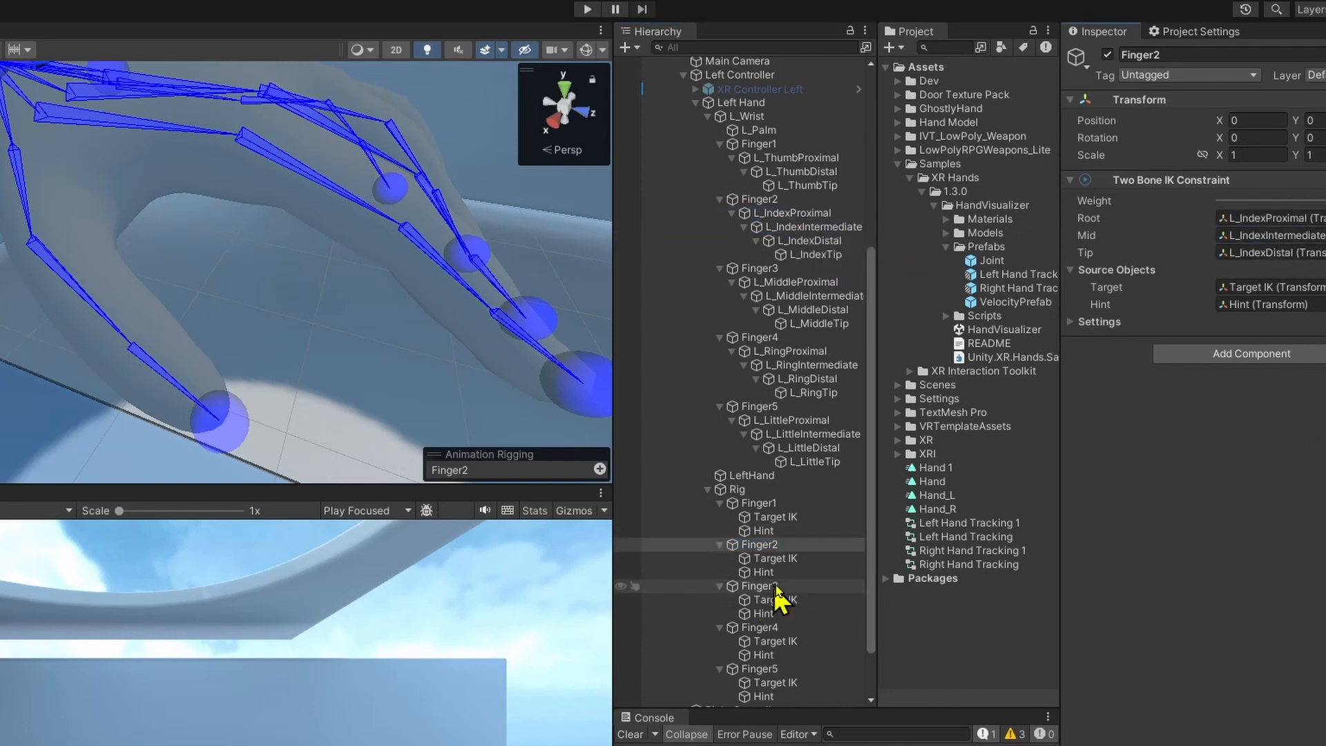
pyautogui.click(798, 589)
pyautogui.moveTo(811, 310); pyautogui.dragTo(1271, 234)
pyautogui.moveTo(784, 296); pyautogui.dragTo(1270, 218)
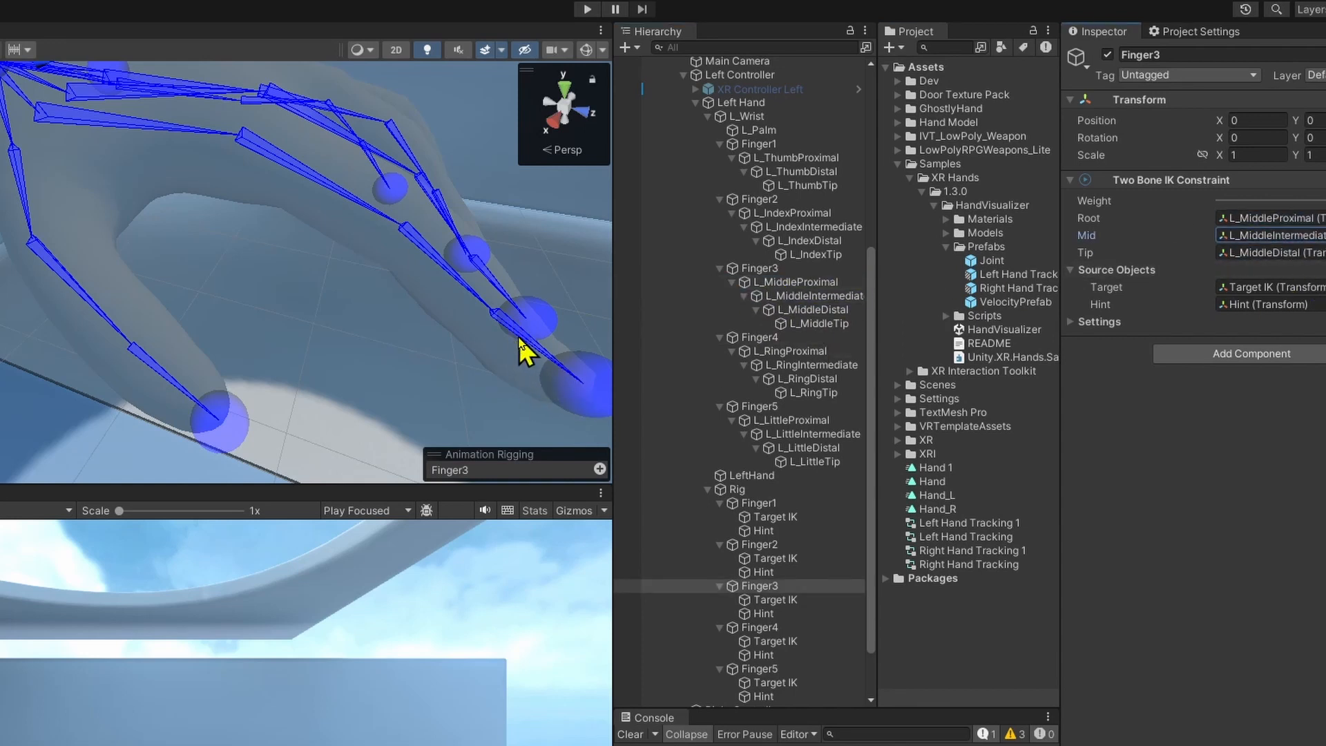
# Set the Finger5 constraint's Root to L_LittleProximal, Mid to L_LittleIntermediate and Tip to L_LittleDistal.
pyautogui.click(760, 627)
pyautogui.click(760, 669)
pyautogui.moveTo(789, 449); pyautogui.dragTo(1235, 254)
pyautogui.moveTo(801, 434); pyautogui.dragTo(1277, 235)
pyautogui.moveTo(792, 420); pyautogui.dragTo(1310, 219)
pyautogui.scroll(-3, 787, 600)
pyautogui.click(784, 616)
pyautogui.click(812, 603)
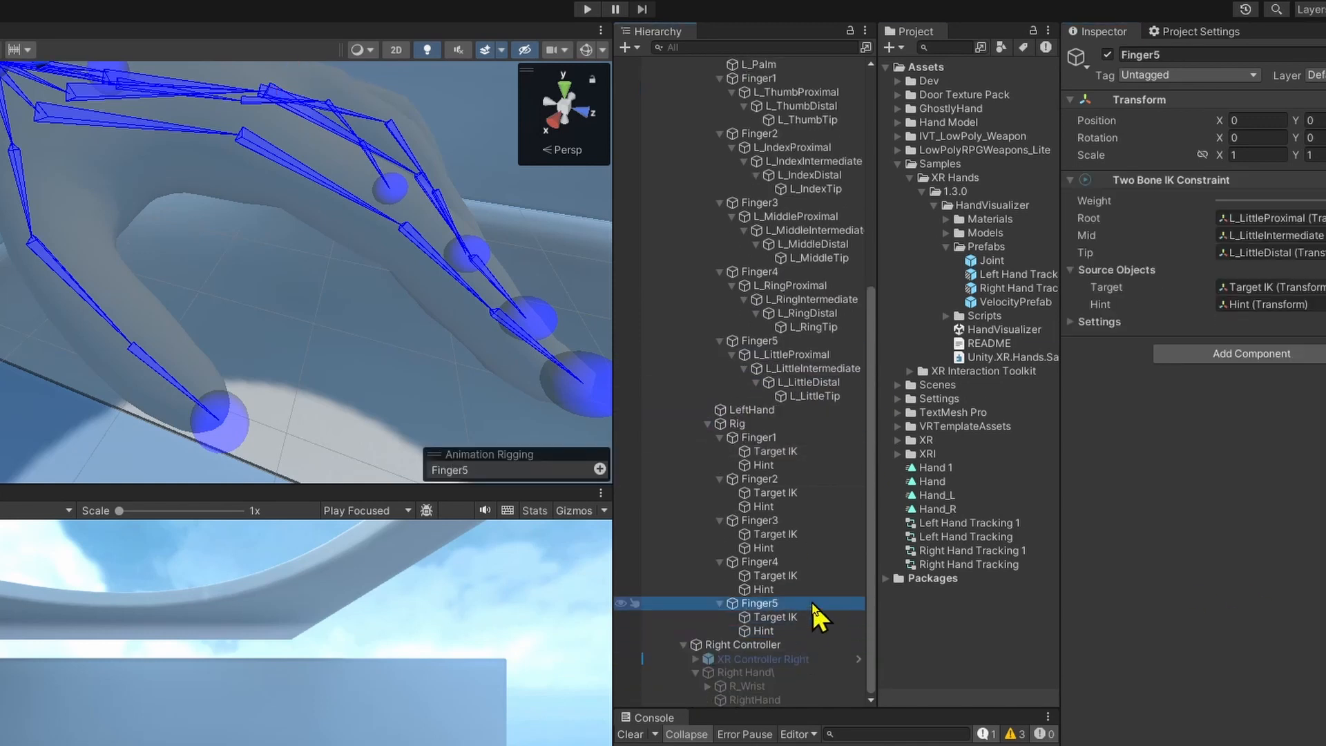
# Run the scene in Play mode and inspect the left hand with Finger1's Target IK selected.
pyautogui.click(766, 465)
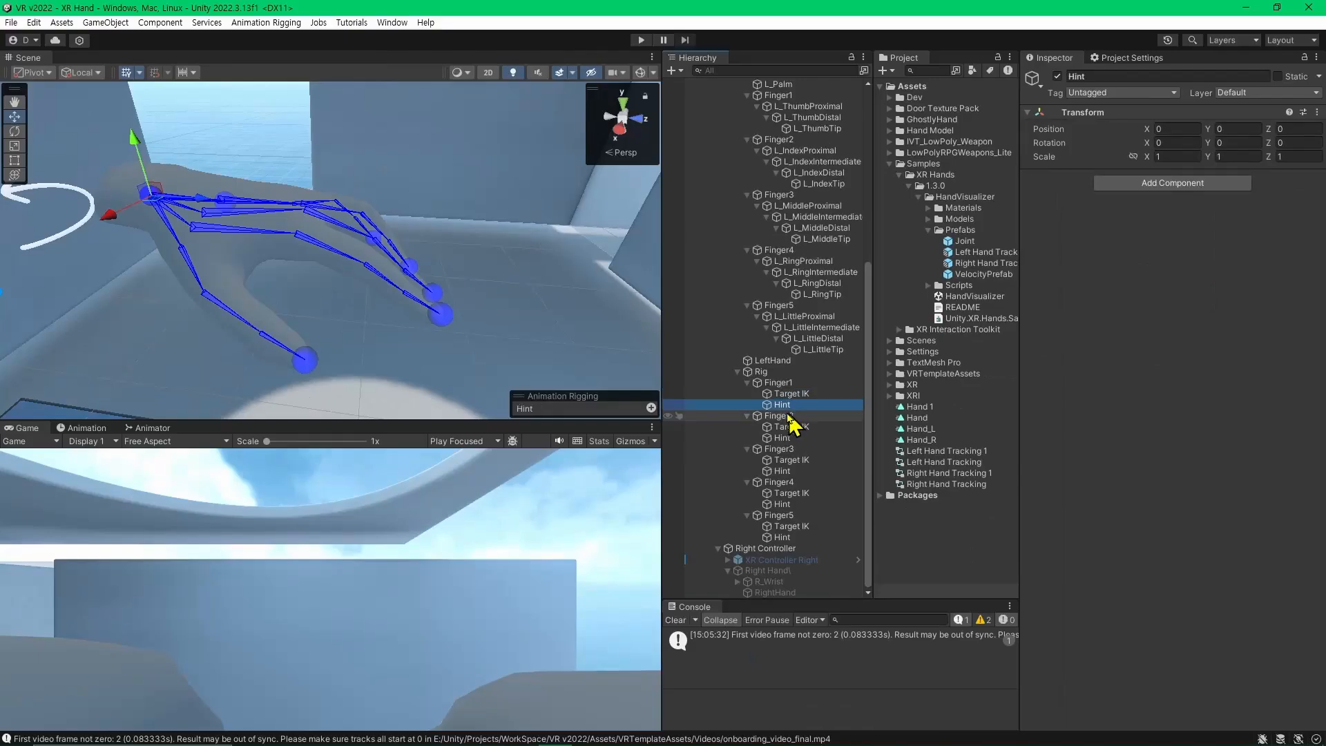
pyautogui.click(770, 451)
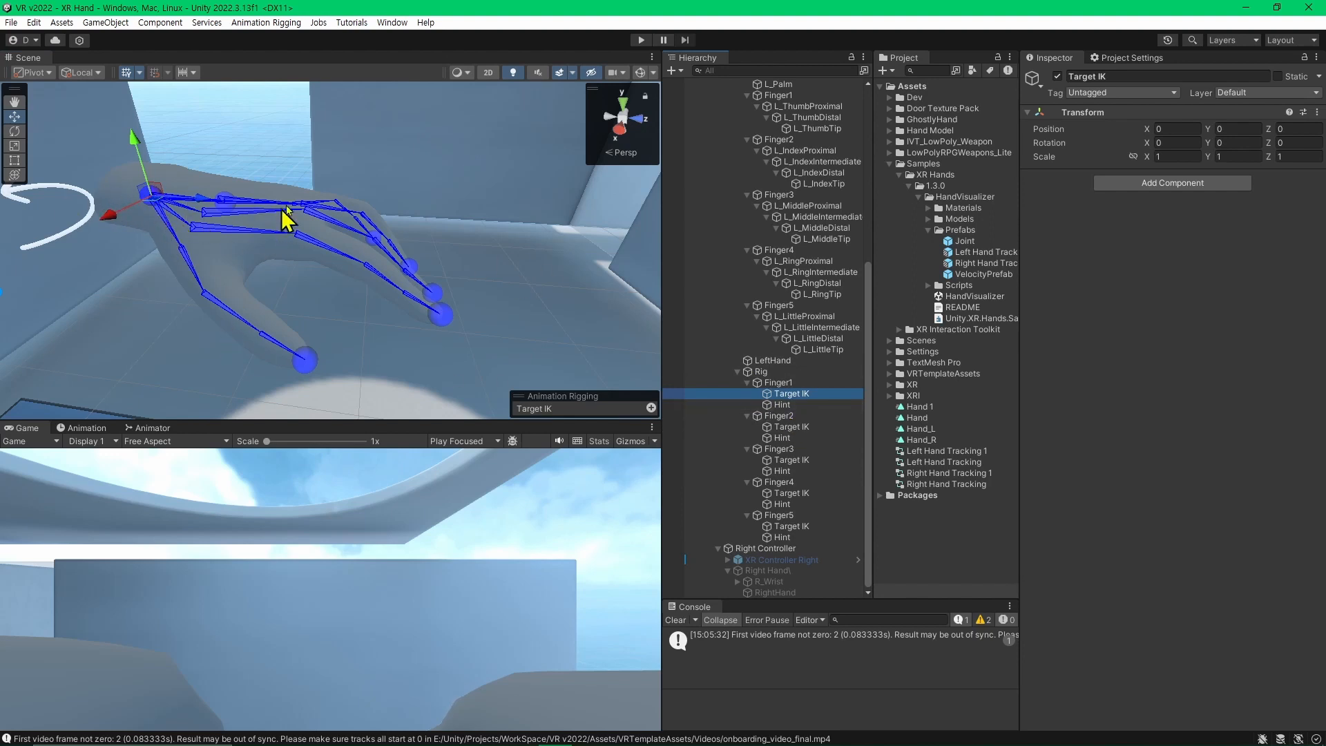
pyautogui.click(641, 39)
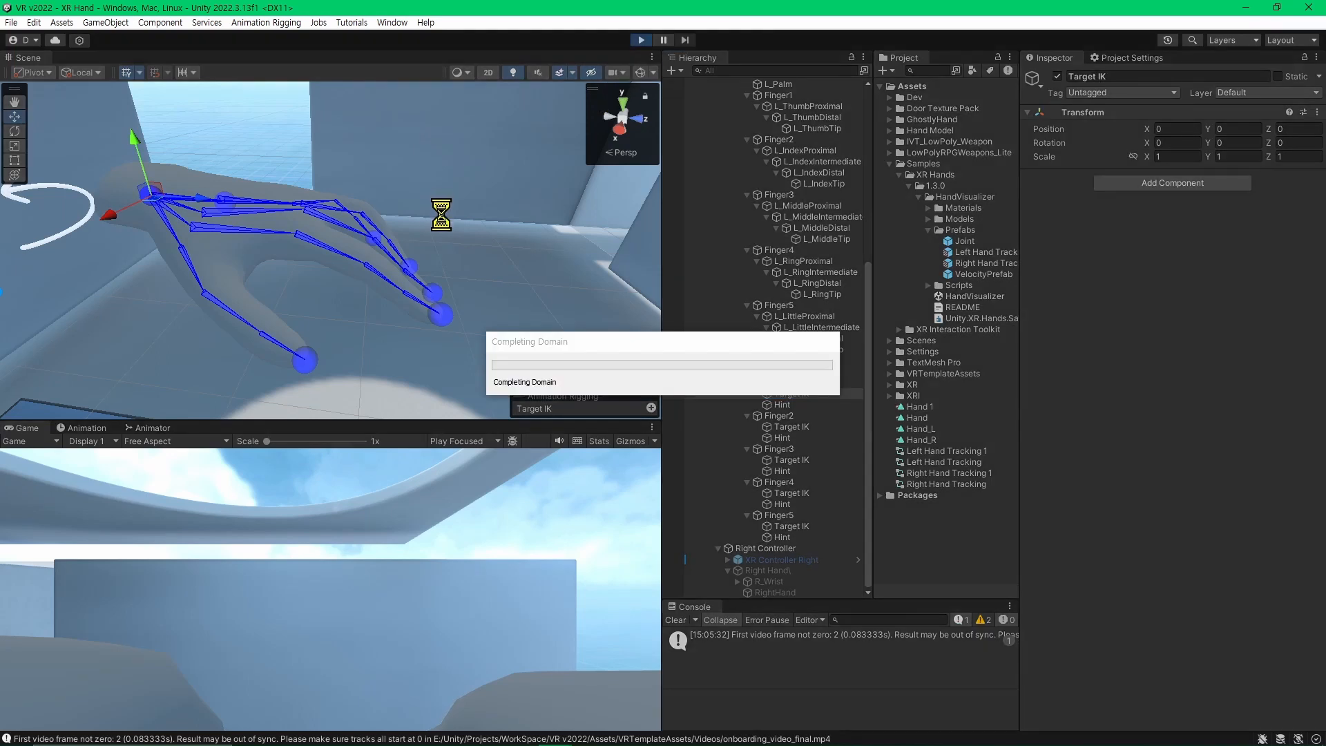
pyautogui.moveTo(304, 259); pyautogui.dragTo(683, 382, button='right')
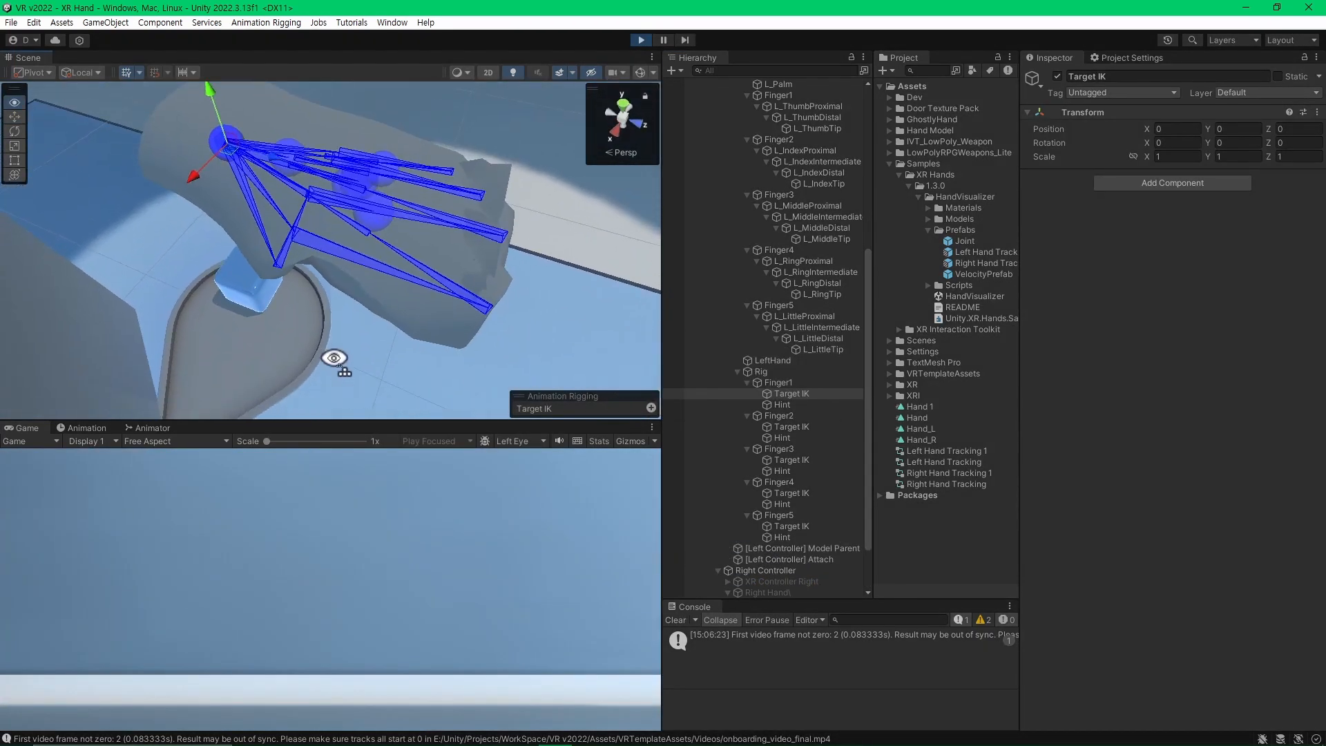
pyautogui.click(826, 394)
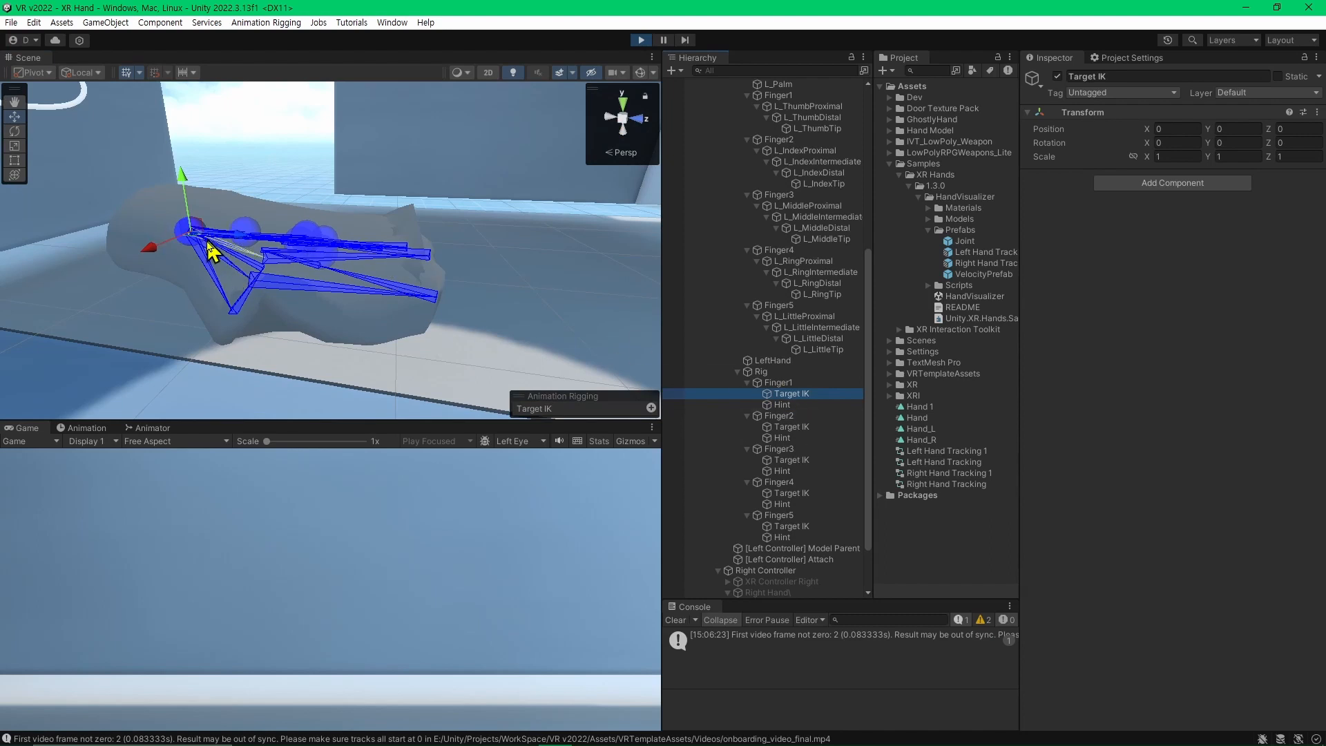
# Move Finger1's Target IK away from the wrist to stretch out the thumb while the scene is playing.
pyautogui.moveTo(241, 265)
pyautogui.mouseDown(button='right')
pyautogui.moveTo(154, 281)
pyautogui.moveTo(219, 276)
pyautogui.mouseUp(button='right')
pyautogui.moveTo(280, 221); pyautogui.dragTo(586, 364)
pyautogui.moveTo(545, 290); pyautogui.dragTo(207, 429)
pyautogui.keyDown('alt'); pyautogui.moveTo(274, 302); pyautogui.dragTo(294, 374); pyautogui.keyUp('alt')
pyautogui.moveTo(296, 315); pyautogui.dragTo(297, 343)
# Move the Target IK objects of Finger2 to Finger5 together to about X 0.0345 and Z 0.1518.
pyautogui.click(814, 428)
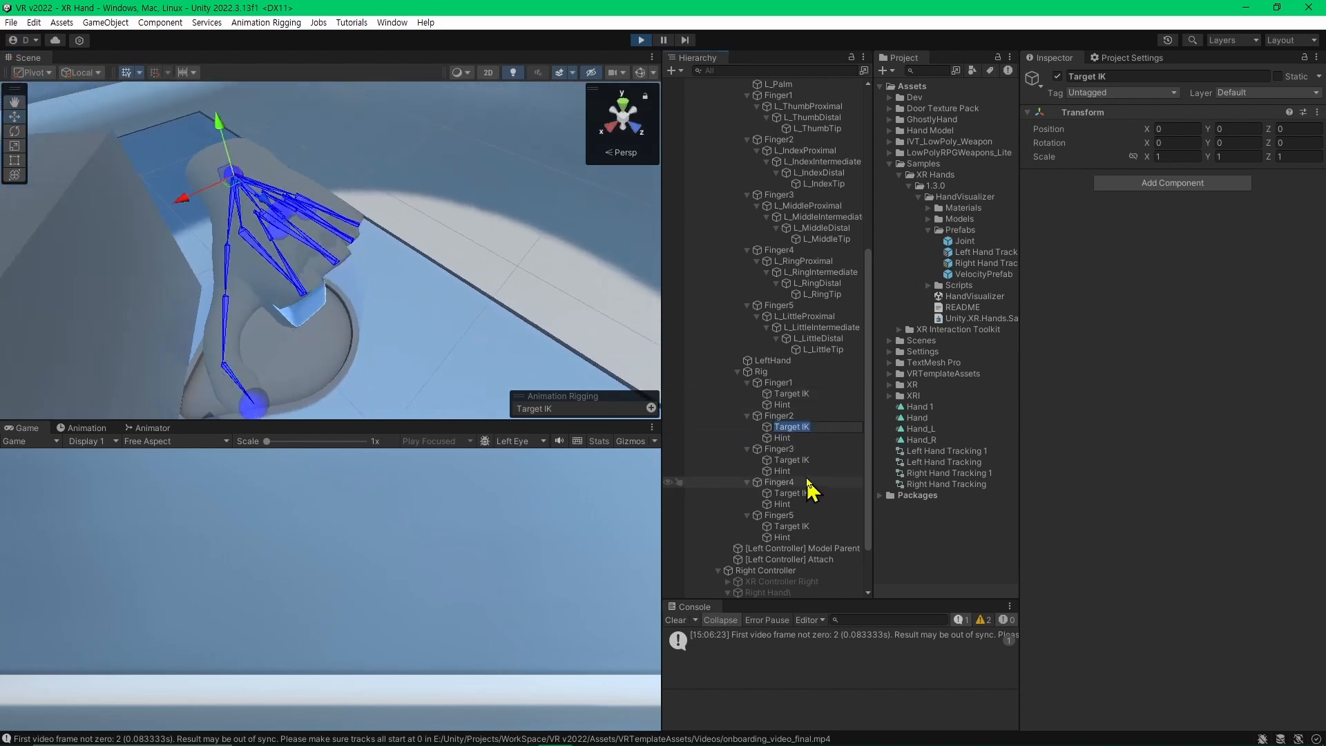
pyautogui.keyDown('ctrl'); pyautogui.click(808, 470); pyautogui.keyUp('ctrl')
pyautogui.keyDown('ctrl'); pyautogui.click(808, 471); pyautogui.keyUp('ctrl')
pyautogui.keyDown('ctrl'); pyautogui.click(809, 460); pyautogui.keyUp('ctrl')
pyautogui.keyDown('ctrl'); pyautogui.click(826, 495); pyautogui.keyUp('ctrl')
pyautogui.keyDown('ctrl'); pyautogui.click(825, 528); pyautogui.keyUp('ctrl')
pyautogui.moveTo(268, 215); pyautogui.dragTo(491, 388)
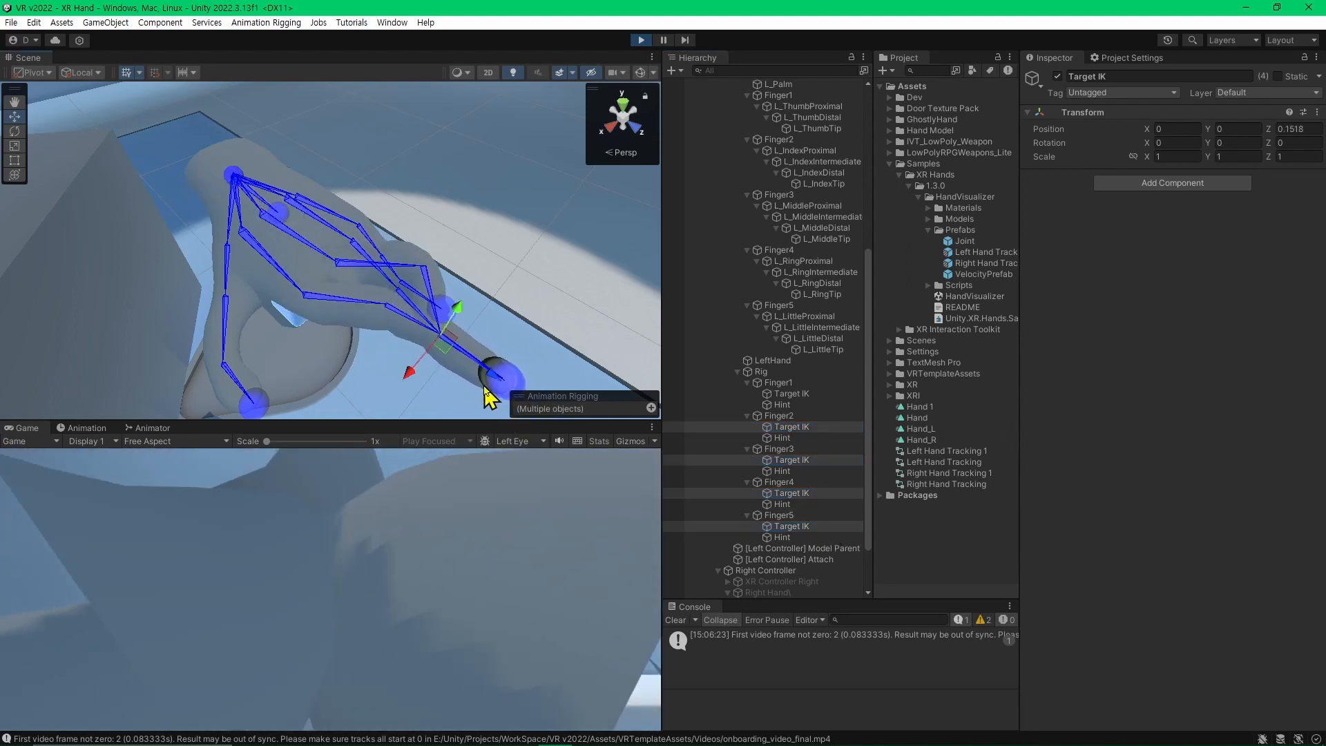
pyautogui.moveTo(411, 379); pyautogui.dragTo(334, 417)
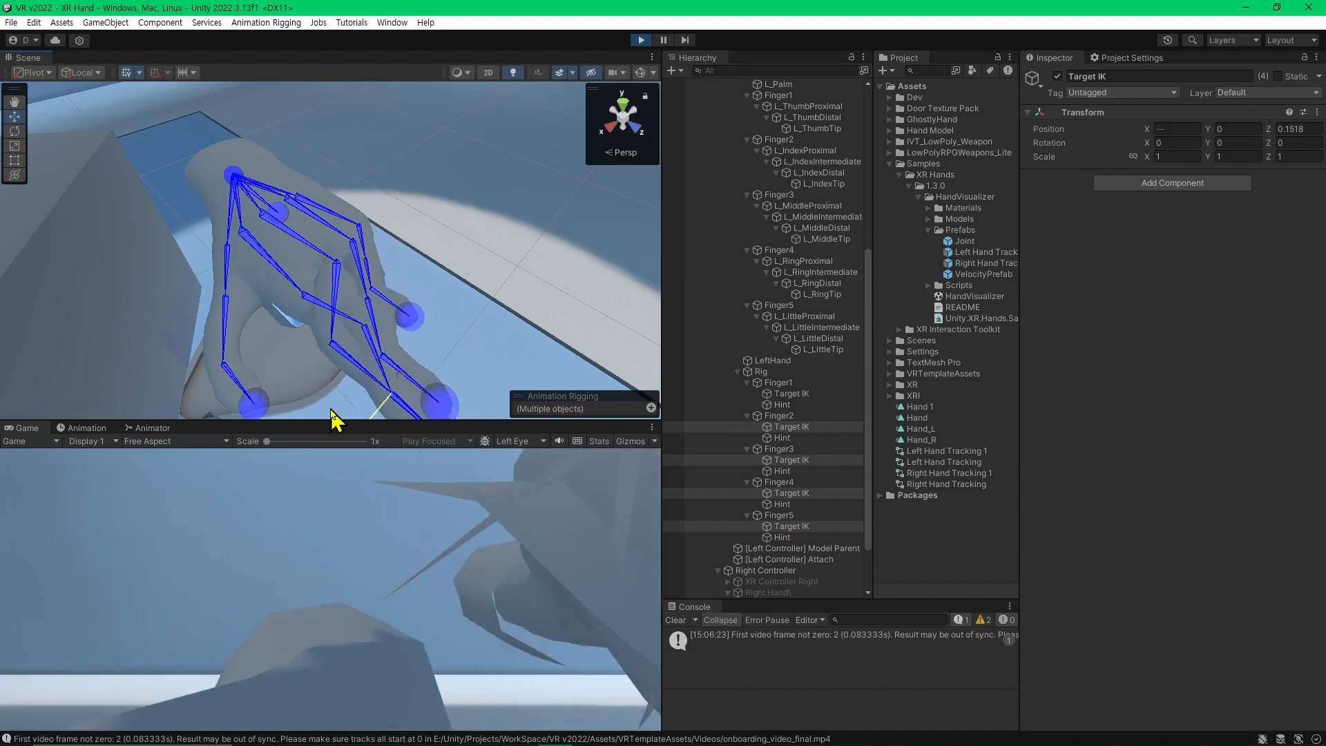
# Spread the fingers by dropping the Finger2, Finger3 and Finger4 targets from the selection in turn, moving the rest until Finger5's reaches about X -0.0557.
pyautogui.keyDown('ctrl'); pyautogui.click(778, 429); pyautogui.keyUp('ctrl')
pyautogui.press('f')
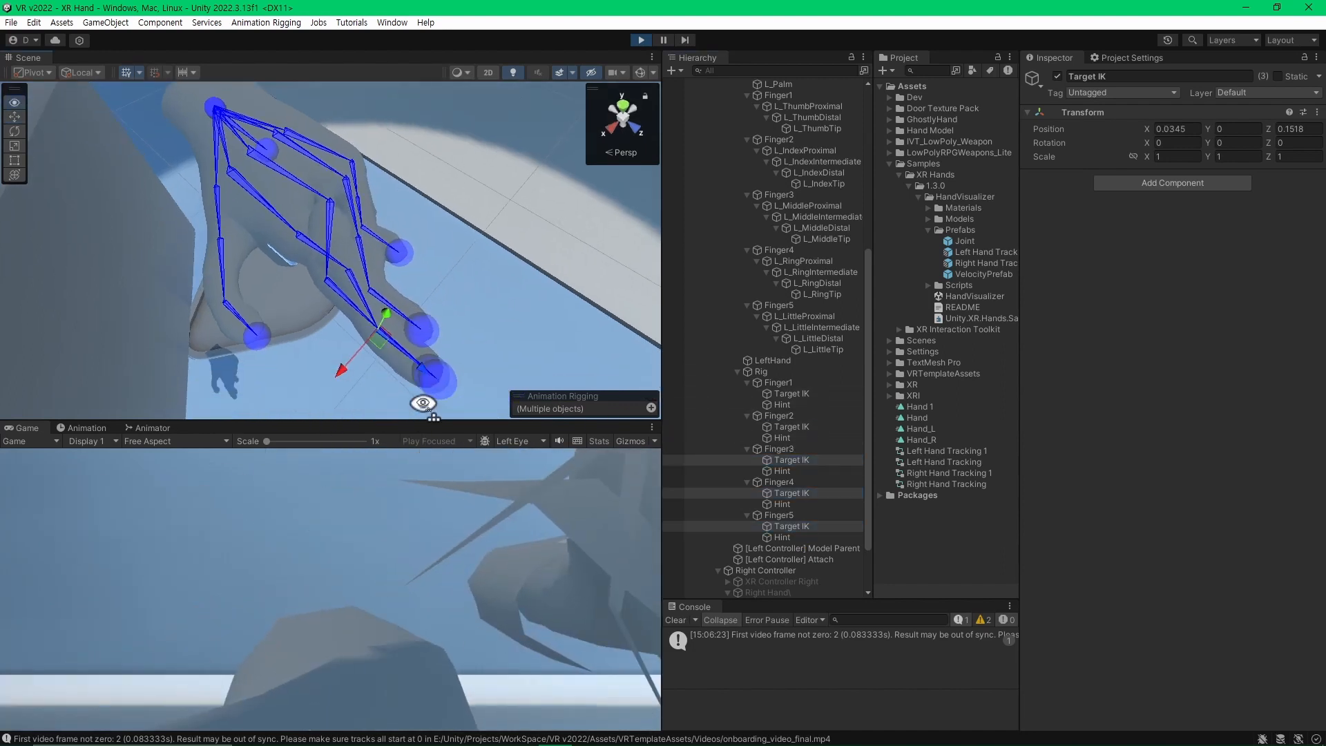
pyautogui.keyDown('ctrl'); pyautogui.click(792, 461); pyautogui.keyUp('ctrl')
pyautogui.moveTo(386, 349); pyautogui.dragTo(432, 304)
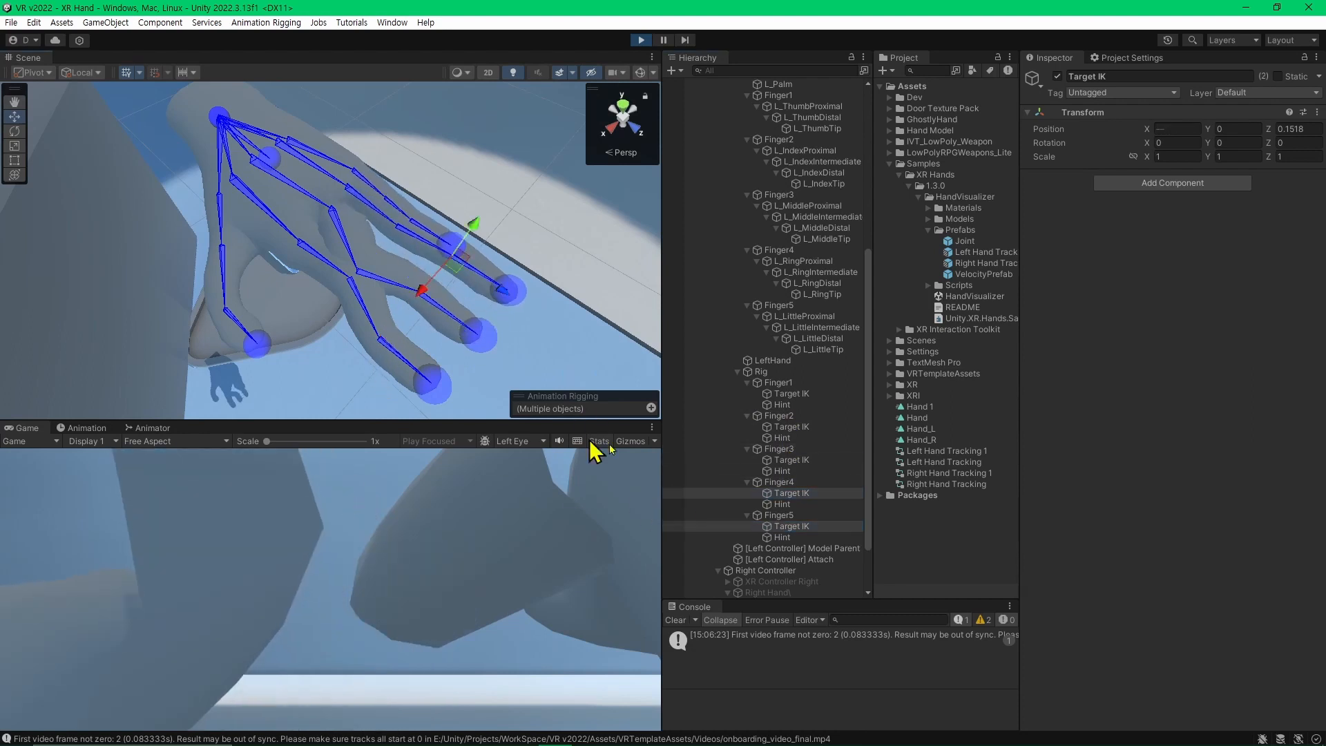
pyautogui.keyDown('ctrl'); pyautogui.click(786, 491); pyautogui.keyUp('ctrl')
pyautogui.moveTo(426, 288); pyautogui.dragTo(504, 217)
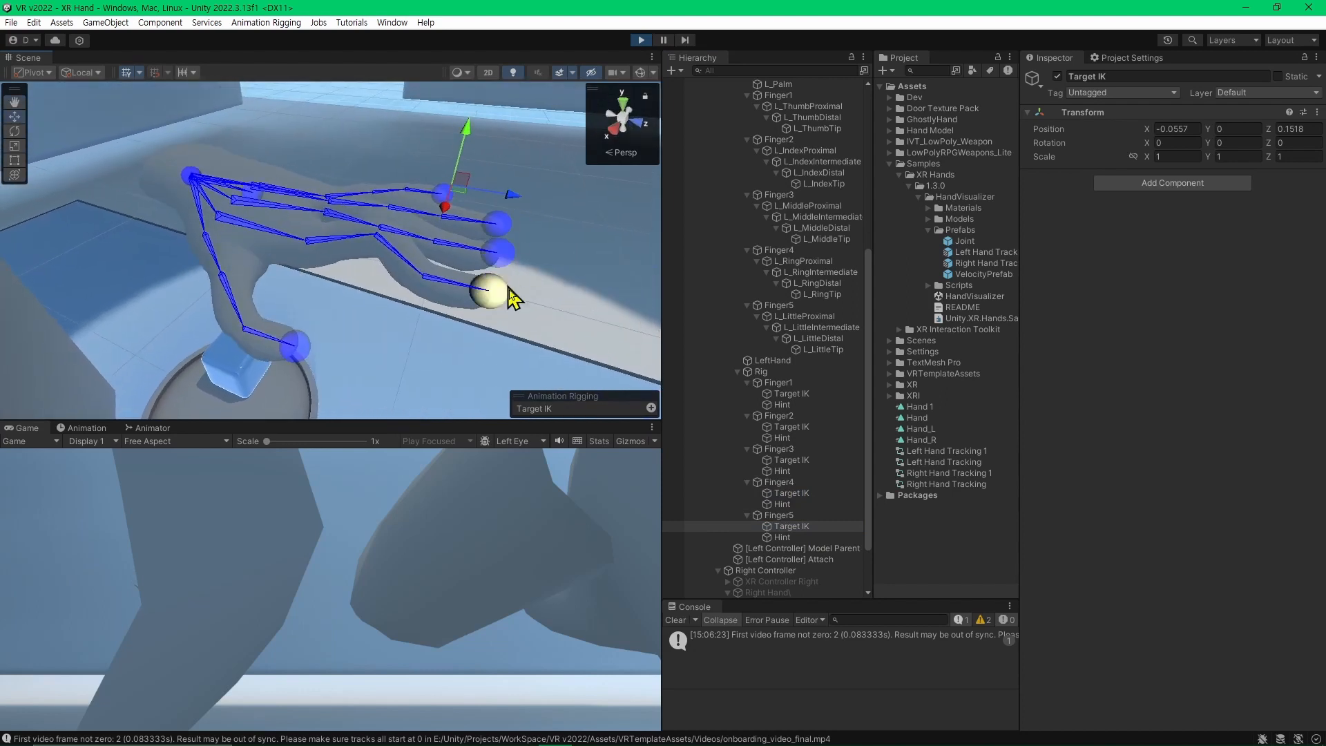
# Move and rotate Finger2's Target IK to curl the index finger, and exit Play mode.
pyautogui.click(556, 332)
pyautogui.keyDown('alt'); pyautogui.moveTo(557, 334); pyautogui.dragTo(503, 228); pyautogui.keyUp('alt')
pyautogui.click(502, 228)
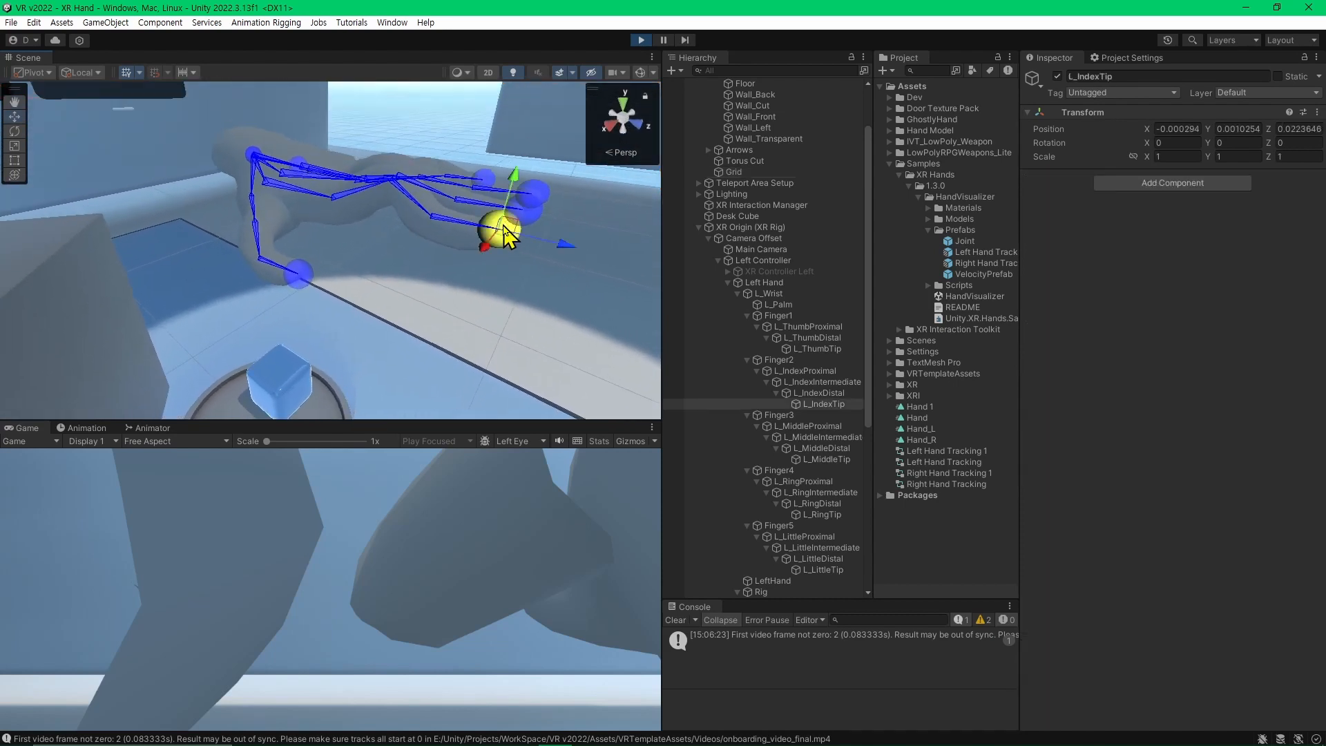
pyautogui.click(823, 560)
pyautogui.scroll(-7, 809, 497)
pyautogui.click(791, 383)
pyautogui.click(796, 350)
pyautogui.click(805, 360)
pyautogui.keyDown('alt'); pyautogui.moveTo(582, 329); pyautogui.dragTo(533, 229); pyautogui.keyUp('alt')
pyautogui.moveTo(429, 213); pyautogui.dragTo(355, 262)
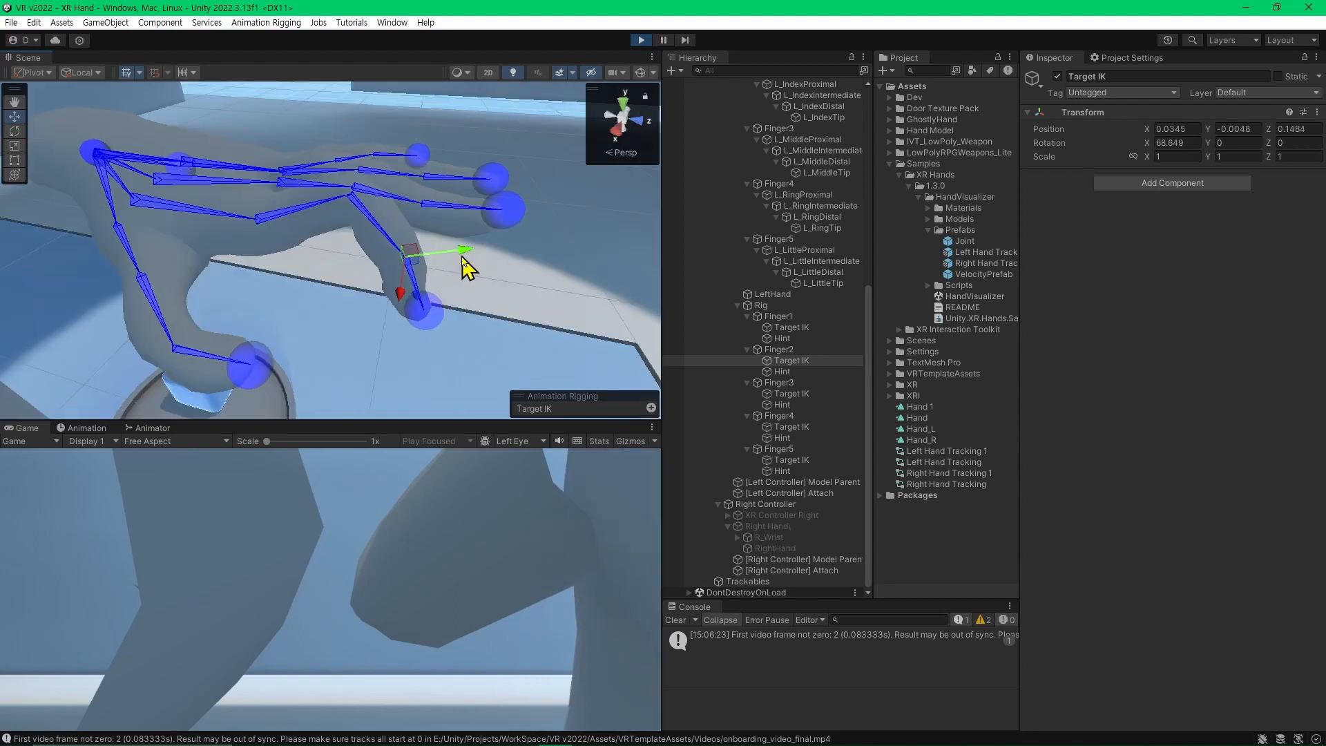
pyautogui.press('e')
pyautogui.moveTo(450, 274); pyautogui.dragTo(415, 205)
pyautogui.press('w')
pyautogui.press('e')
pyautogui.hotkey('ctrl', 'p')
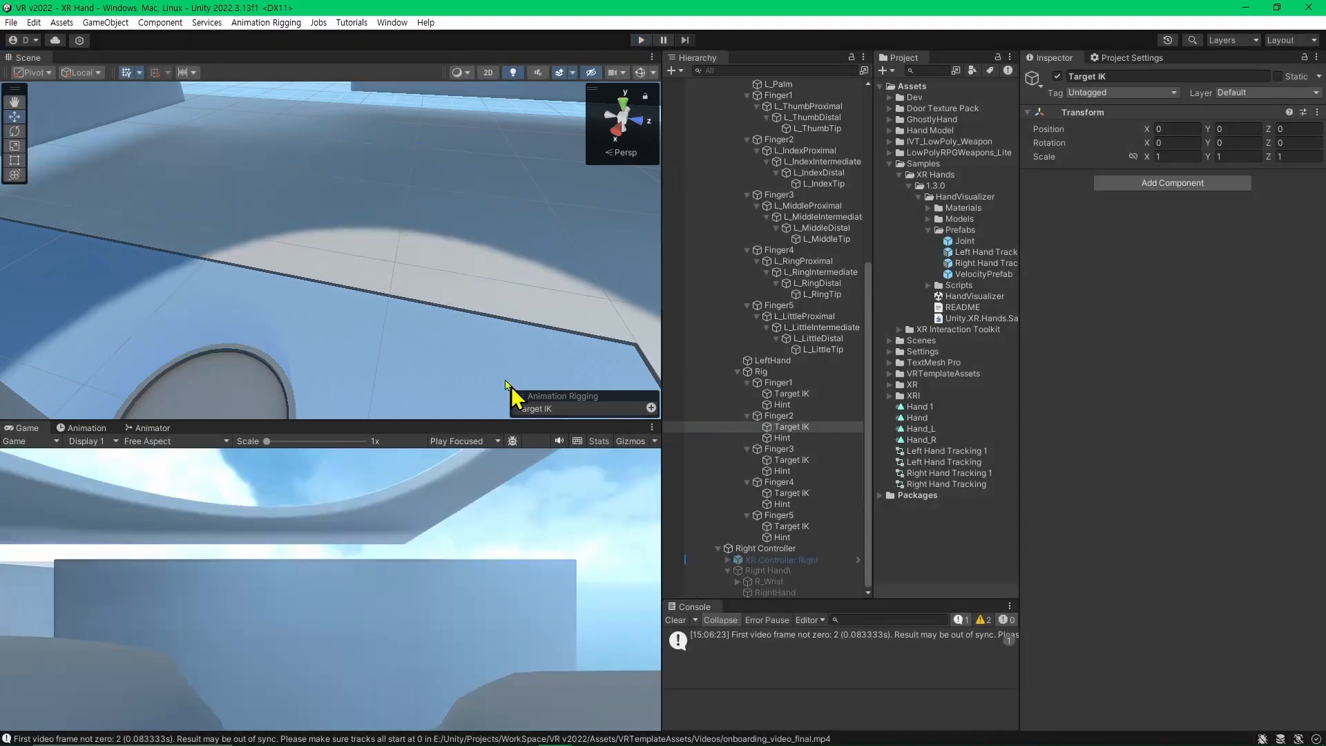
# Look up which bone the Finger1 constraint uses as its Tip and locate it in the hand hierarchy.
pyautogui.moveTo(389, 279); pyautogui.dragTo(495, 351, button='right')
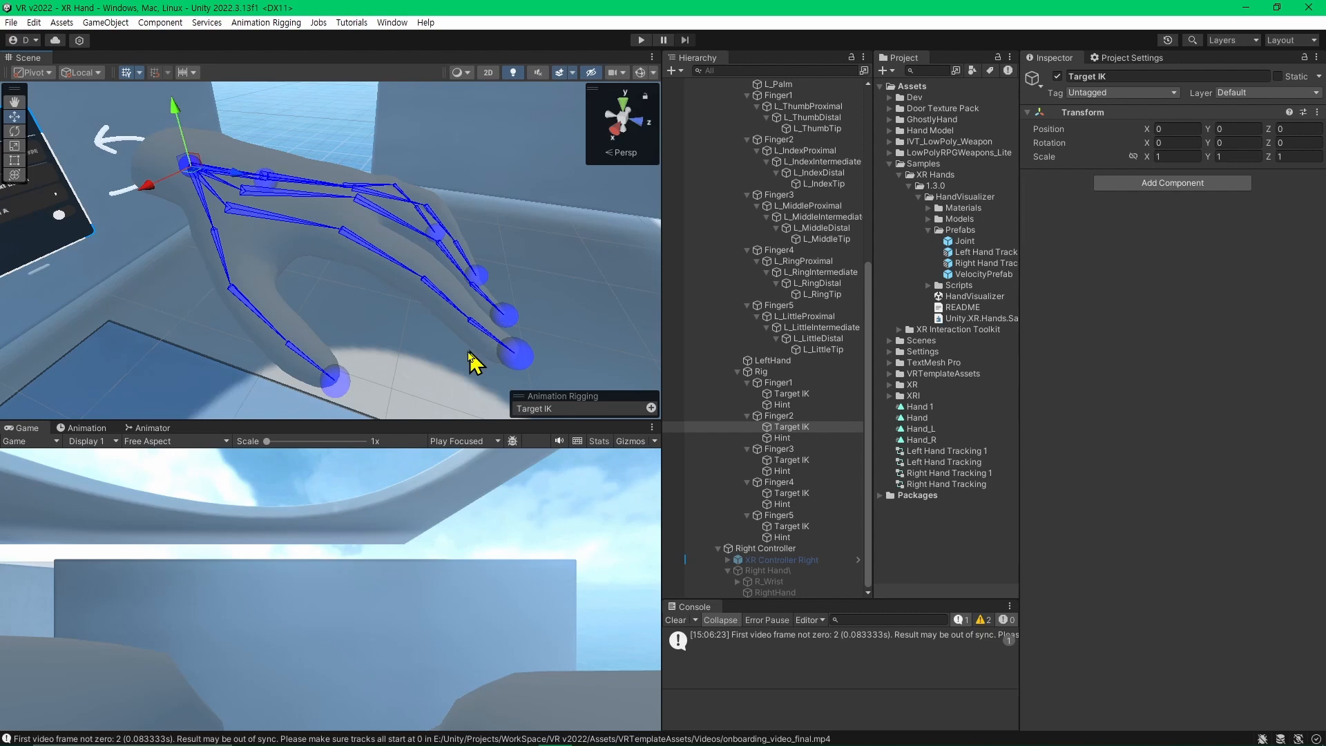
pyautogui.click(739, 393)
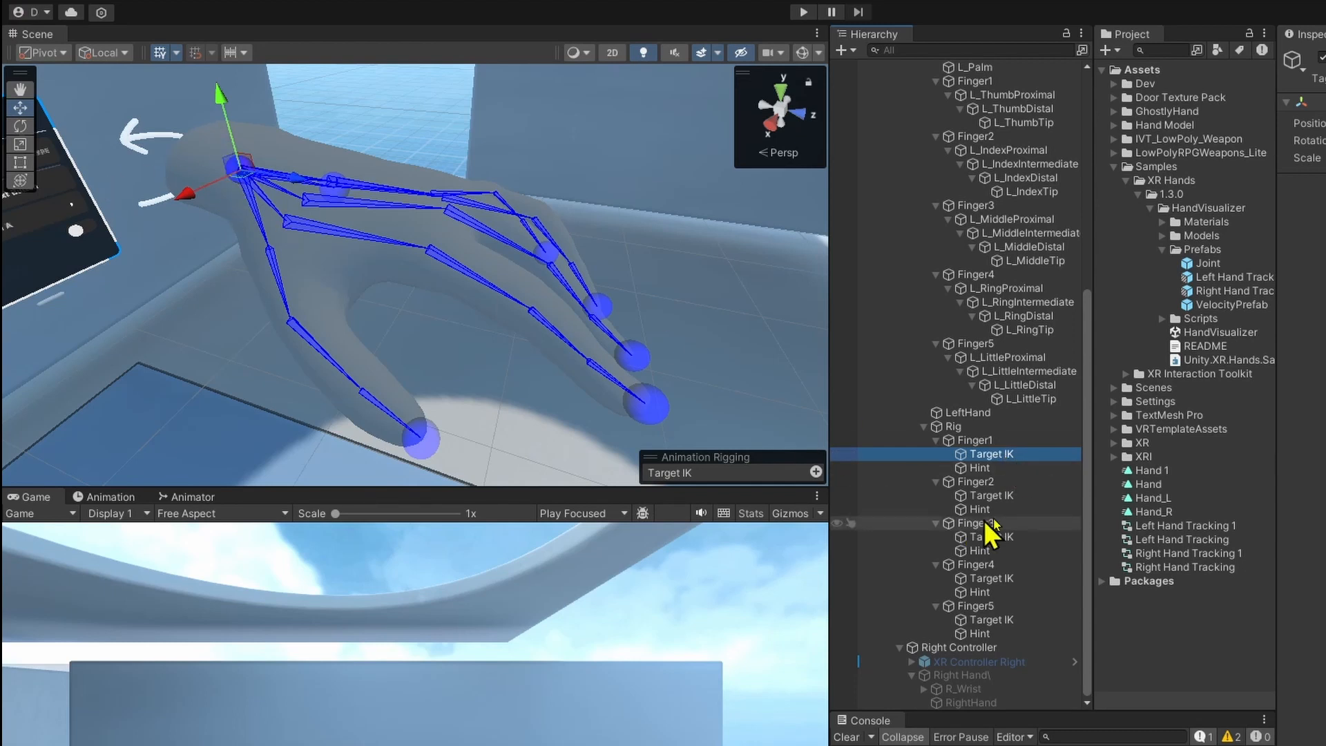
pyautogui.scroll(3, 1001, 546)
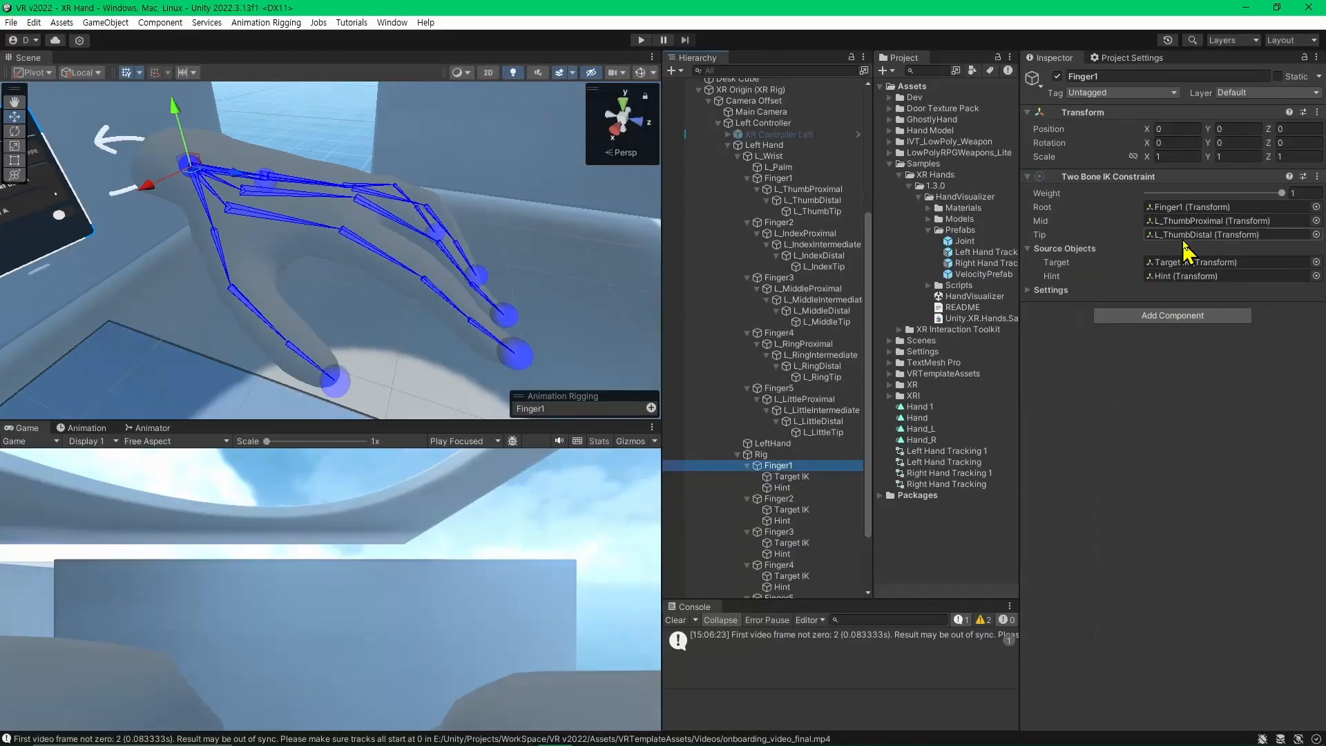
pyautogui.click(1183, 236)
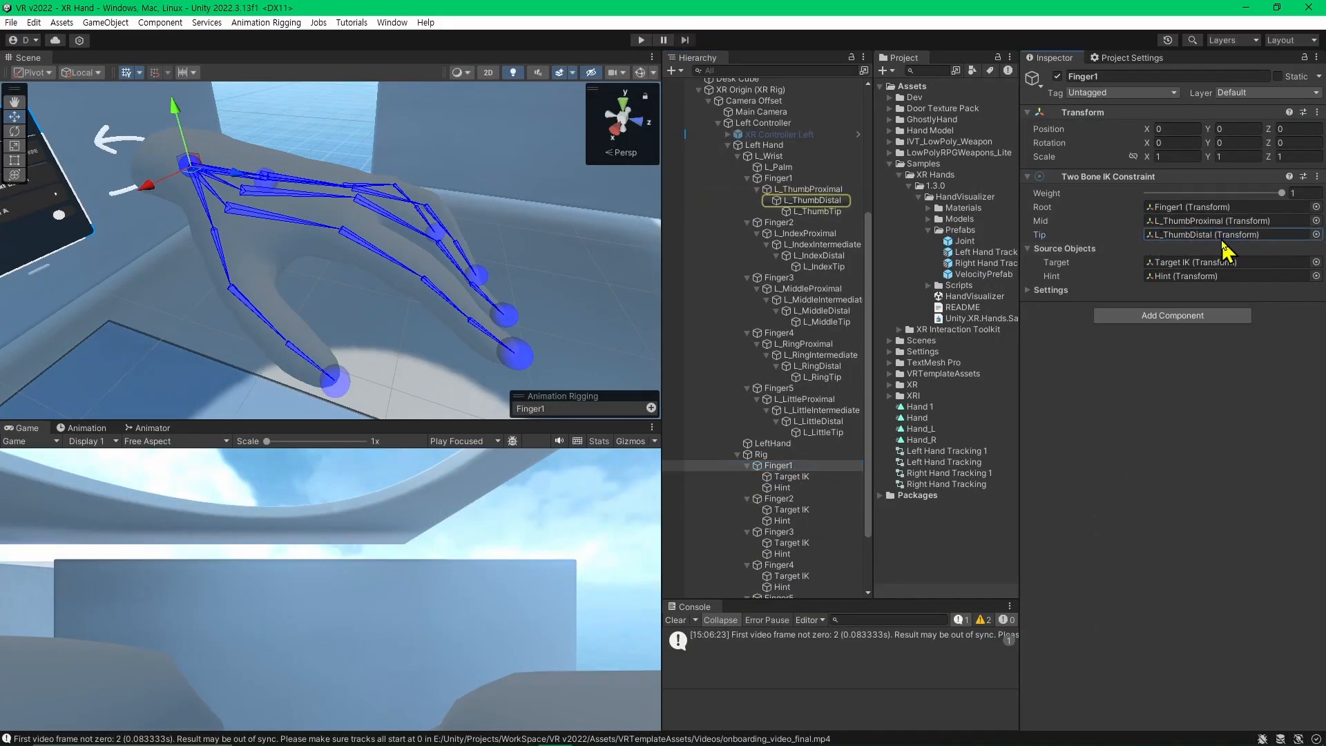
# Align the position of Finger1's Target IK to the L_ThumbDistal bone with Animation Rigging's Align Position.
pyautogui.click(823, 476)
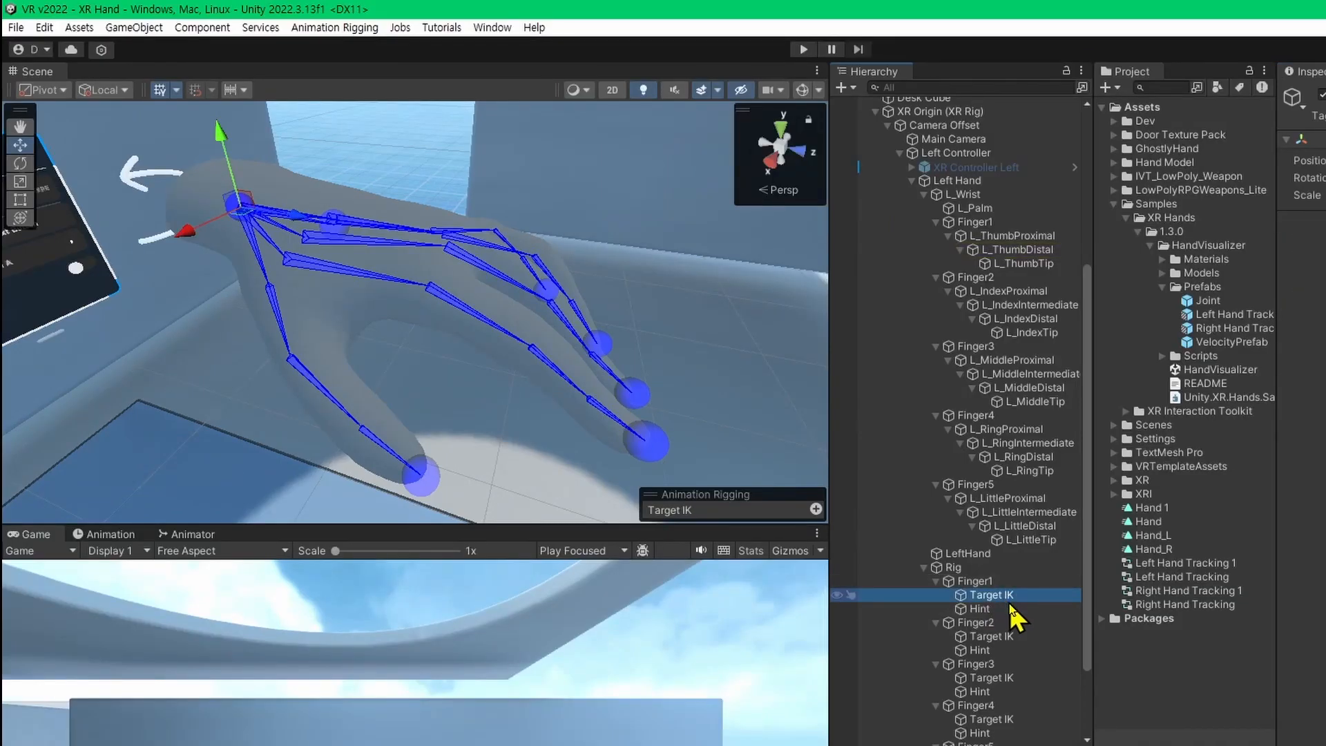
pyautogui.keyDown('ctrl'); pyautogui.click(1042, 250); pyautogui.keyUp('ctrl')
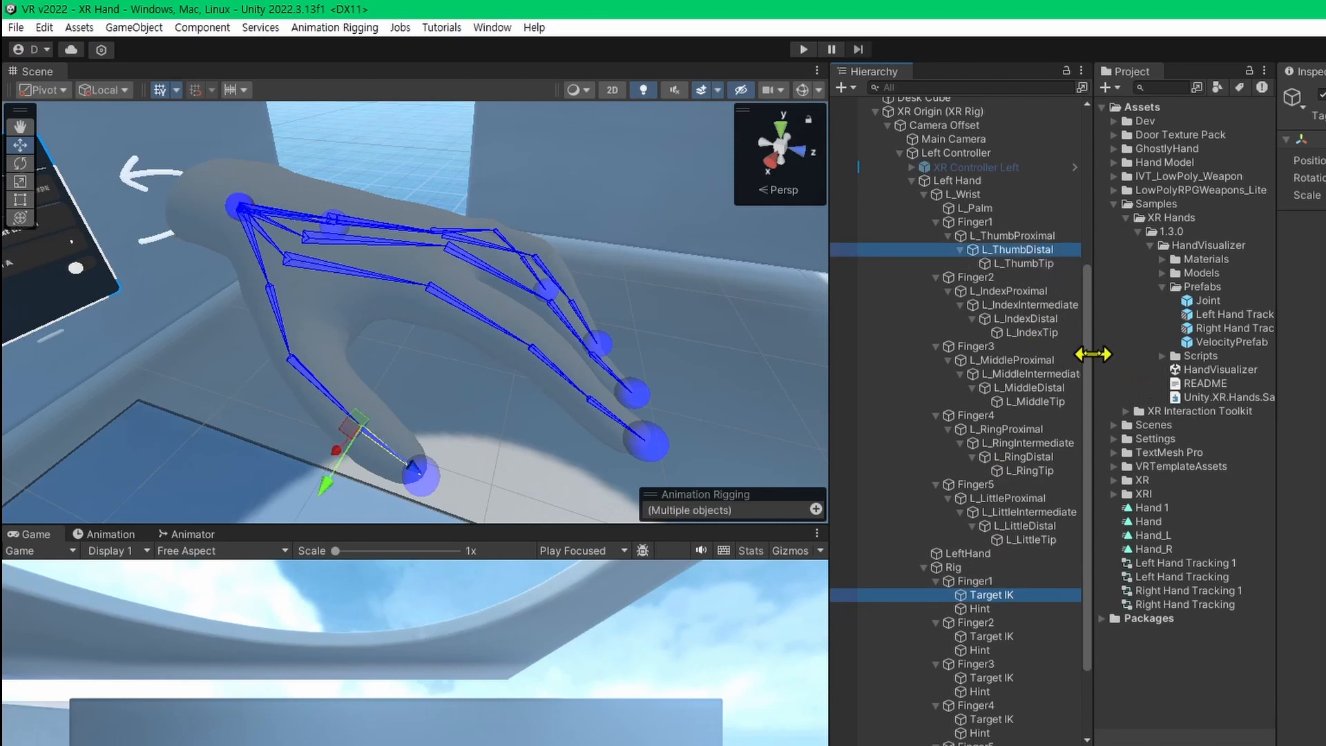
pyautogui.click(341, 29)
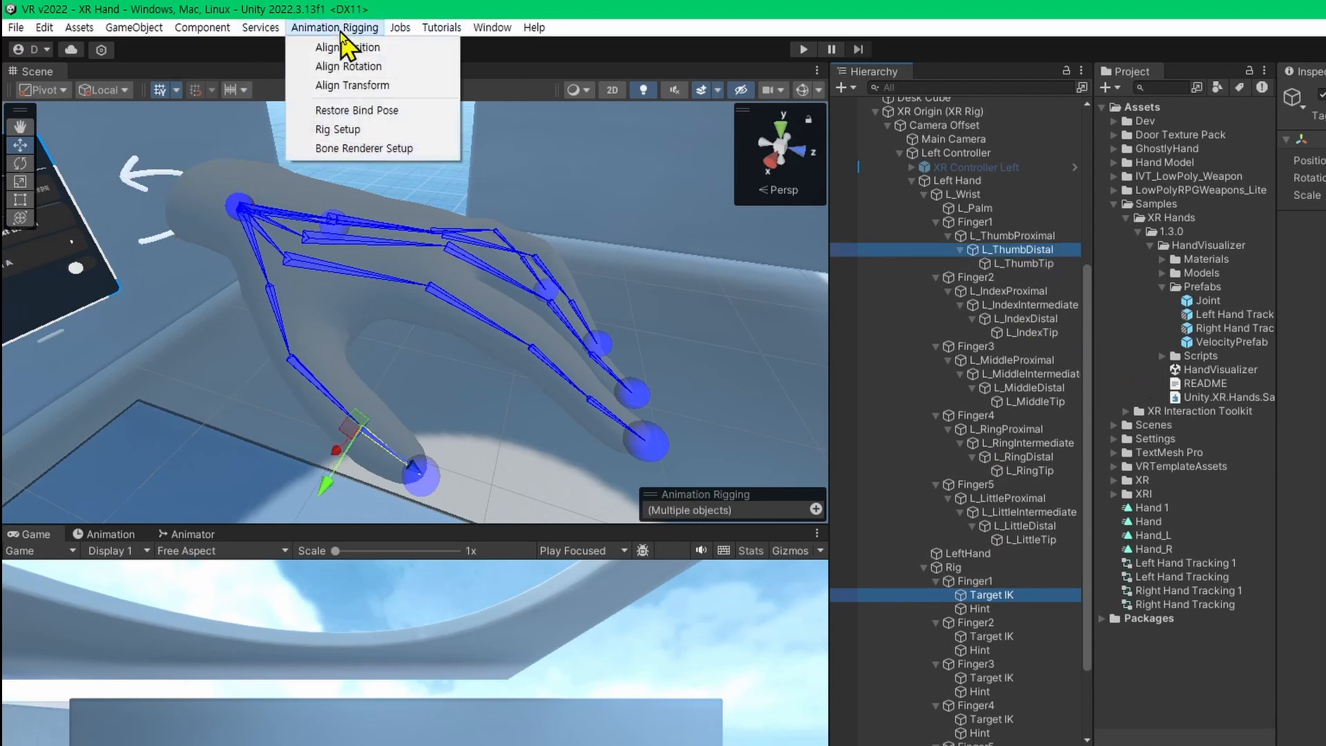
pyautogui.click(378, 53)
pyautogui.moveTo(465, 482)
pyautogui.mouseDown(button='right')
pyautogui.moveTo(498, 465)
pyautogui.moveTo(480, 443)
pyautogui.moveTo(488, 381)
pyautogui.moveTo(488, 444)
pyautogui.moveTo(465, 474)
pyautogui.mouseUp(button='right')
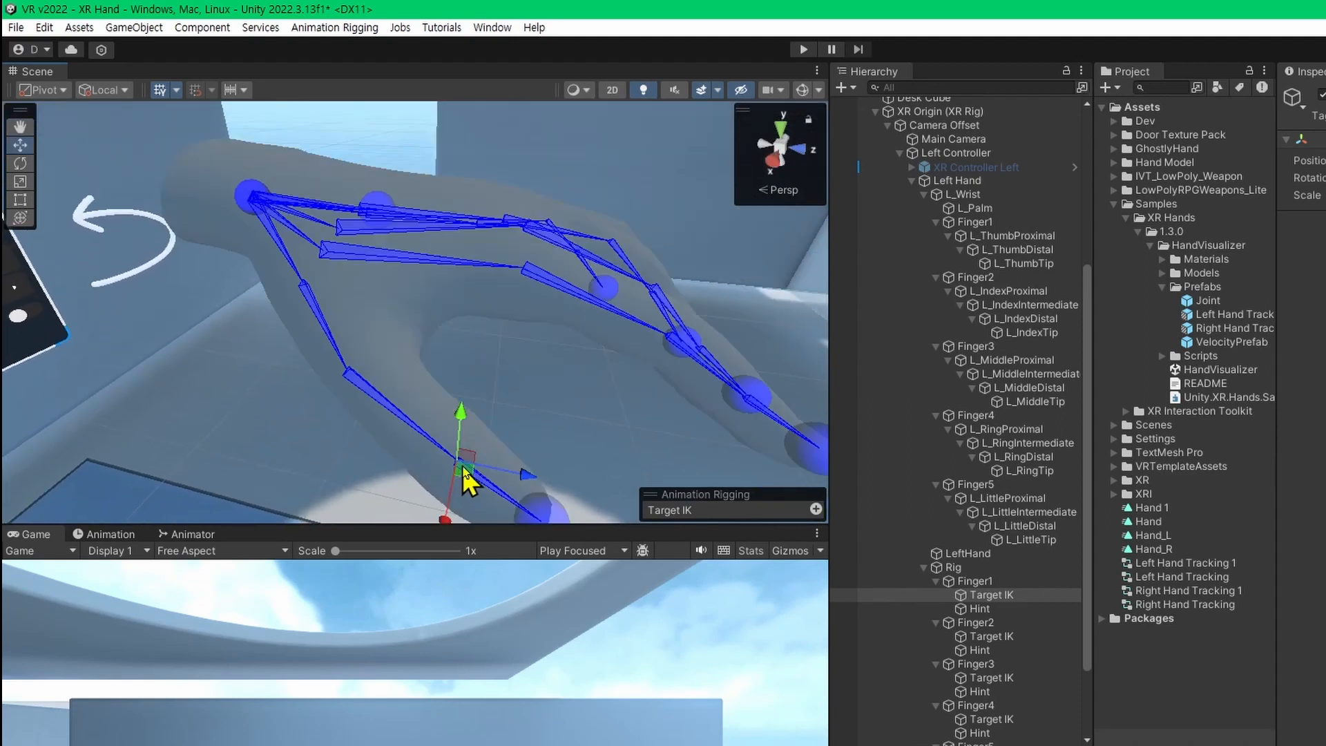
# Align the rotation of Finger1's Target IK to L_ThumbDistal with Align Rotation and compare the orientation of both objects.
pyautogui.click(992, 594)
pyautogui.keyDown('ctrl'); pyautogui.click(1022, 250); pyautogui.keyUp('ctrl')
pyautogui.press('f')
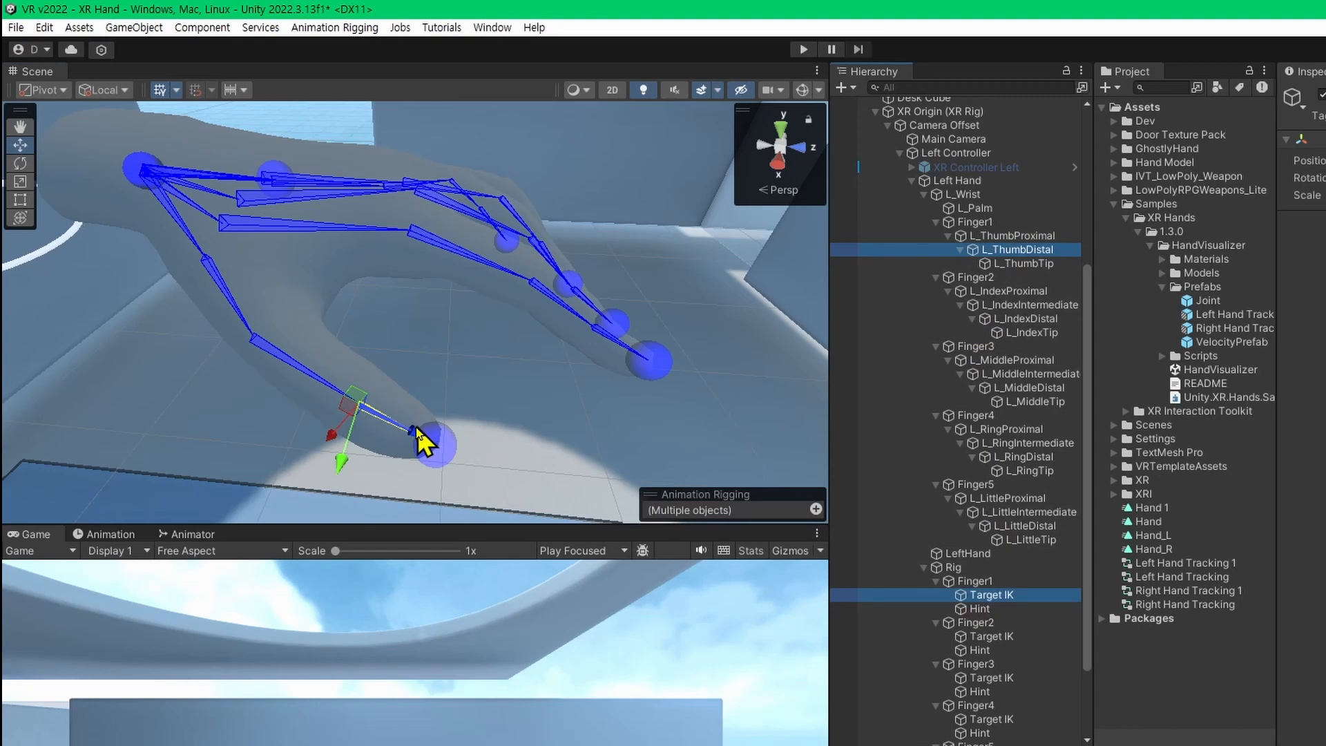
pyautogui.click(322, 29)
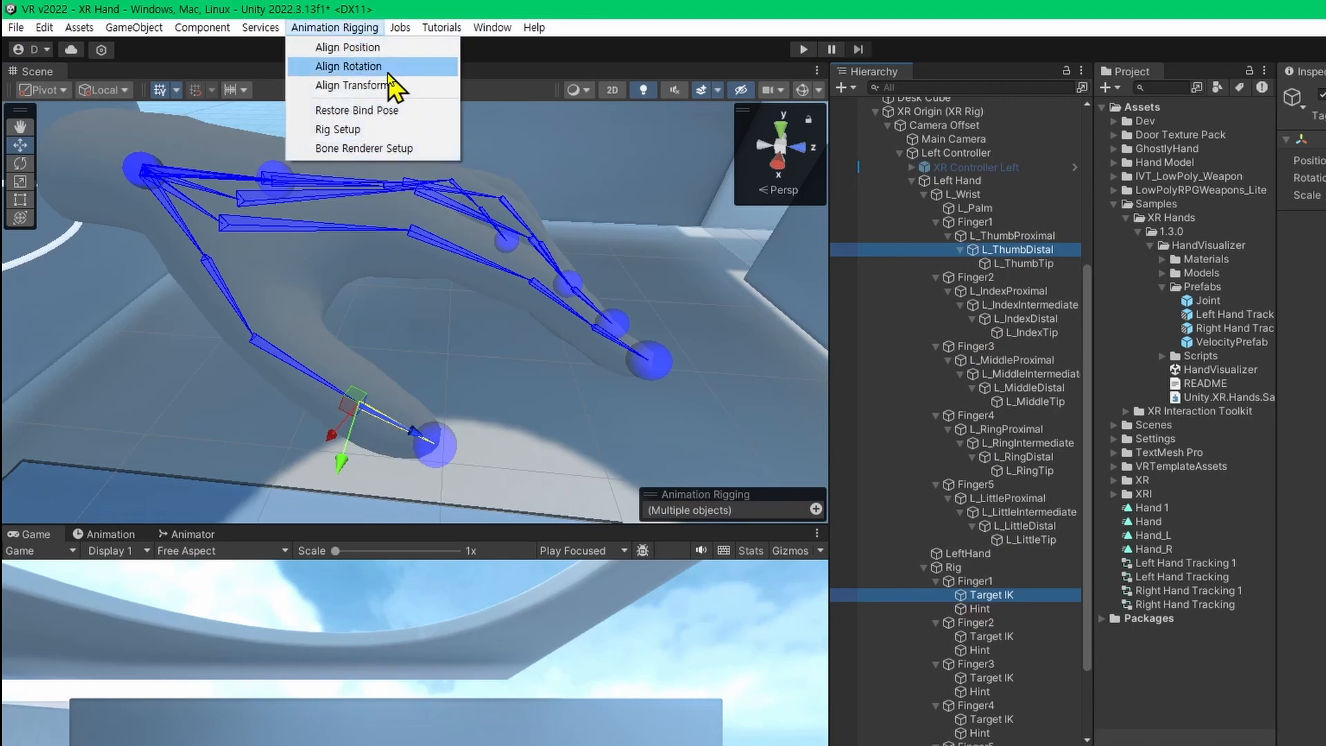
pyautogui.click(373, 66)
pyautogui.click(1037, 598)
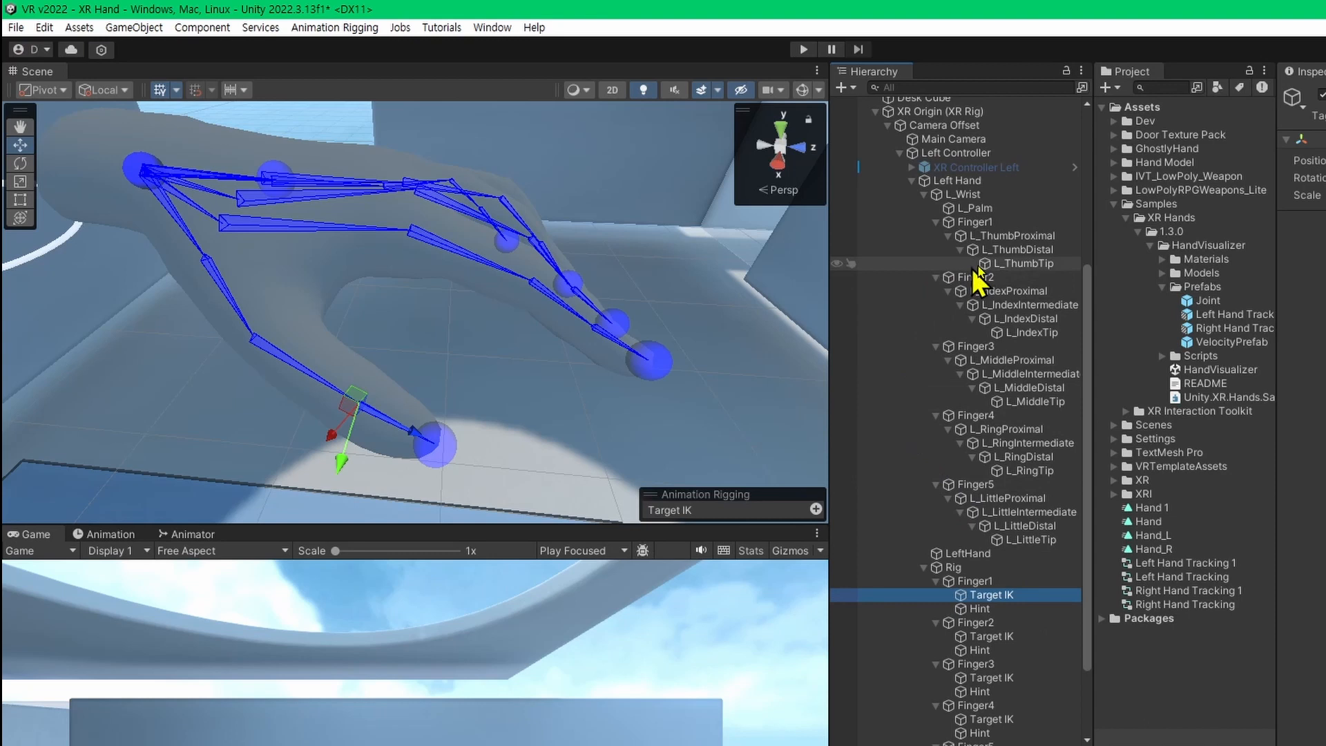
pyautogui.click(1054, 251)
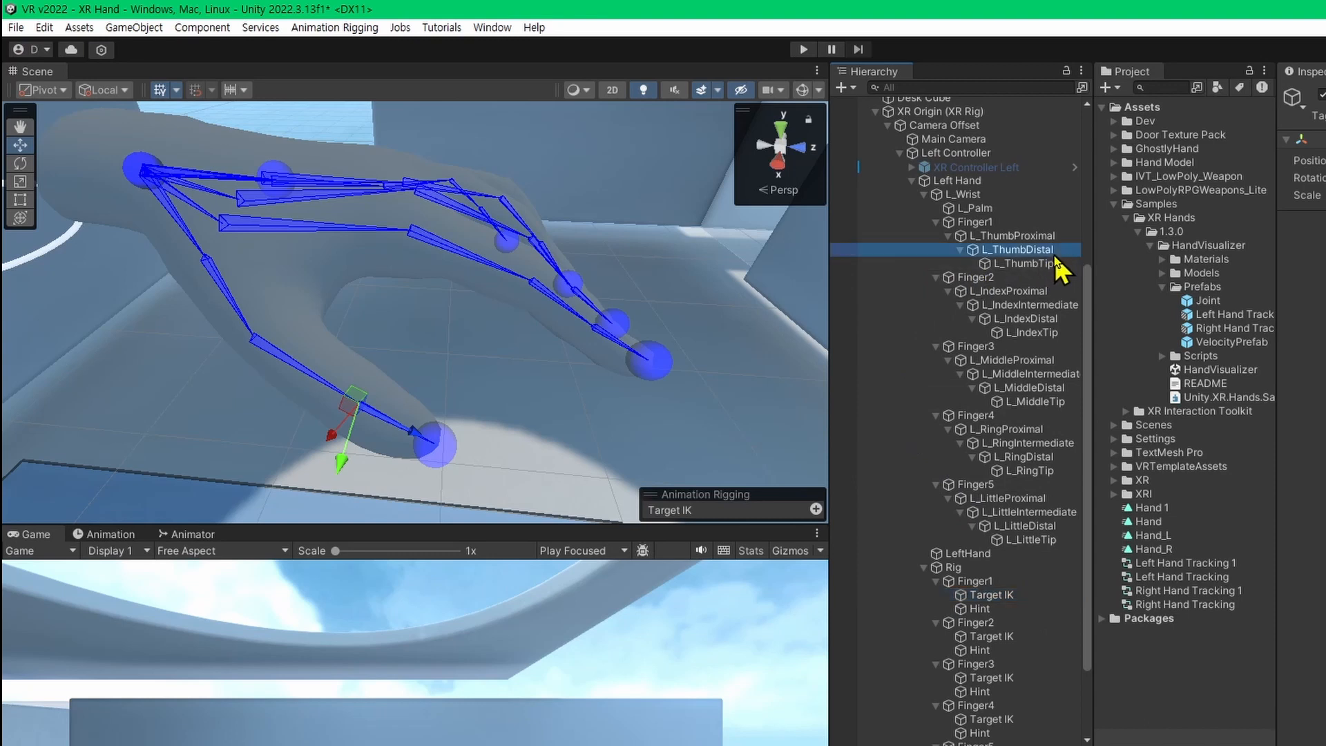
# Select Finger1's Target IK together with L_ThumbDistal and review the alignment commands offered by Animation Rigging.
pyautogui.keyDown('ctrl'); pyautogui.click(1040, 597); pyautogui.keyUp('ctrl')
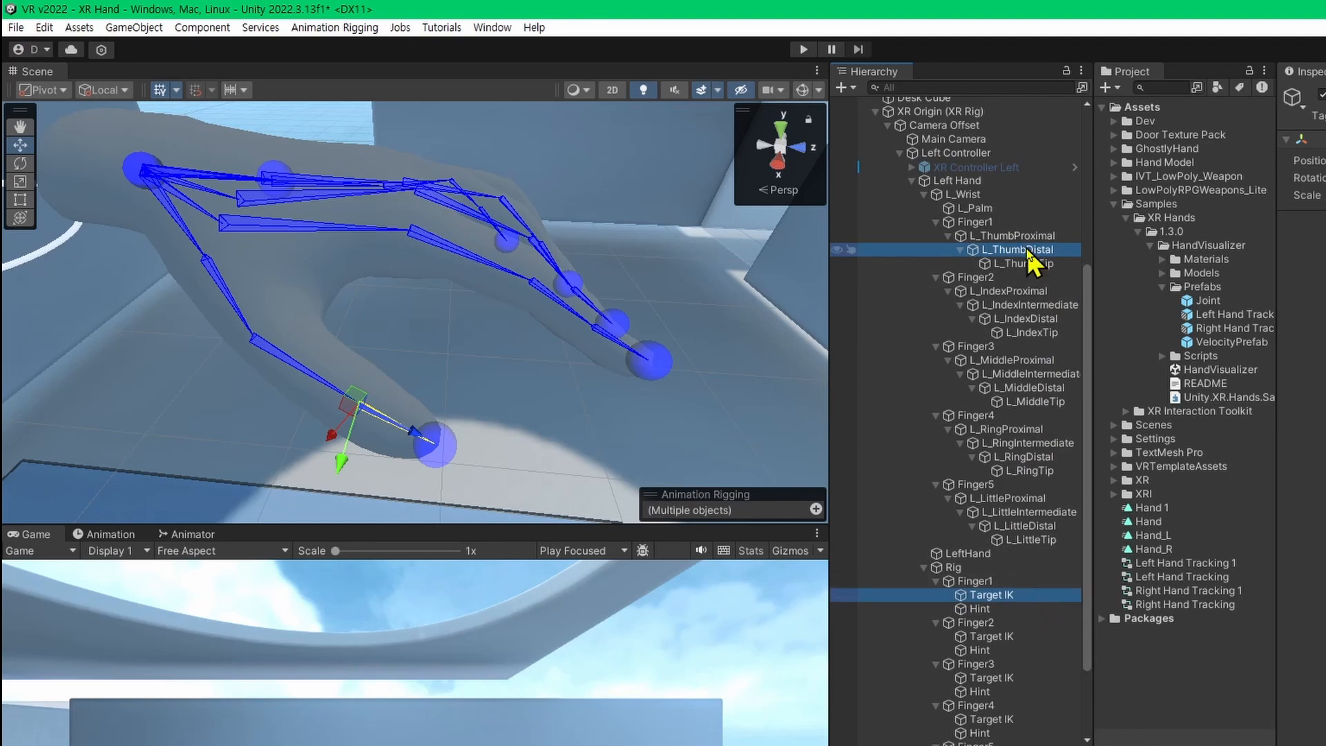
pyautogui.click(1001, 609)
pyautogui.click(994, 596)
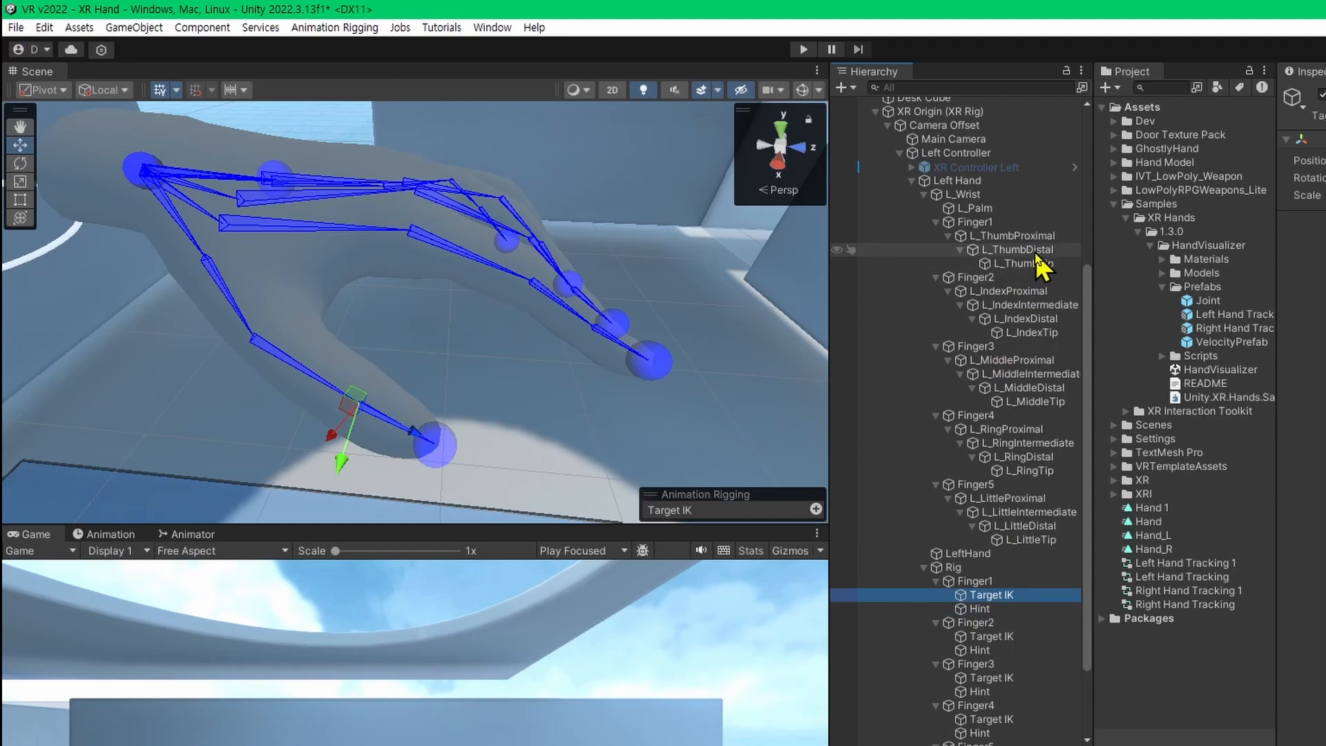
pyautogui.click(998, 608)
pyautogui.click(1010, 599)
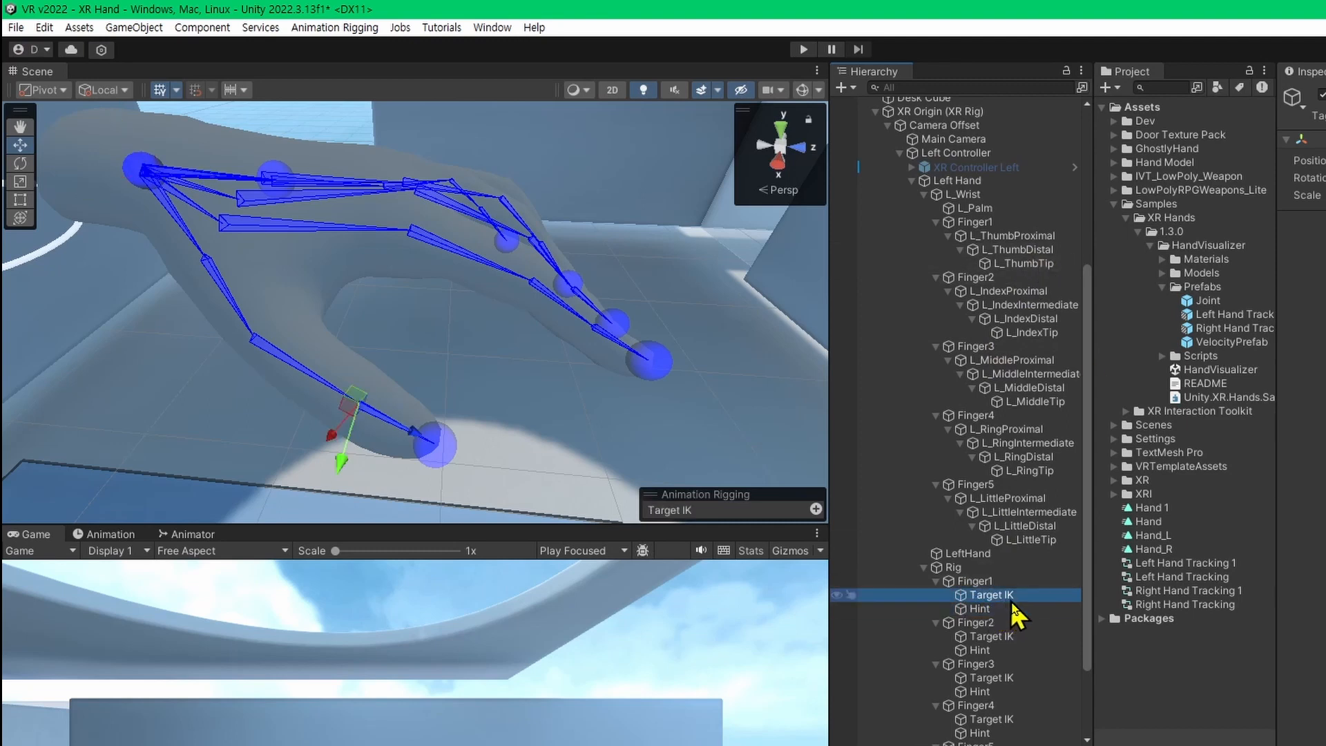
pyautogui.keyDown('ctrl'); pyautogui.click(1042, 251); pyautogui.keyUp('ctrl')
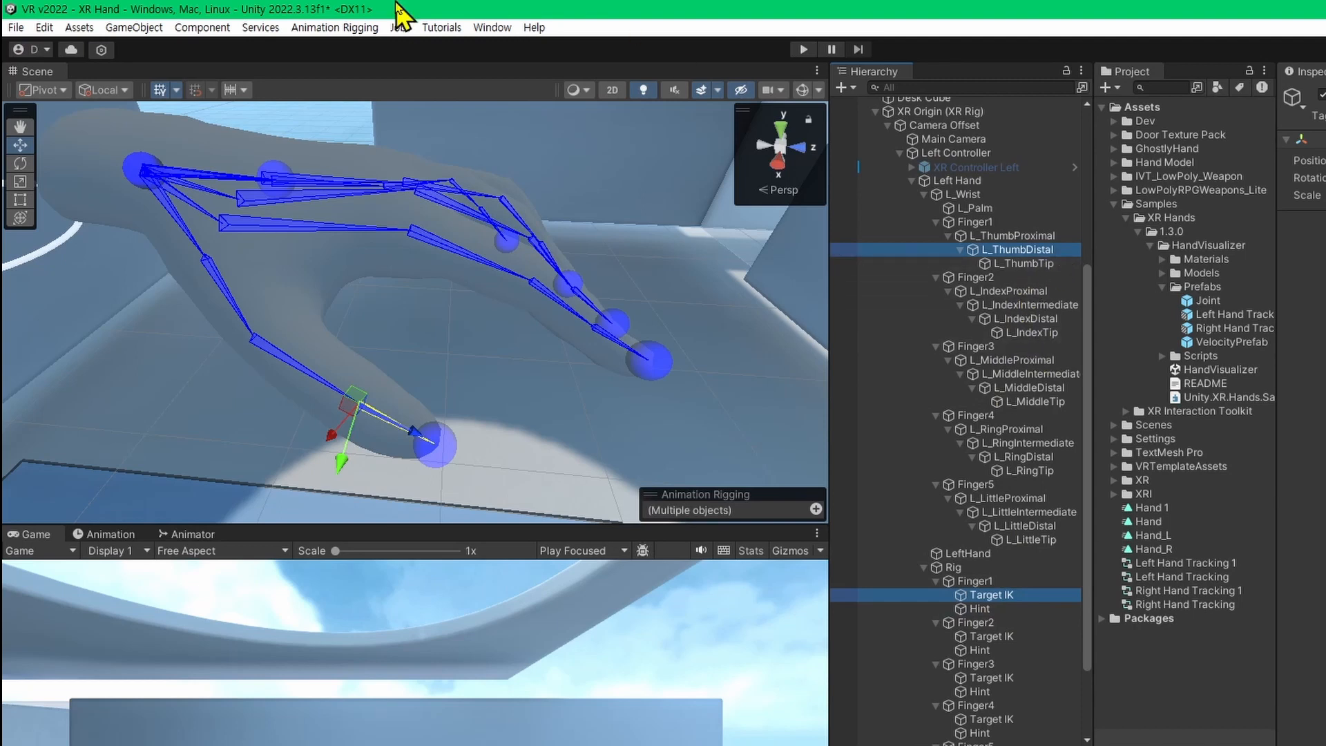
pyautogui.click(333, 32)
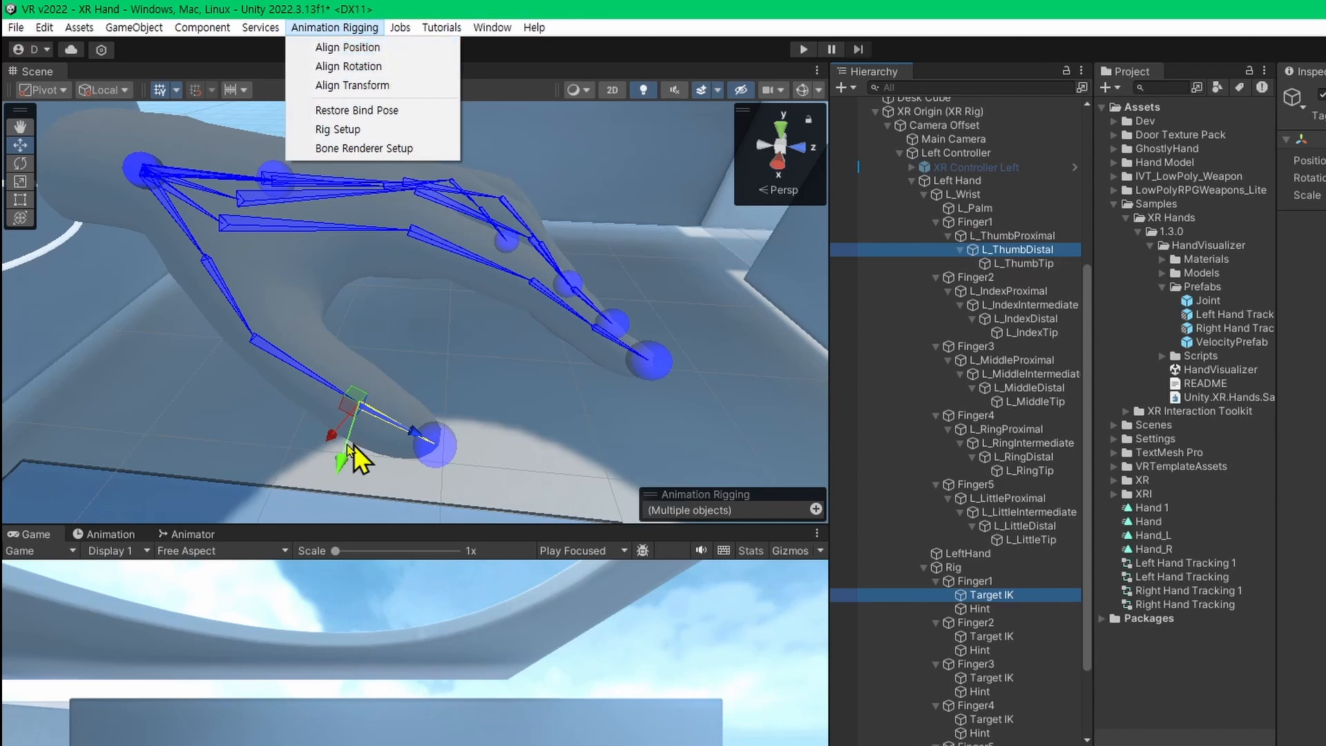
# Align the position and rotation of Finger2's Target IK to the L_IndexDistal bone using Align Position and Align Rotation.
pyautogui.click(1011, 638)
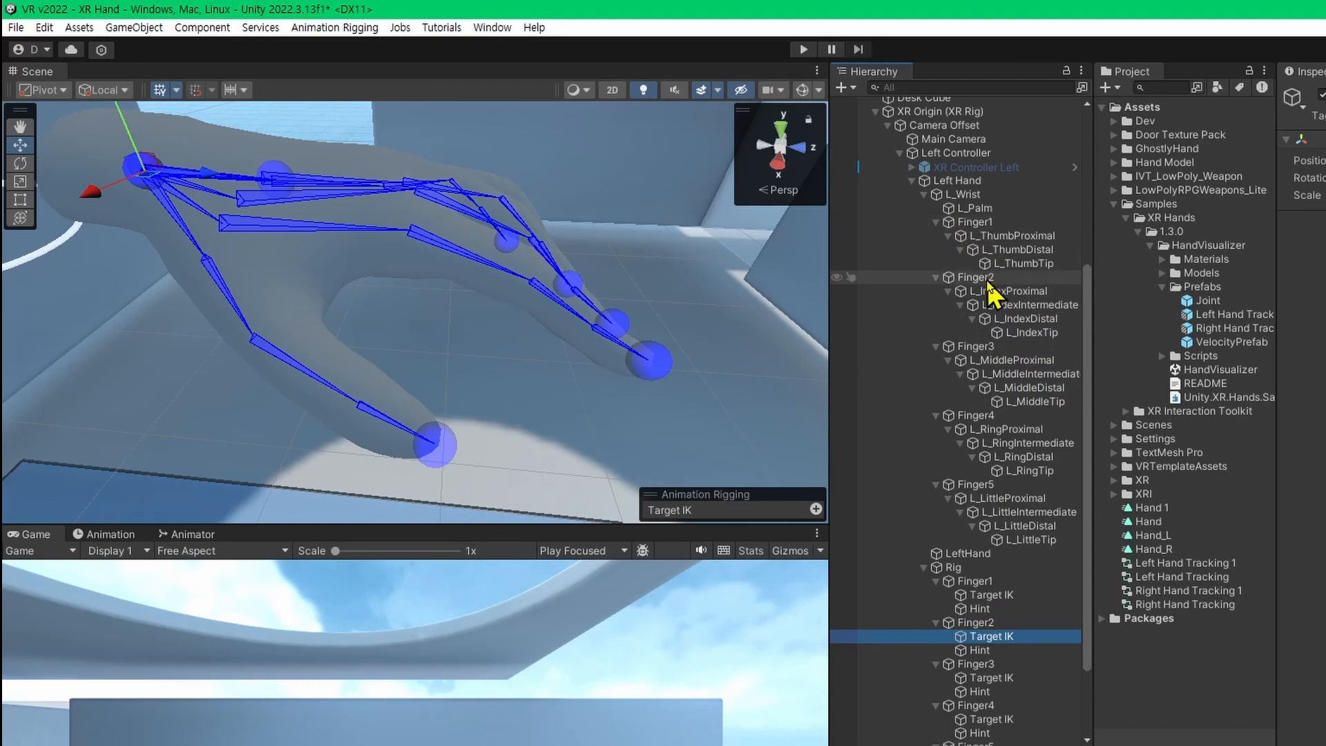
pyautogui.keyDown('alt'); pyautogui.moveTo(588, 346); pyautogui.dragTo(466, 381); pyautogui.keyUp('alt')
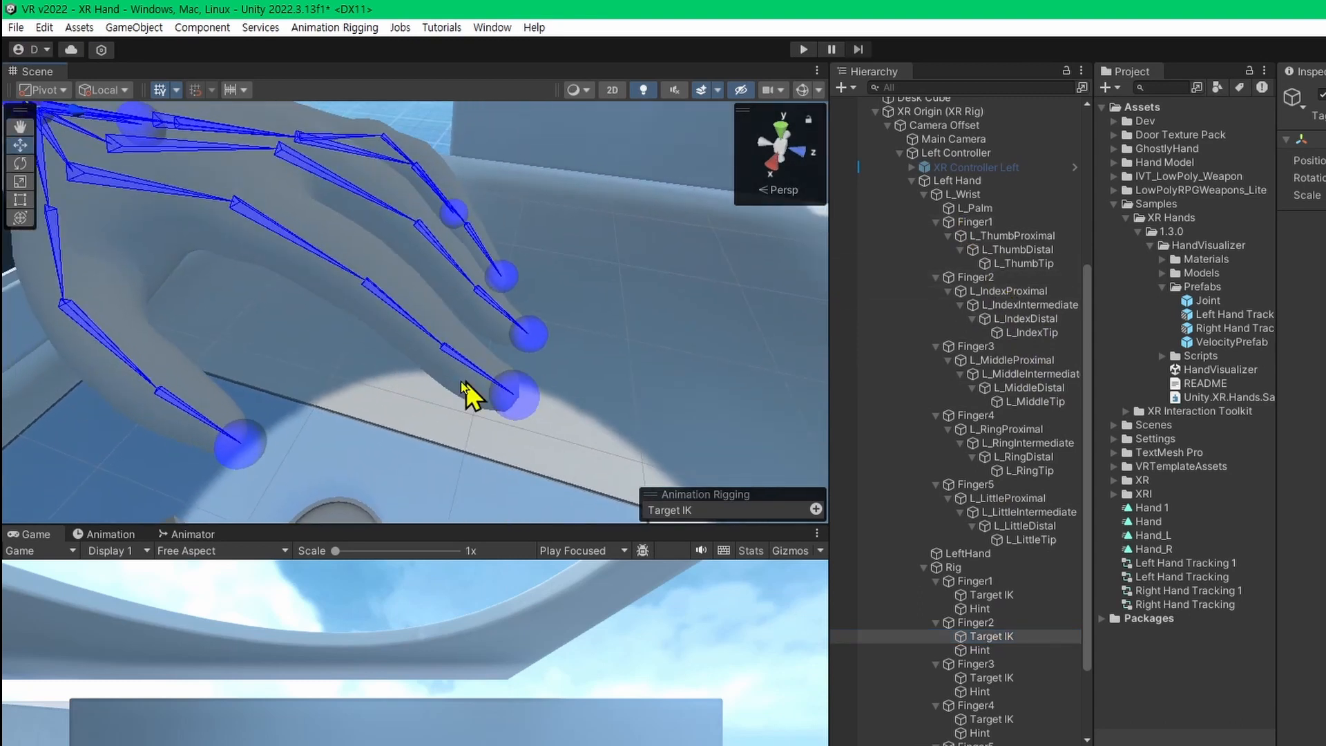
pyautogui.keyDown('shift'); pyautogui.click(463, 362); pyautogui.keyUp('shift')
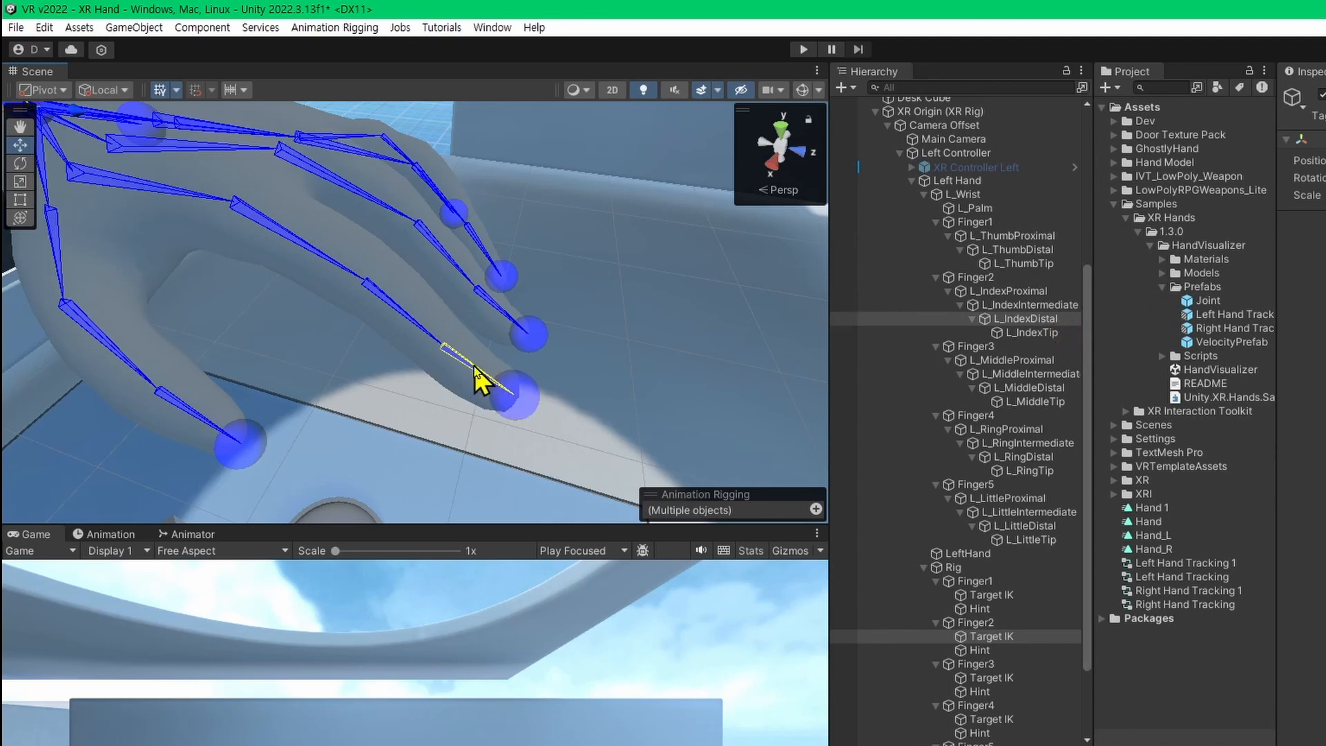
pyautogui.click(343, 32)
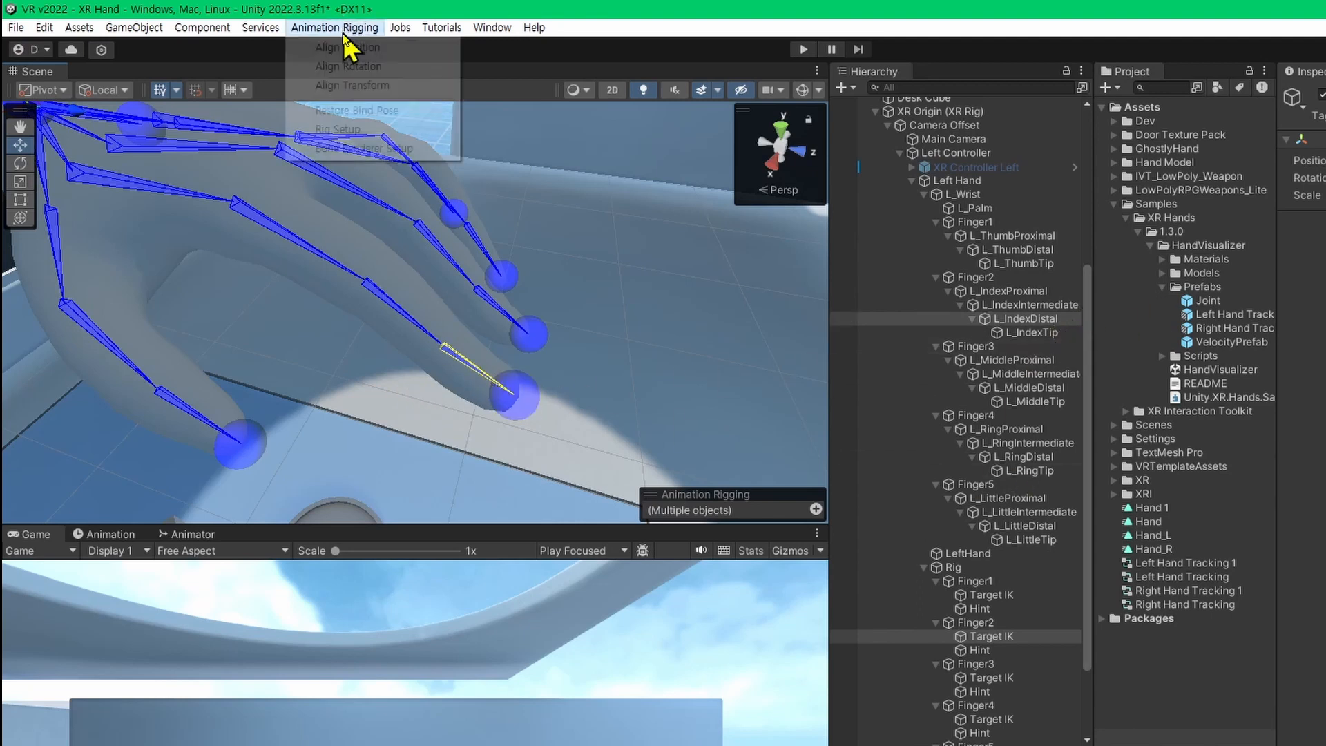
pyautogui.click(387, 50)
pyautogui.click(367, 32)
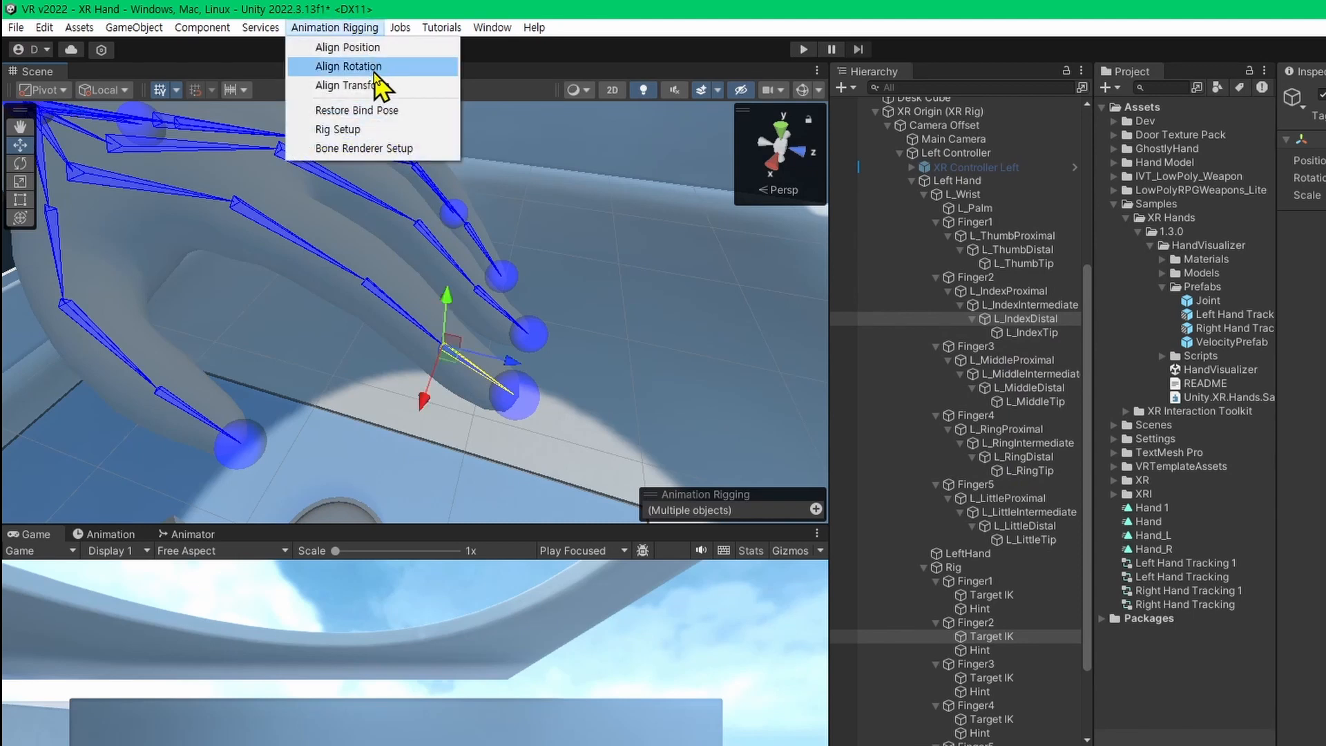
pyautogui.click(374, 69)
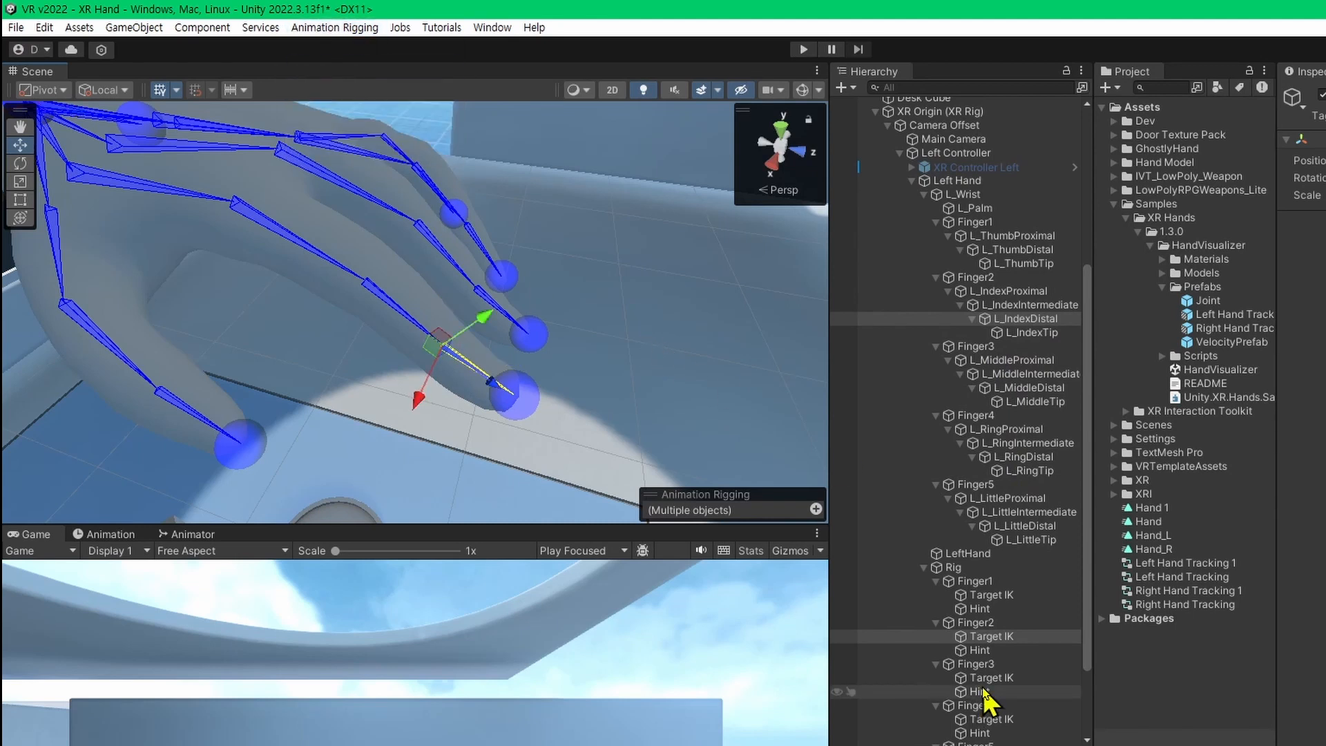
# Align Finger3's Target IK to the L_MiddleDistal bone in both position and rotation.
pyautogui.click(1012, 678)
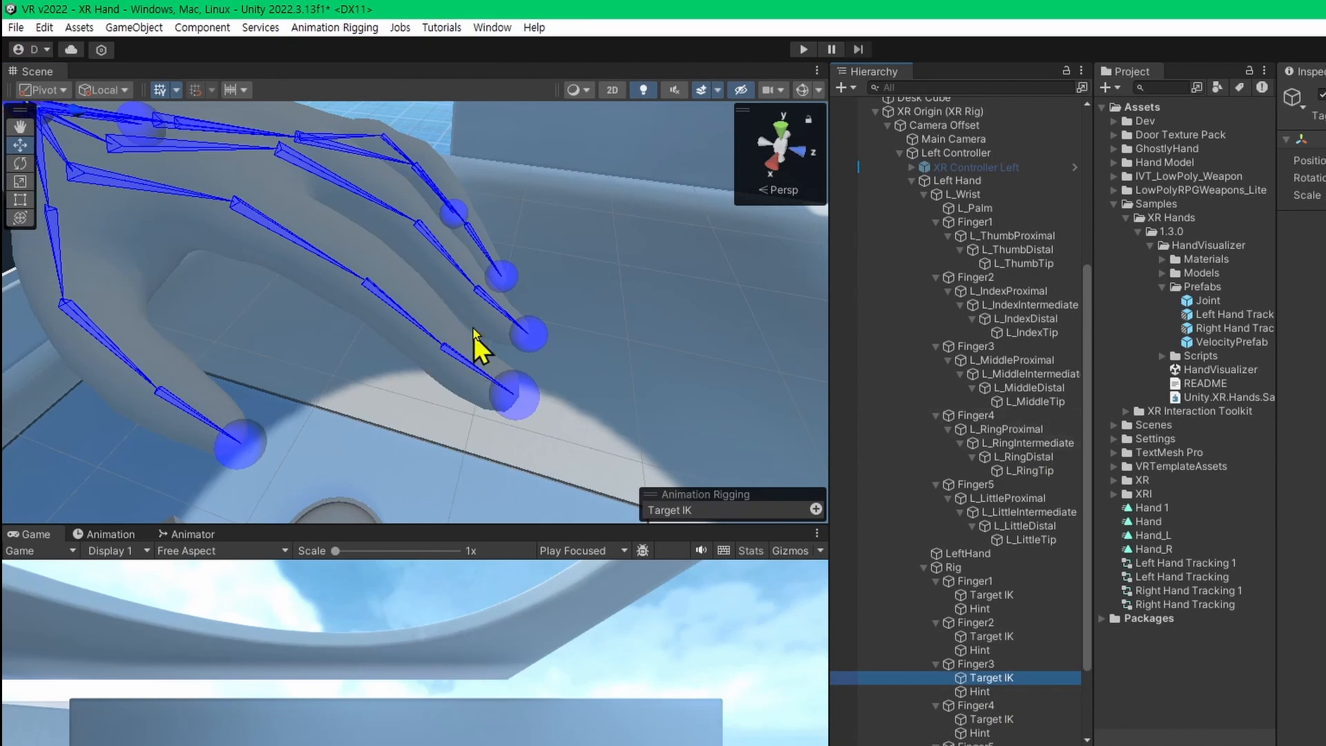
pyautogui.keyDown('ctrl'); pyautogui.click(486, 300); pyautogui.keyUp('ctrl')
pyautogui.moveTo(511, 378); pyautogui.dragTo(533, 332, button='right')
pyautogui.press('w')
pyautogui.click(330, 34)
pyautogui.click(344, 50)
pyautogui.click(338, 31)
pyautogui.click(346, 67)
# Align Finger4's Target IK to the L_RingDistal bone in both position and rotation.
pyautogui.moveTo(486, 153); pyautogui.dragTo(248, 141, button='right')
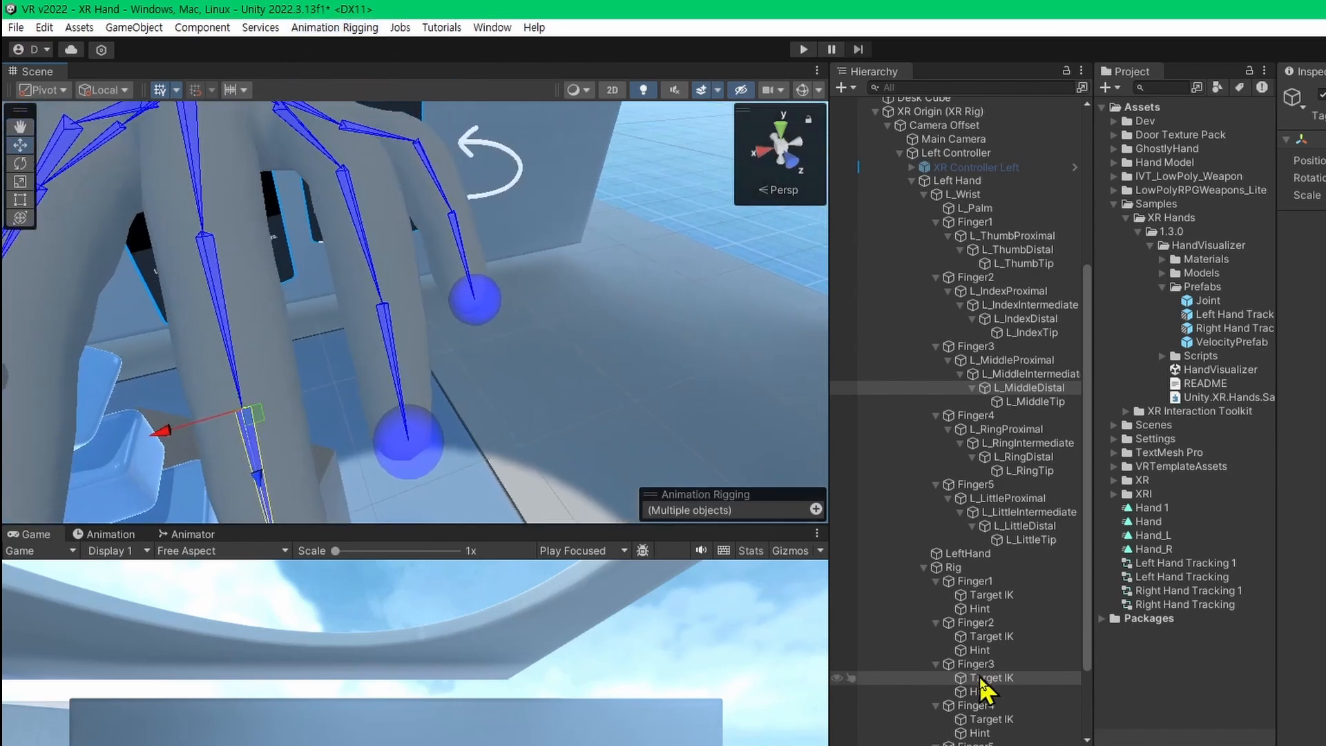
pyautogui.scroll(-4, 967, 663)
pyautogui.click(1008, 616)
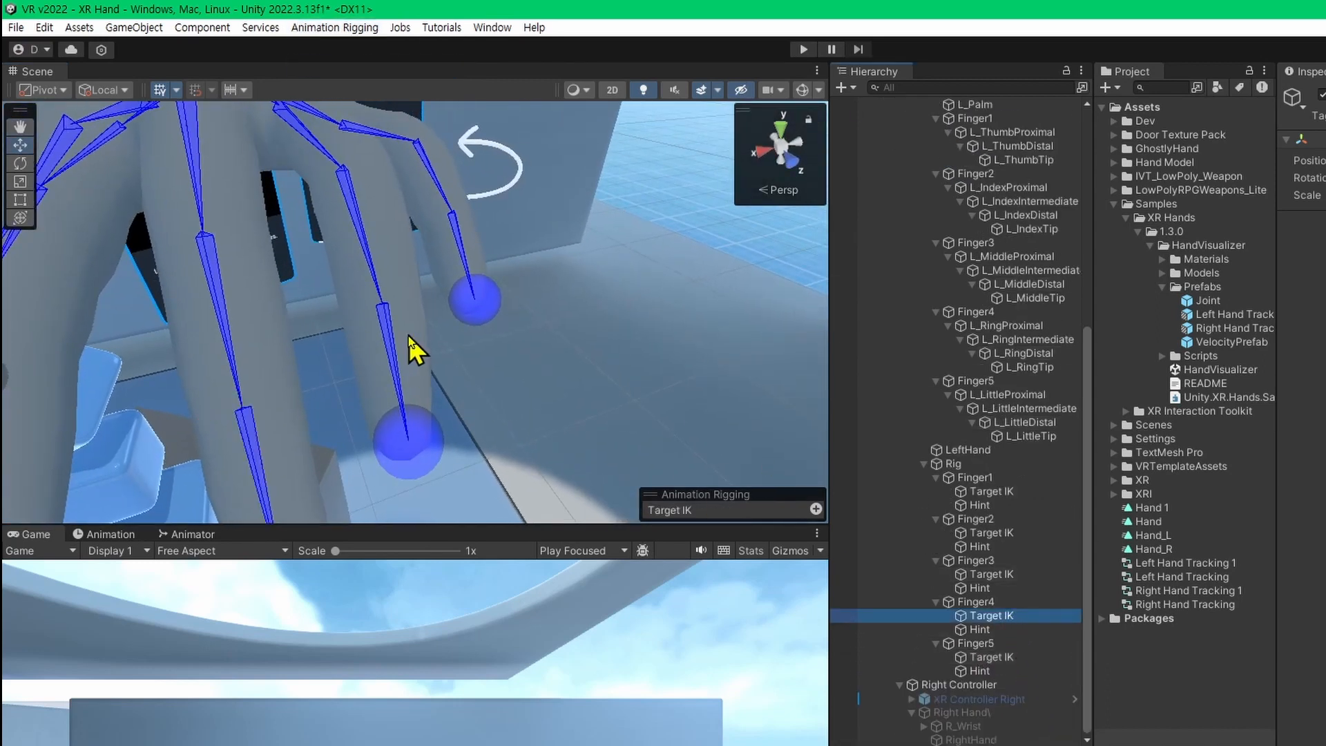
pyautogui.keyDown('ctrl'); pyautogui.click(390, 342); pyautogui.keyUp('ctrl')
pyautogui.click(339, 30)
pyautogui.click(347, 66)
# Align Finger5's Target IK to the L_LittleDistal bone in both position and rotation.
pyautogui.click(1001, 657)
pyautogui.keyDown('ctrl'); pyautogui.click(462, 250); pyautogui.keyUp('ctrl')
pyautogui.click(338, 30)
pyautogui.click(355, 66)
# Align the position of Finger1's Hint to the L_ThumbProximal bone with Align Position.
pyautogui.moveTo(400, 297); pyautogui.dragTo(414, 355, button='right')
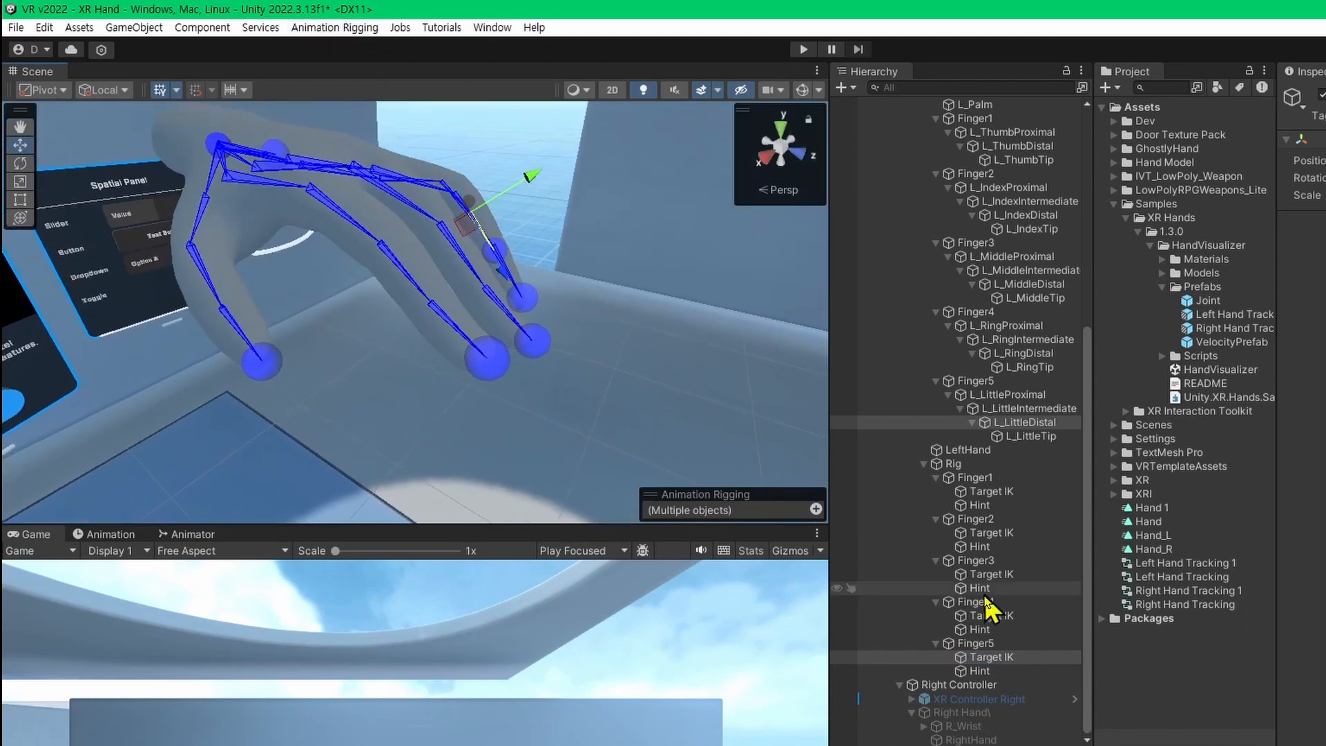
pyautogui.click(980, 505)
pyautogui.moveTo(201, 145); pyautogui.dragTo(271, 228, button='right')
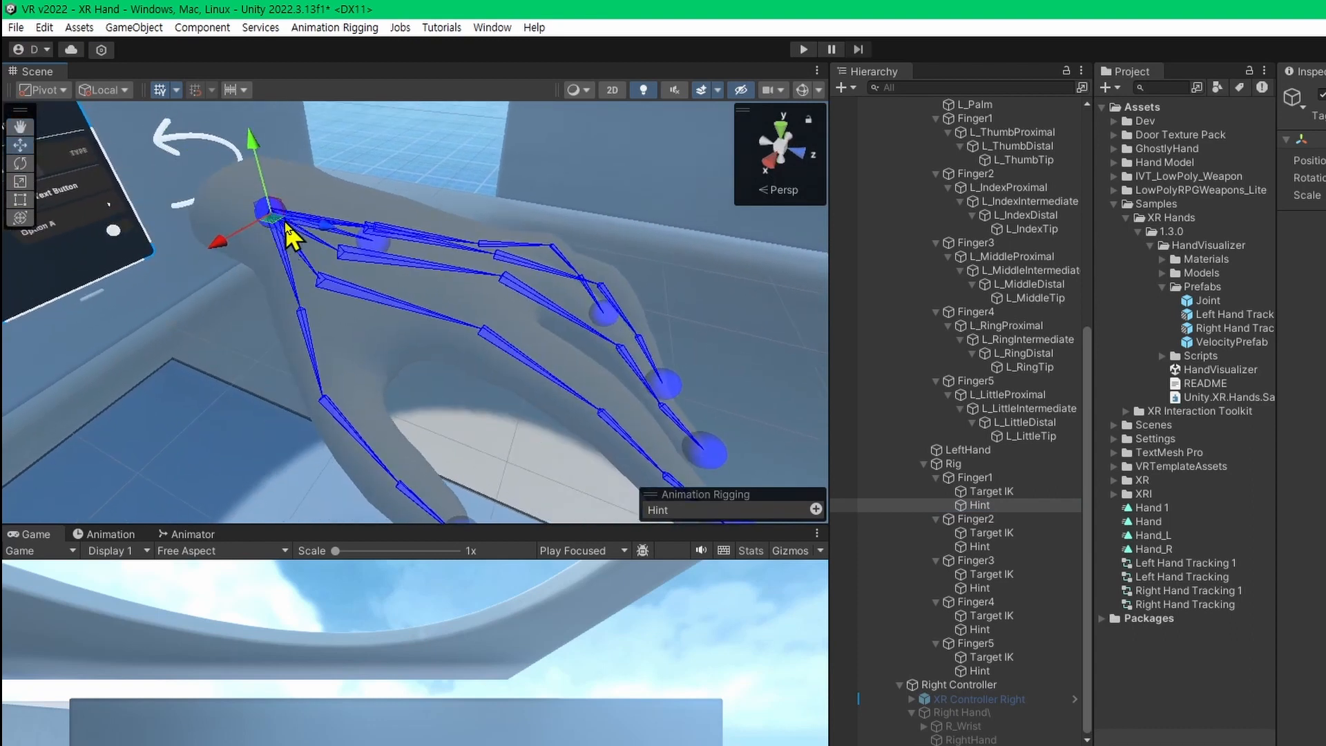
pyautogui.moveTo(371, 352); pyautogui.dragTo(364, 391, button='right')
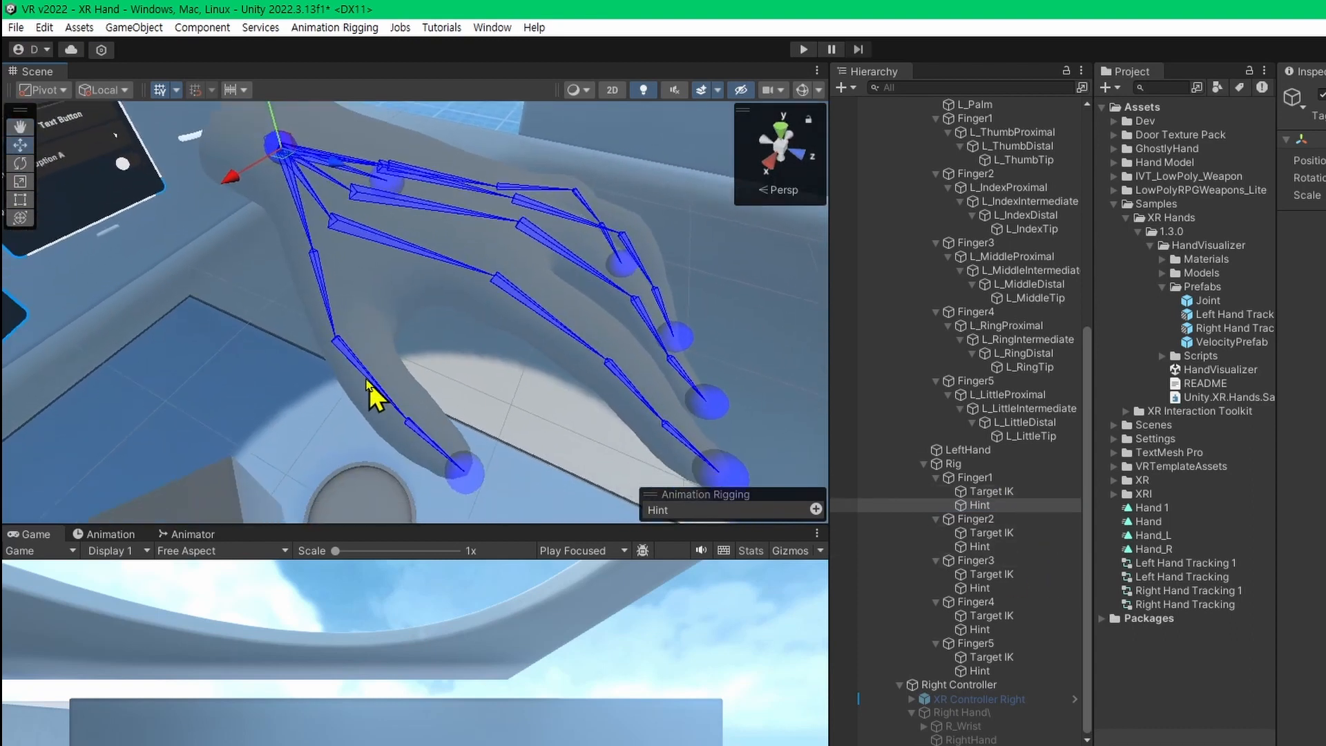
pyautogui.click(993, 491)
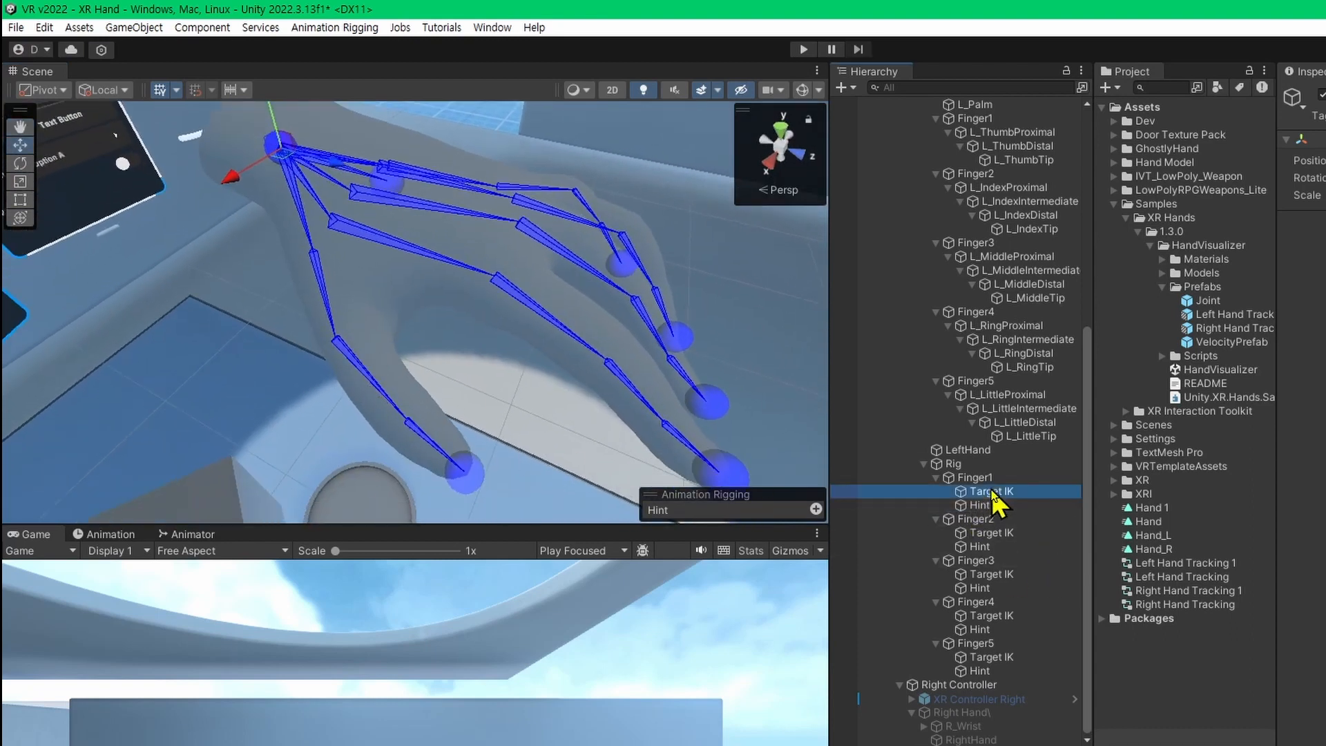
pyautogui.click(1049, 508)
pyautogui.keyDown('shift'); pyautogui.click(378, 391); pyautogui.keyUp('shift')
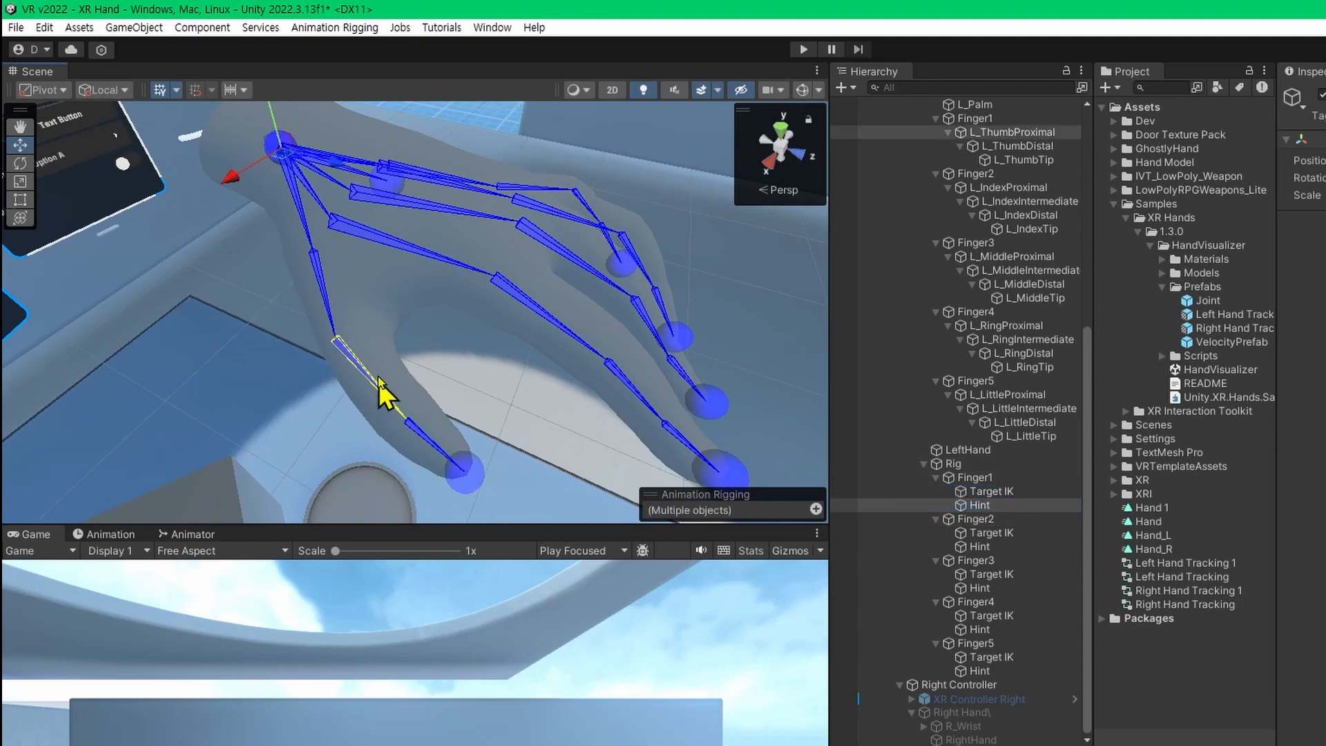
pyautogui.click(366, 27)
pyautogui.click(383, 85)
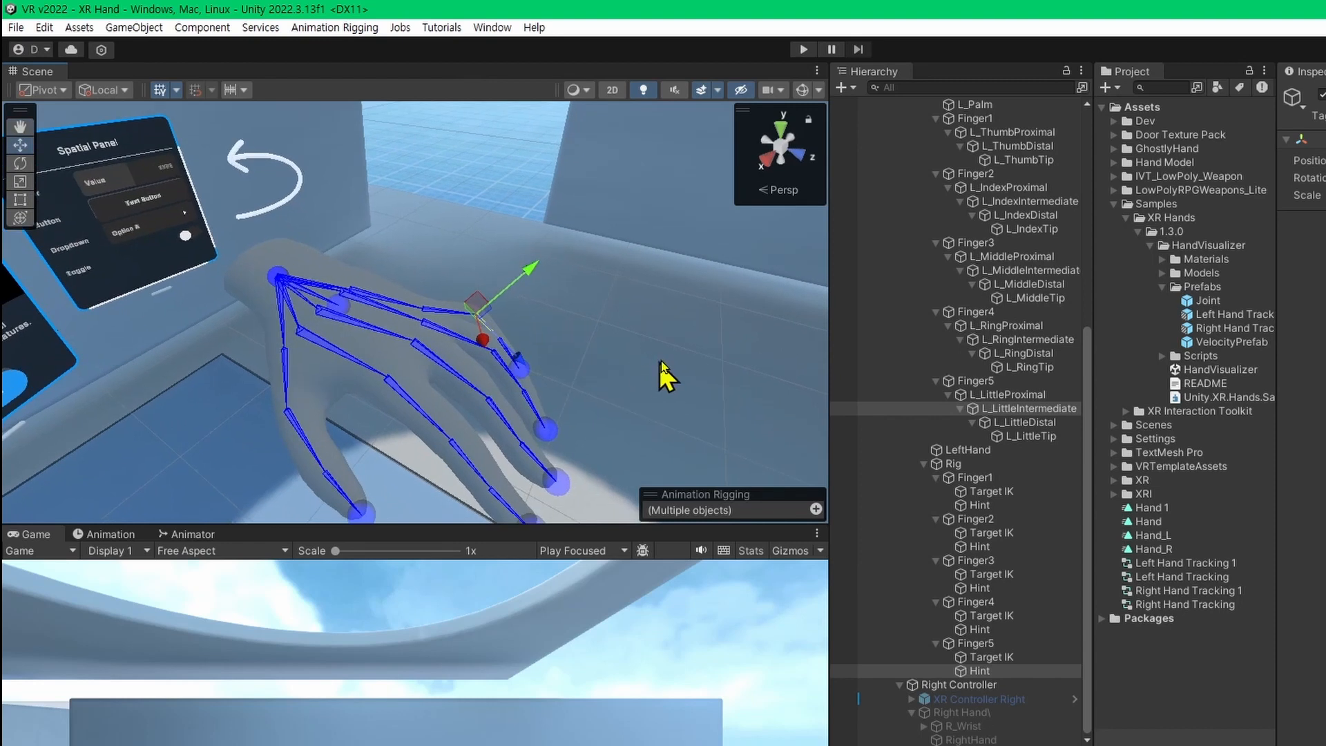
# Enter Play mode and move Finger2's Target IK to test how the index finger bends.
pyautogui.click(803, 49)
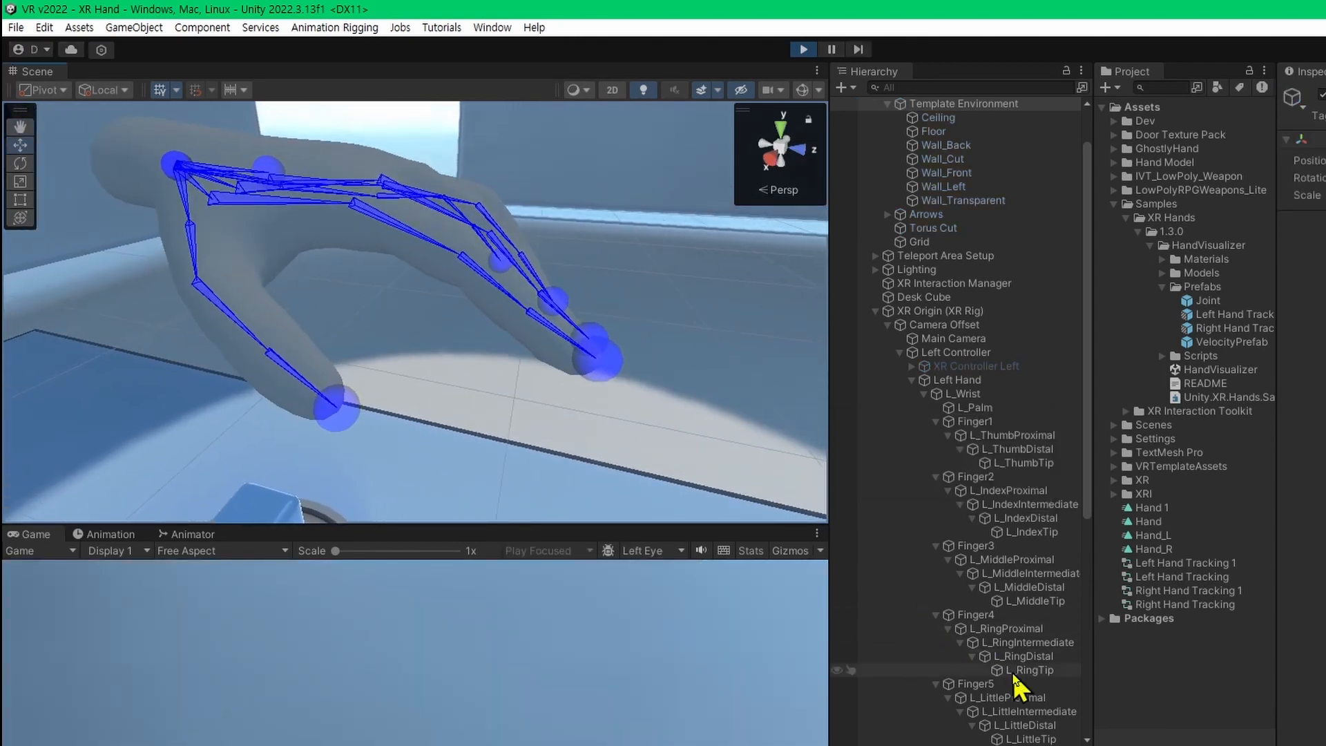
pyautogui.scroll(-5, 1025, 584)
pyautogui.scroll(-5, 1004, 622)
pyautogui.click(1000, 497)
pyautogui.click(1009, 540)
pyautogui.click(1005, 528)
pyautogui.moveTo(509, 319); pyautogui.dragTo(460, 236)
pyautogui.moveTo(518, 326); pyautogui.dragTo(579, 369, button='right')
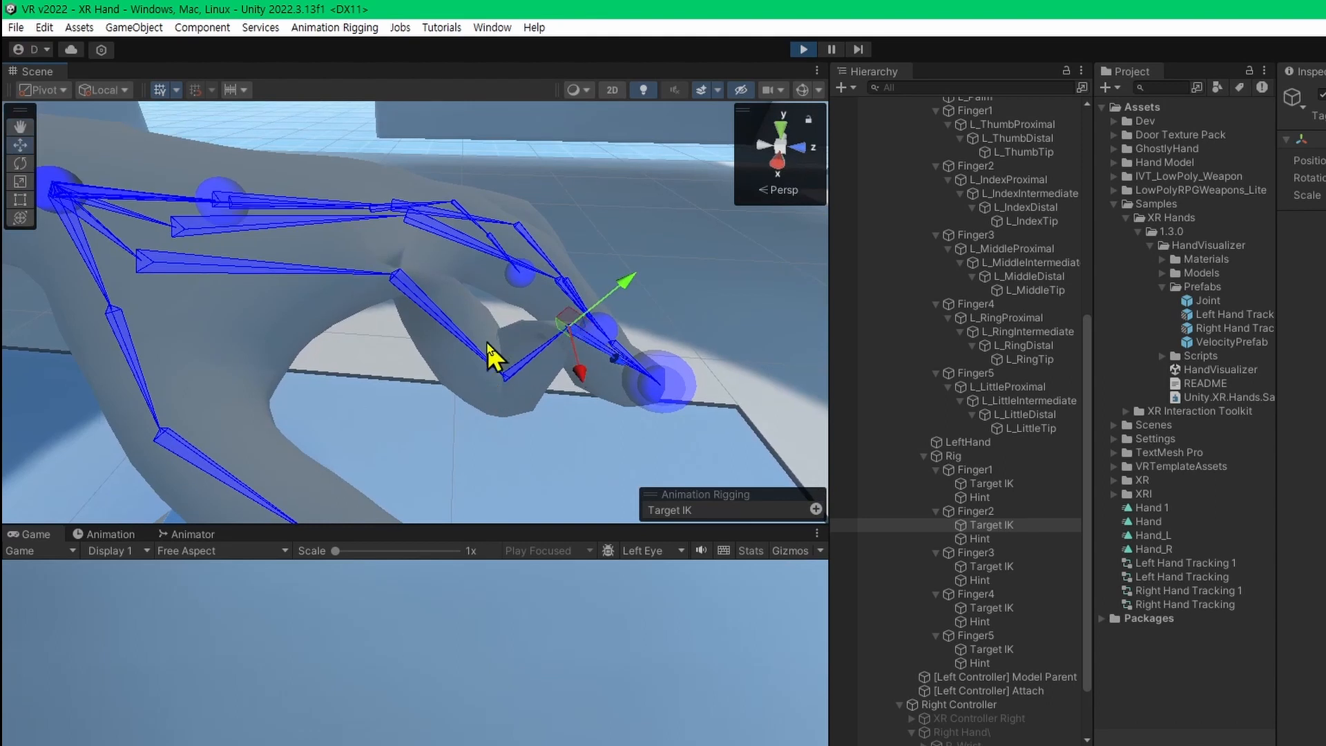
# Move Finger2's Hint above the index finger, and shift its Target IK to test the bend direction.
pyautogui.moveTo(494, 260); pyautogui.dragTo(503, 450, button='right')
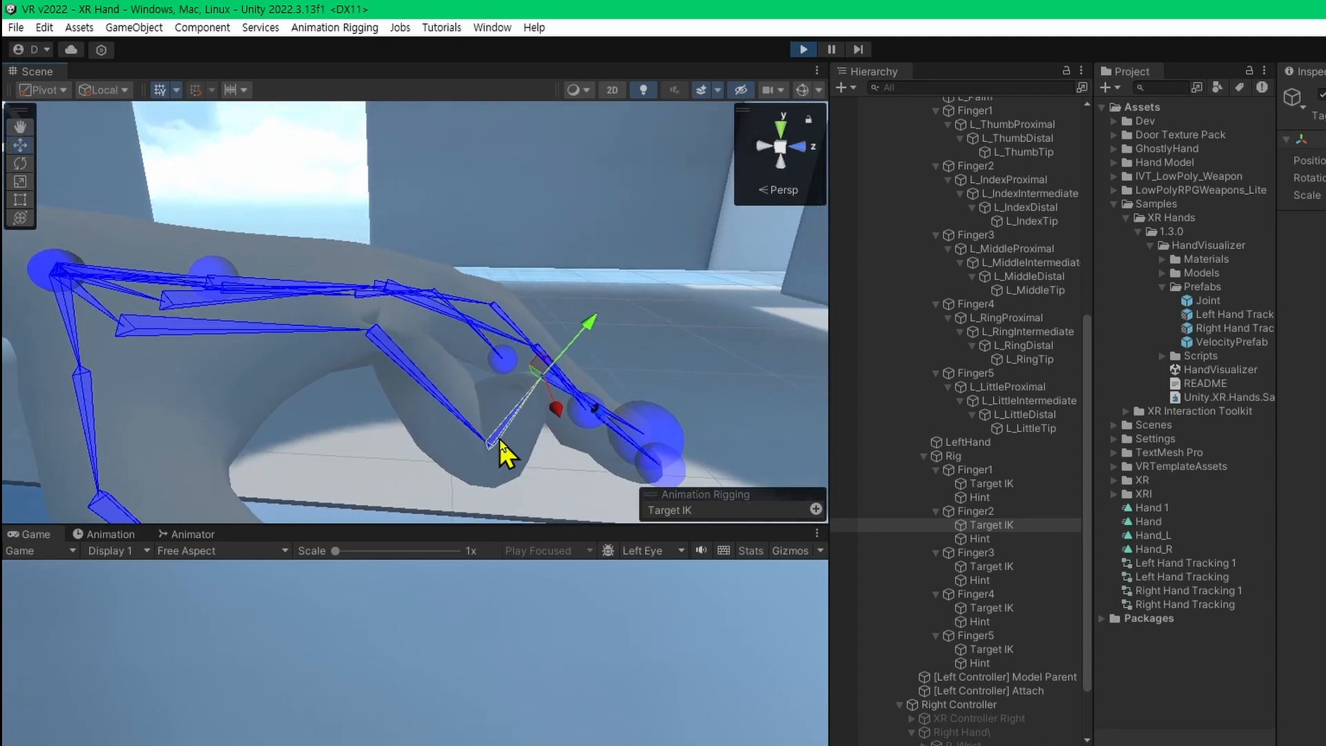
pyautogui.click(995, 539)
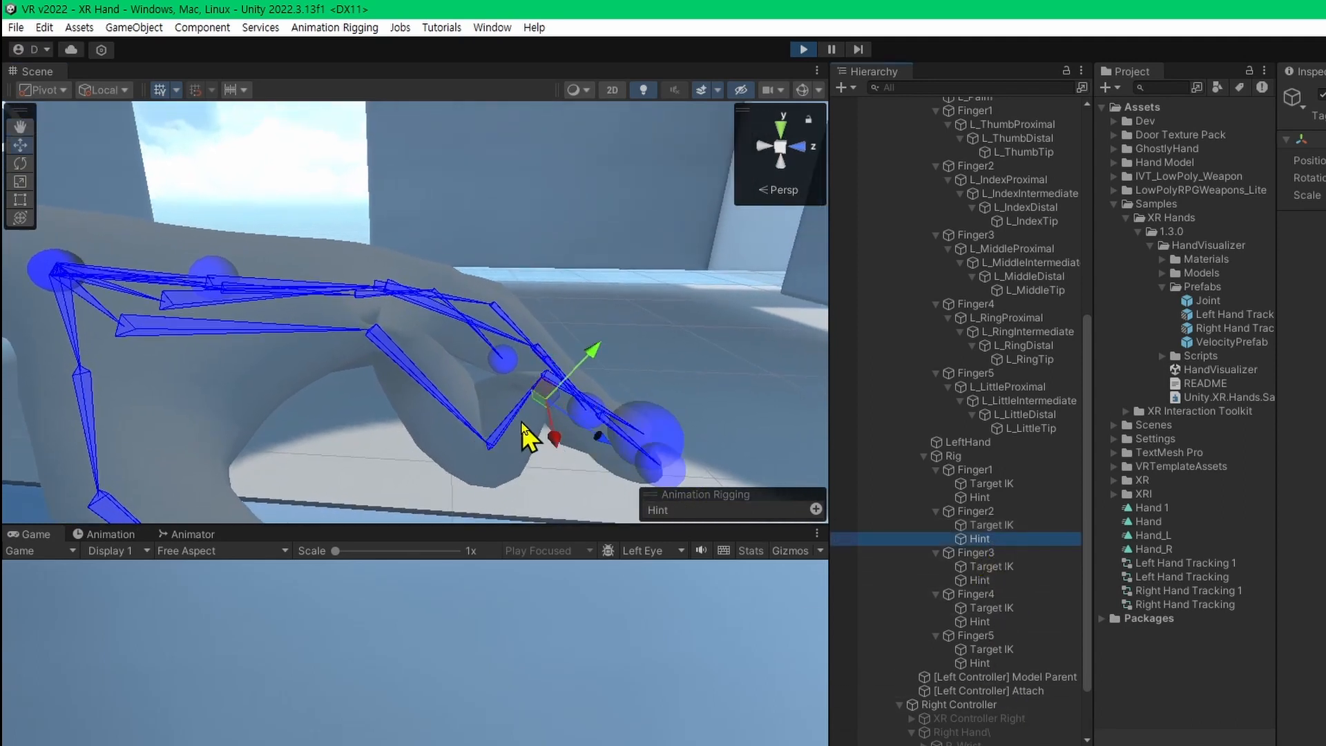
pyautogui.moveTo(551, 398); pyautogui.dragTo(515, 267)
pyautogui.moveTo(515, 267); pyautogui.dragTo(514, 356, button='right')
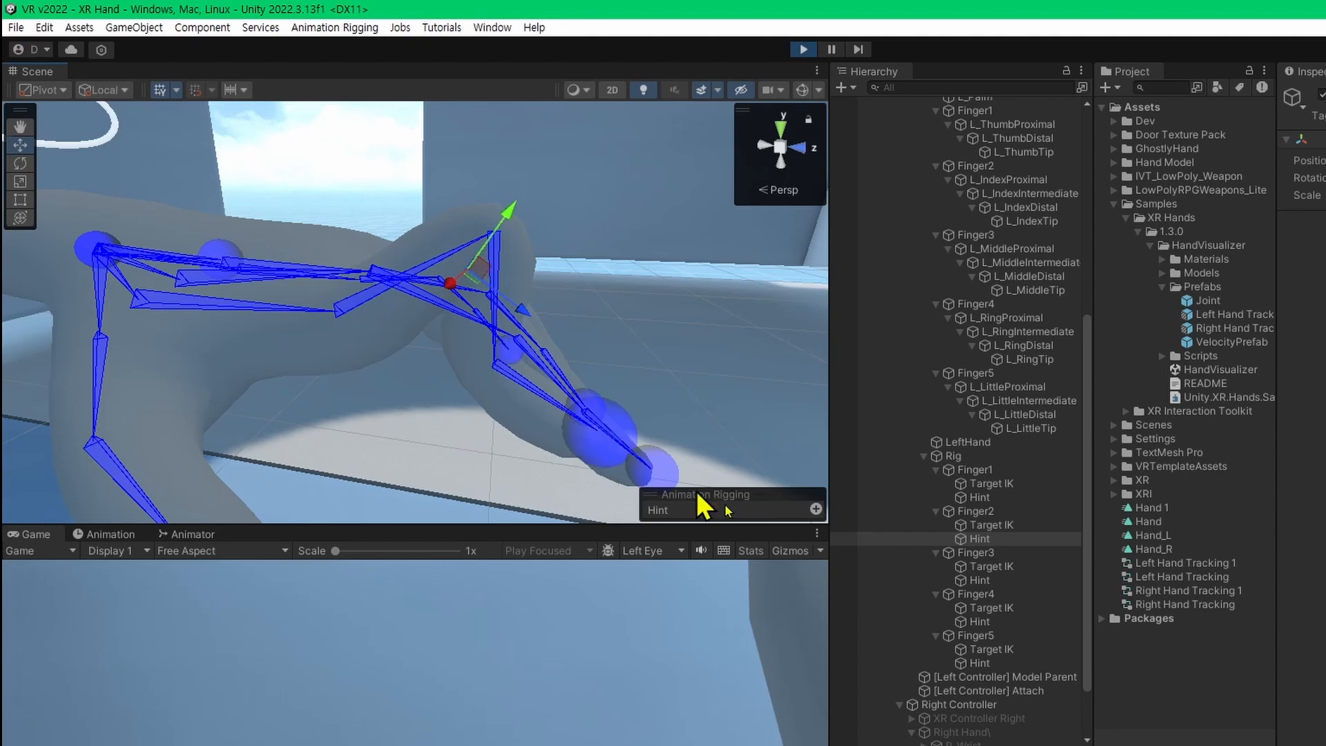
pyautogui.click(1021, 524)
pyautogui.moveTo(495, 360); pyautogui.dragTo(552, 408)
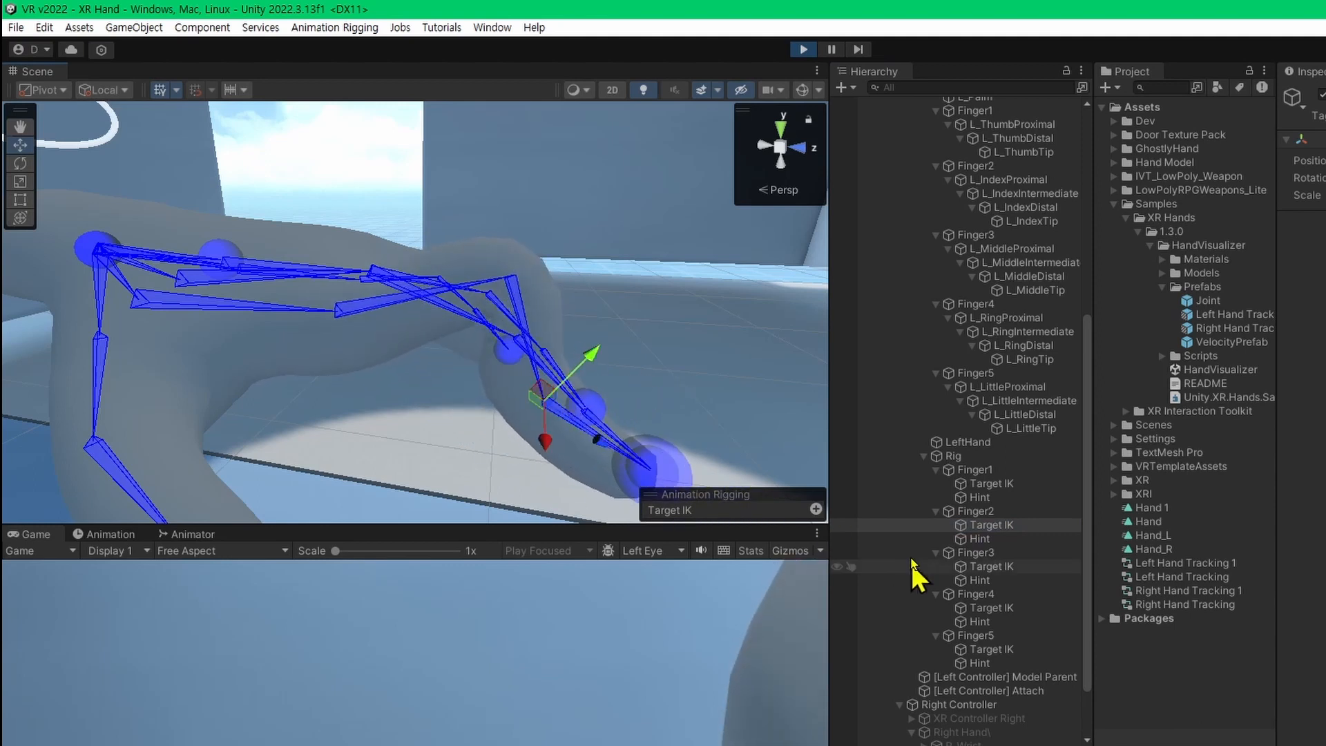
# Move Finger2's Hint below the index finger and shift its Target IK to compare the opposite bend direction.
pyautogui.click(978, 539)
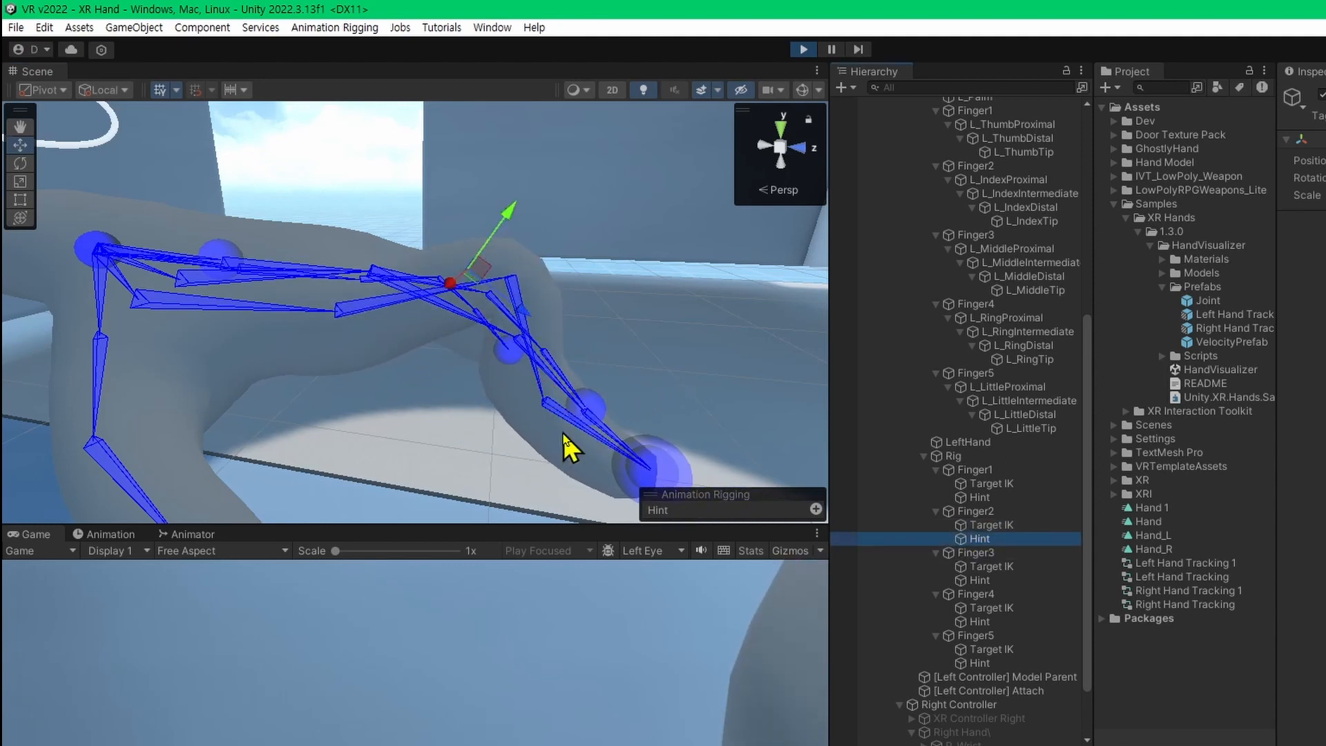
pyautogui.moveTo(511, 223); pyautogui.dragTo(394, 397)
pyautogui.click(975, 512)
pyautogui.click(987, 527)
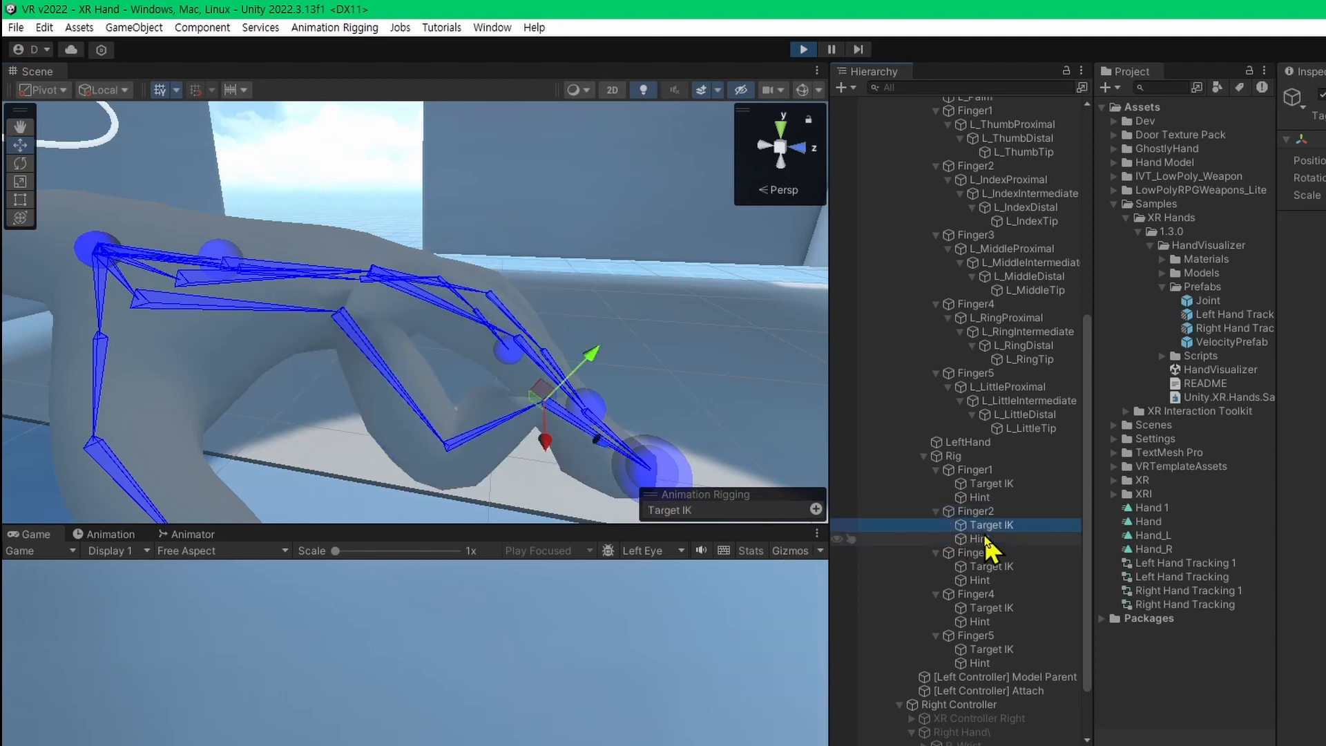
pyautogui.moveTo(535, 392); pyautogui.dragTo(516, 368)
# Move Finger2's Hint back above the index finger, and exit Play mode.
pyautogui.click(1038, 539)
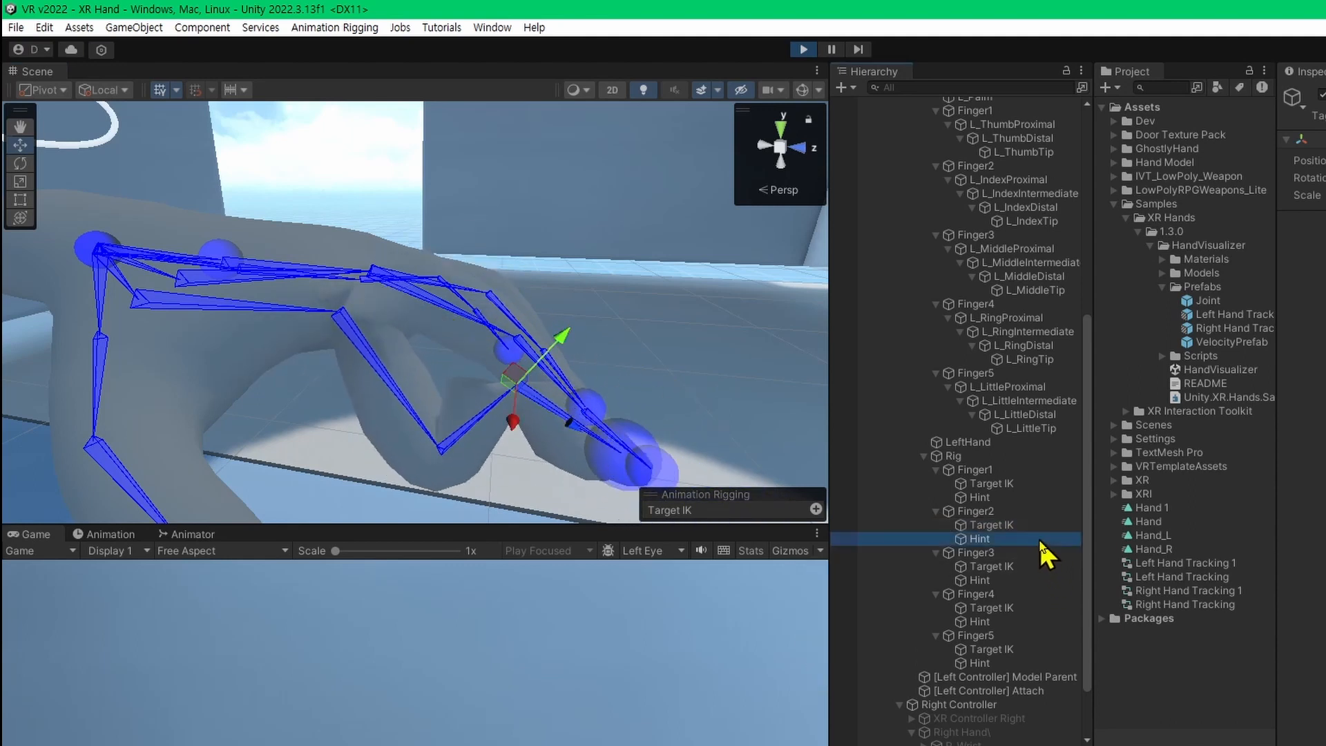
pyautogui.moveTo(367, 438); pyautogui.dragTo(433, 293)
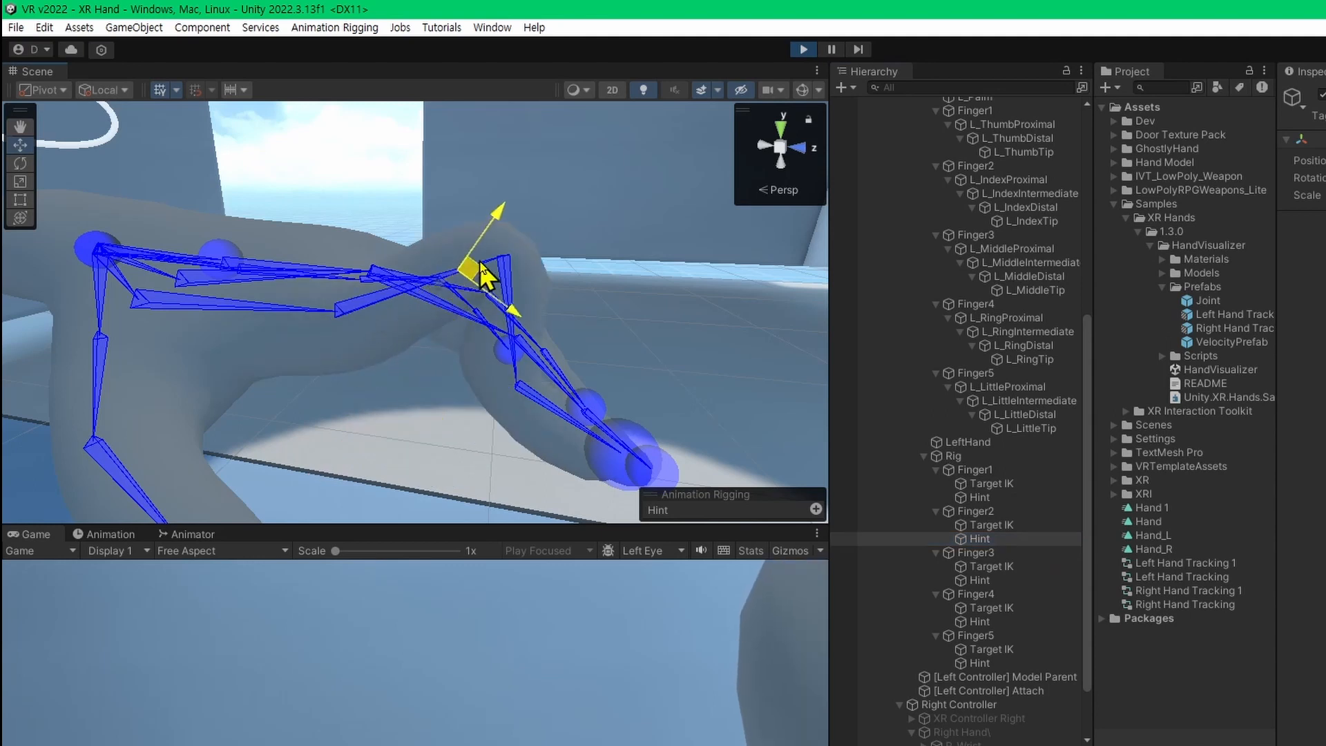
pyautogui.click(803, 49)
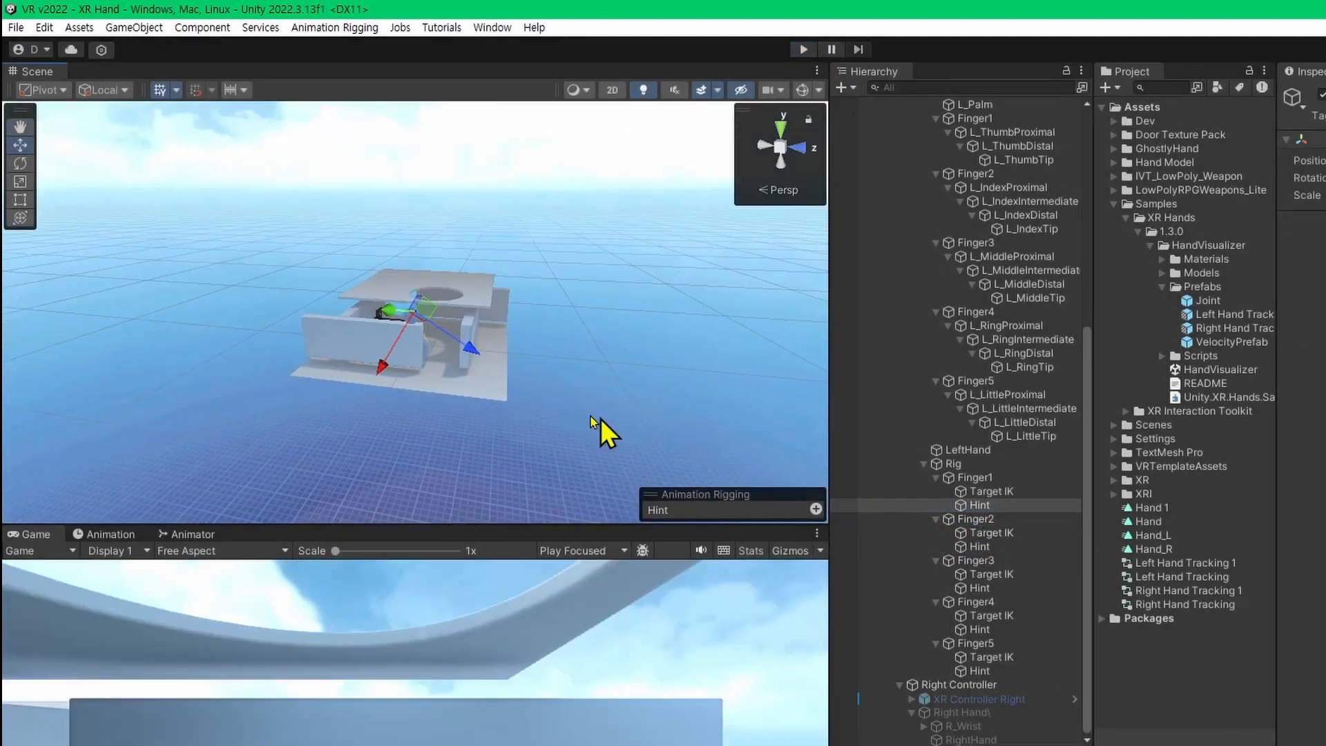
# Move the Hints of Finger1, Finger2 and Finger3 outward, away from the back of their fingers.
pyautogui.click(994, 491)
pyautogui.doubleClick(1010, 509)
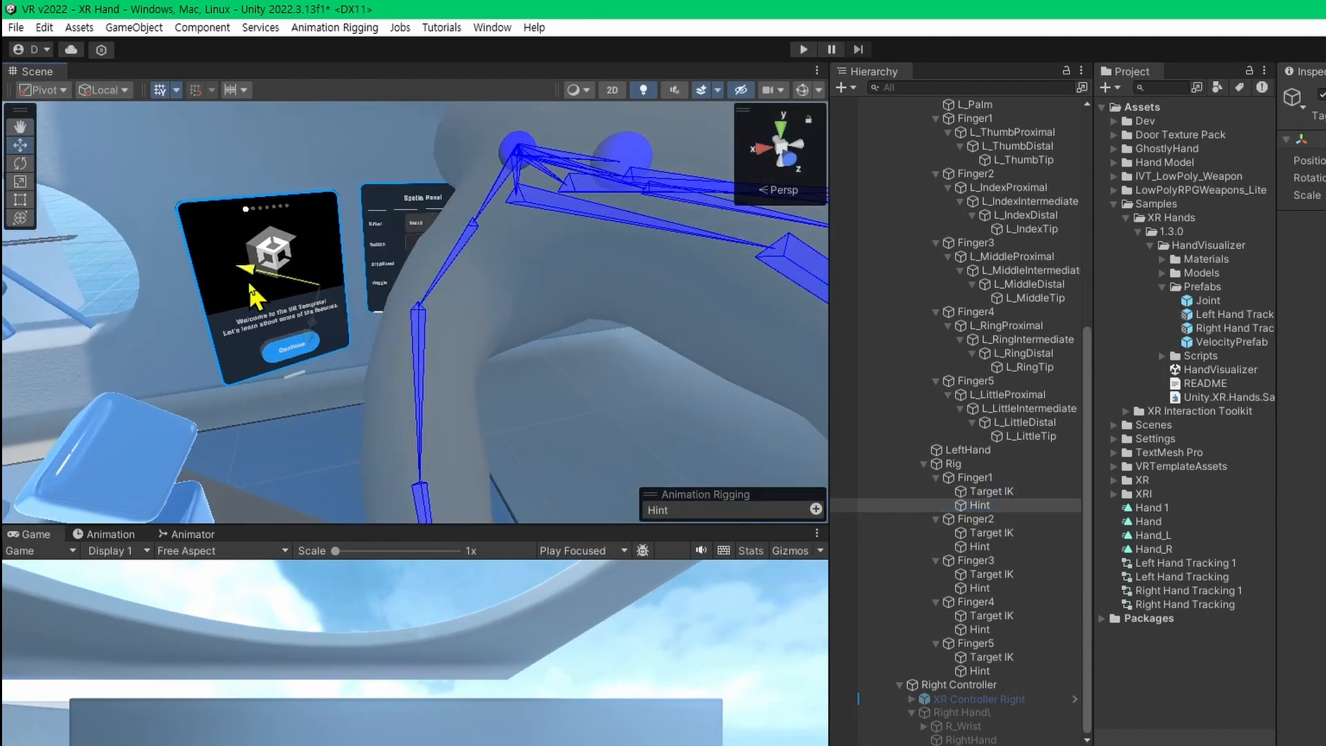
pyautogui.click(995, 546)
pyautogui.moveTo(500, 373); pyautogui.dragTo(571, 306)
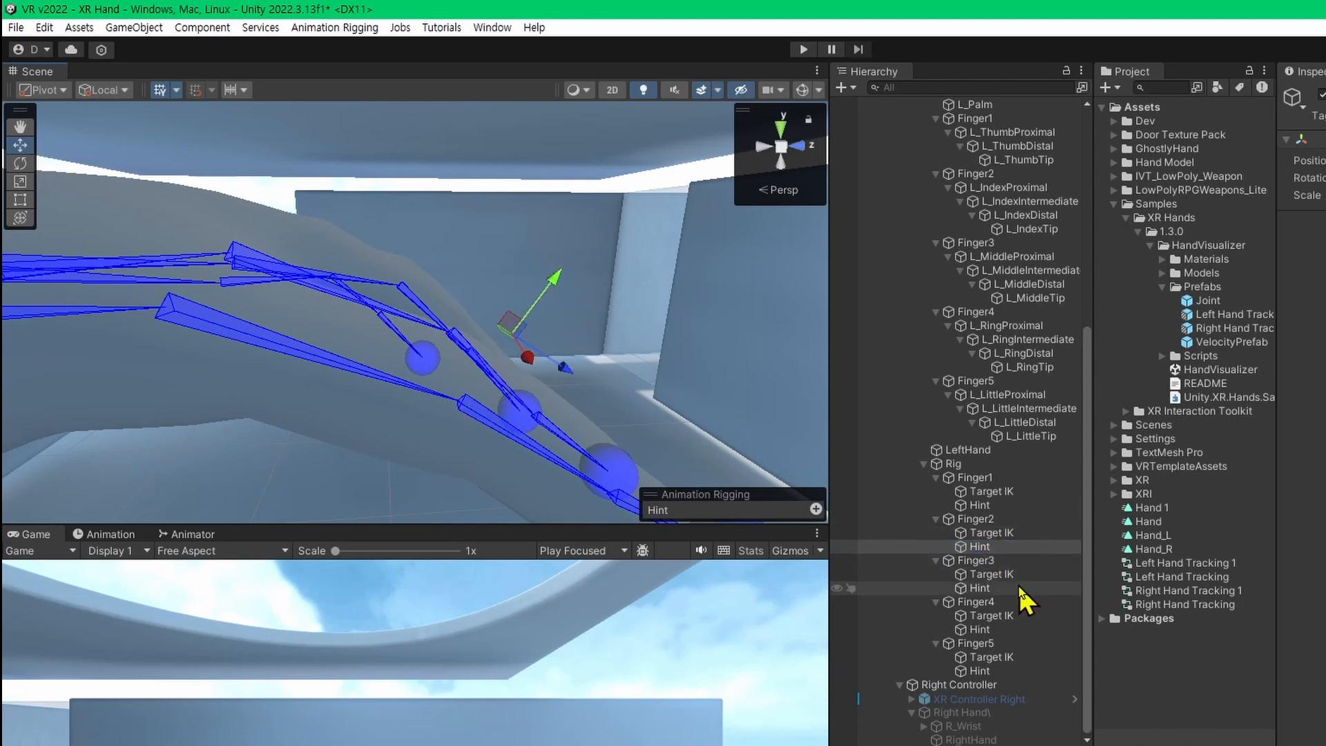
pyautogui.doubleClick(1020, 588)
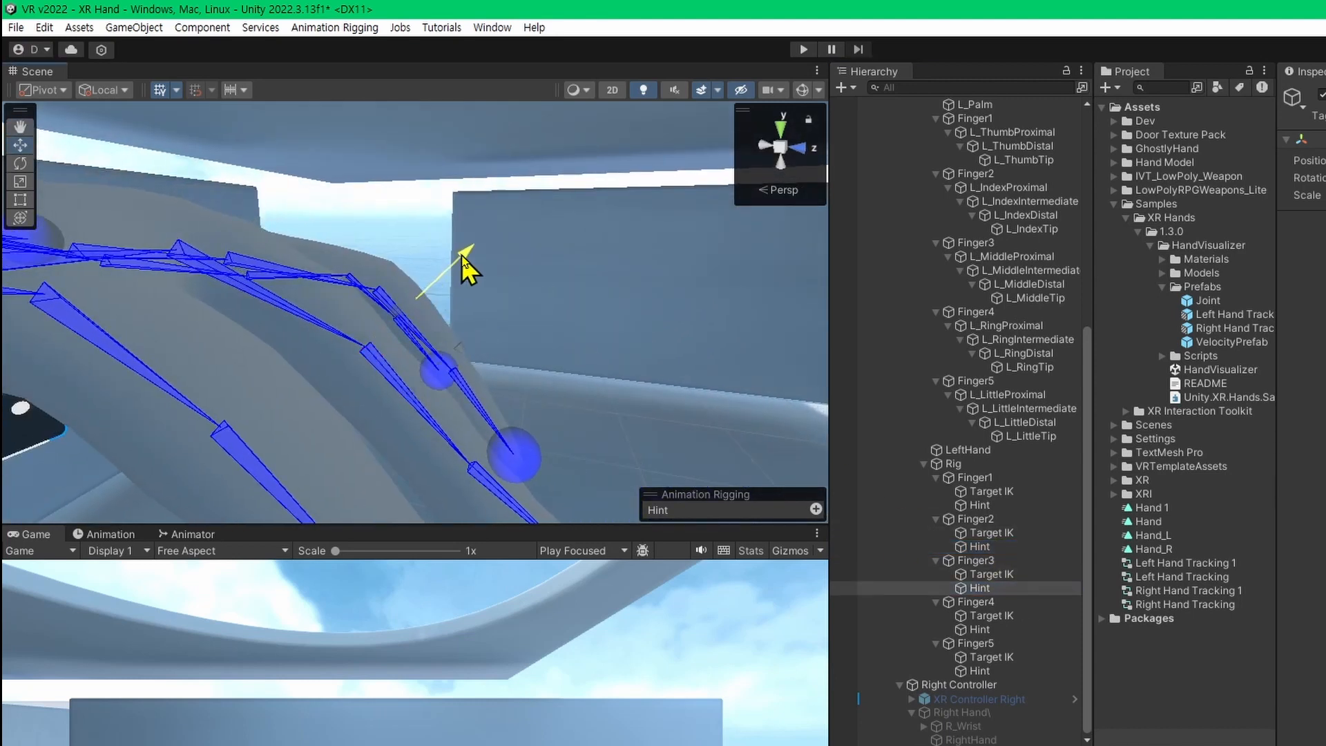
# Move Finger5's Hint outward, away from the back of the little finger, and enter Play mode.
pyautogui.doubleClick(980, 670)
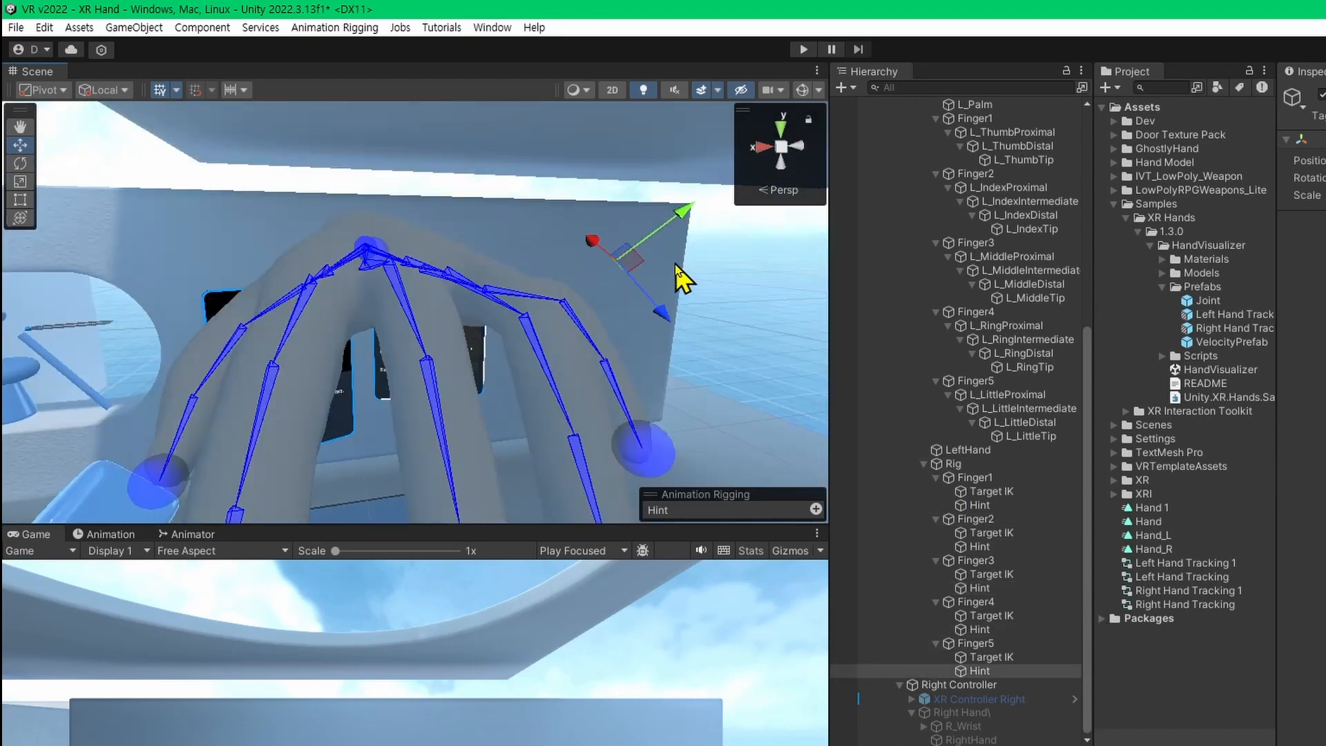
pyautogui.moveTo(684, 211); pyautogui.dragTo(687, 230)
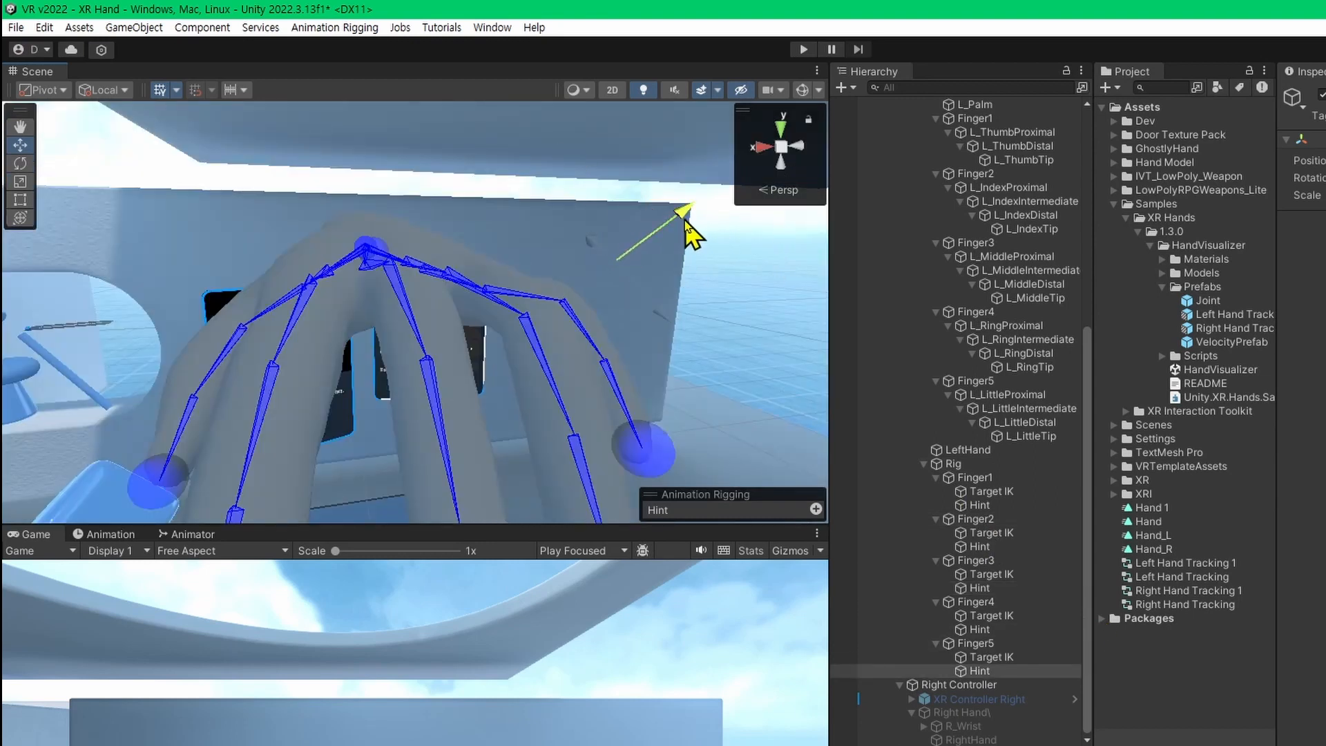
pyautogui.moveTo(686, 219); pyautogui.dragTo(692, 214)
pyautogui.click(803, 49)
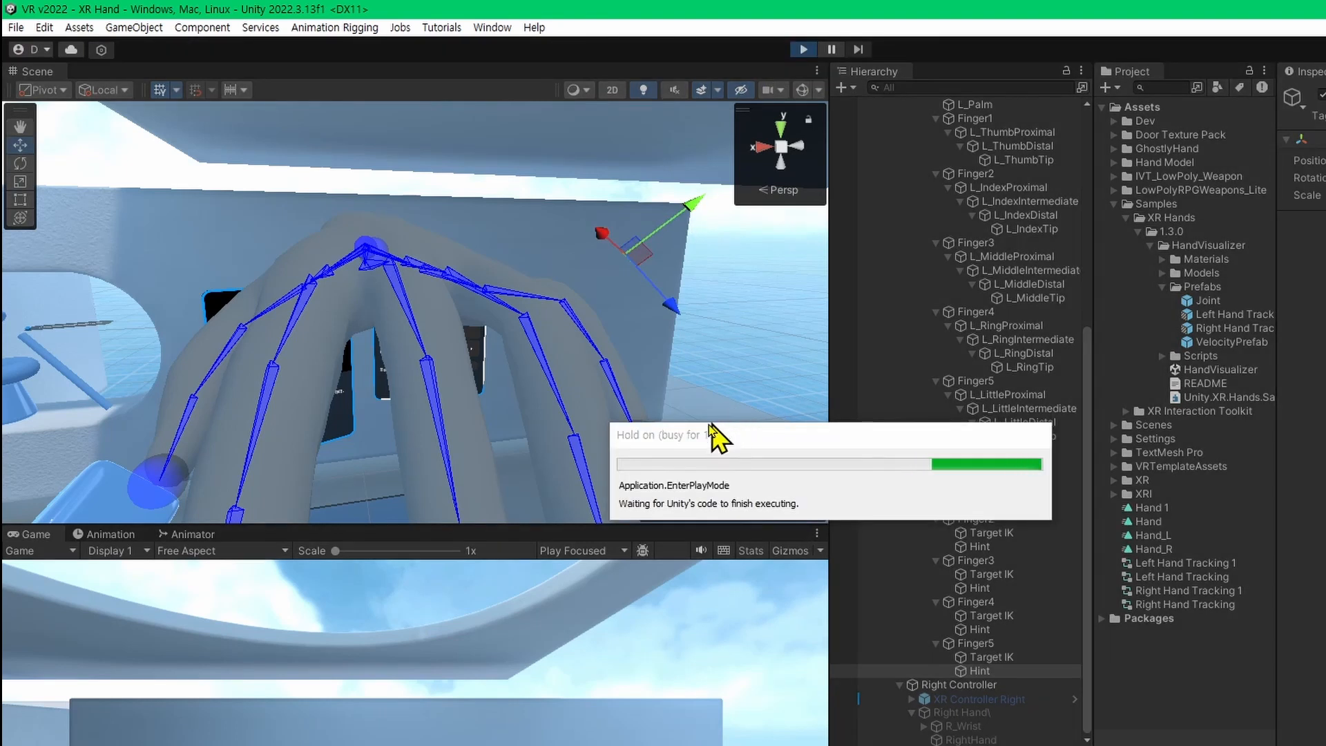